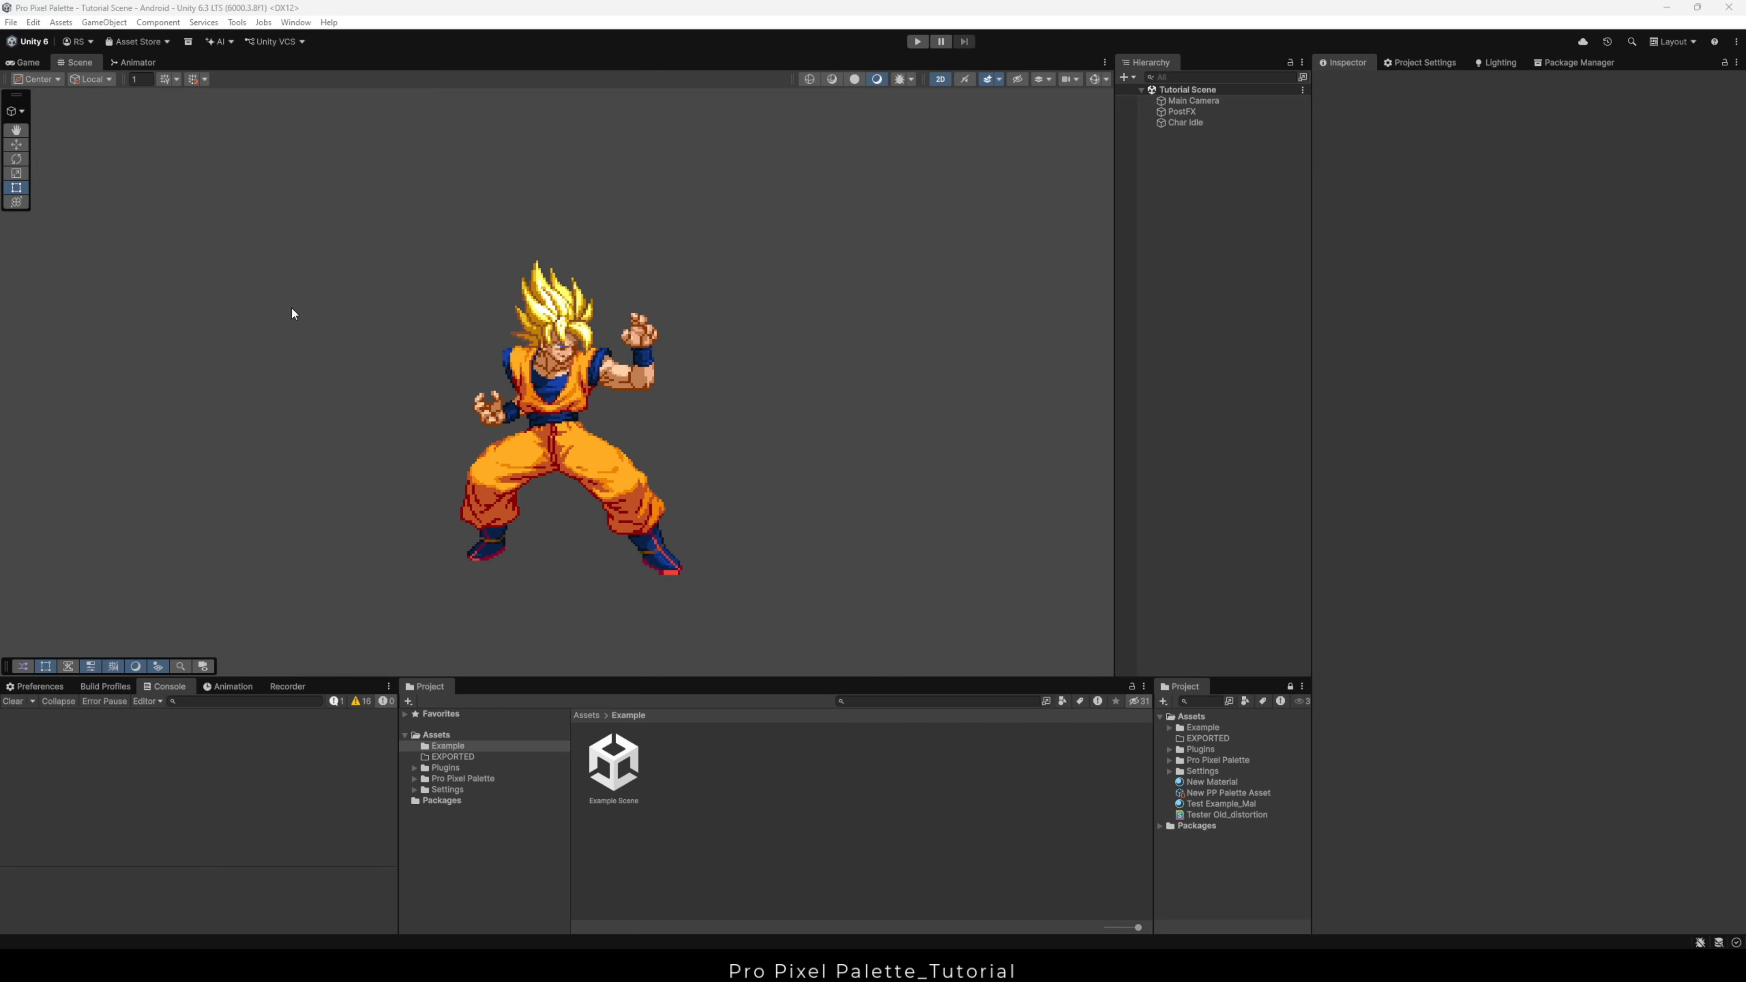
Step: Open the ProPixelPalette Window and dock it beside the Animator view
left_click(236, 22)
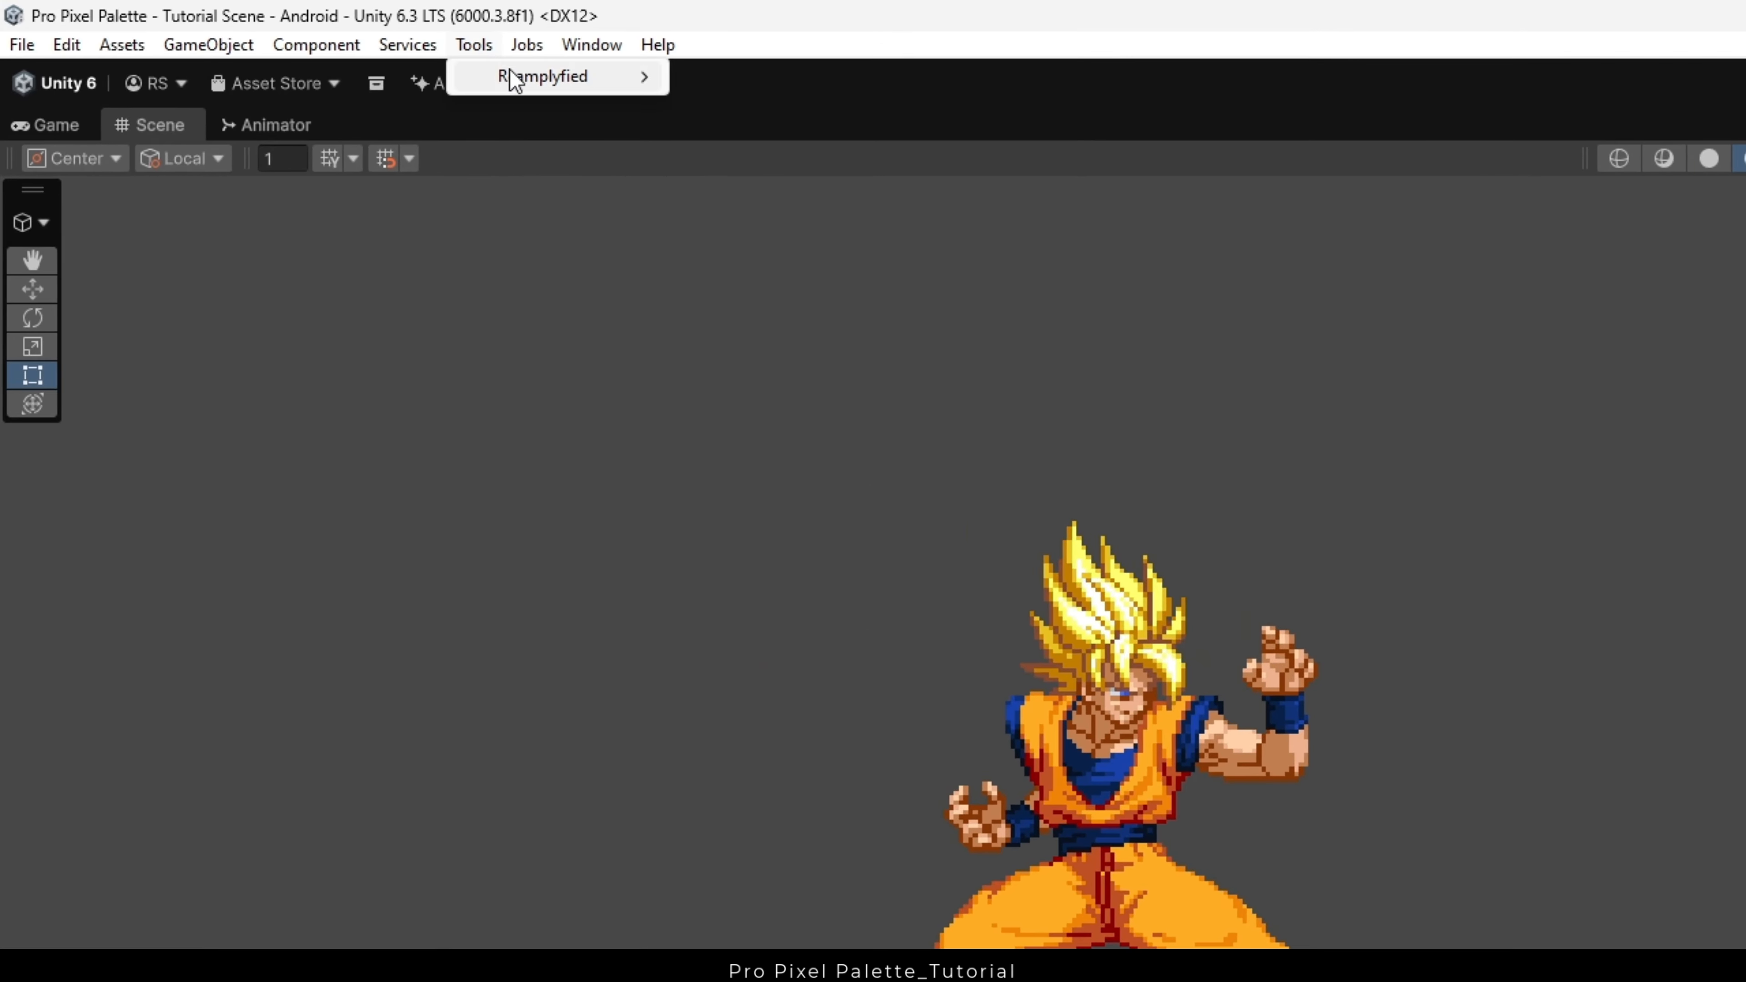
mouse_move(552, 76)
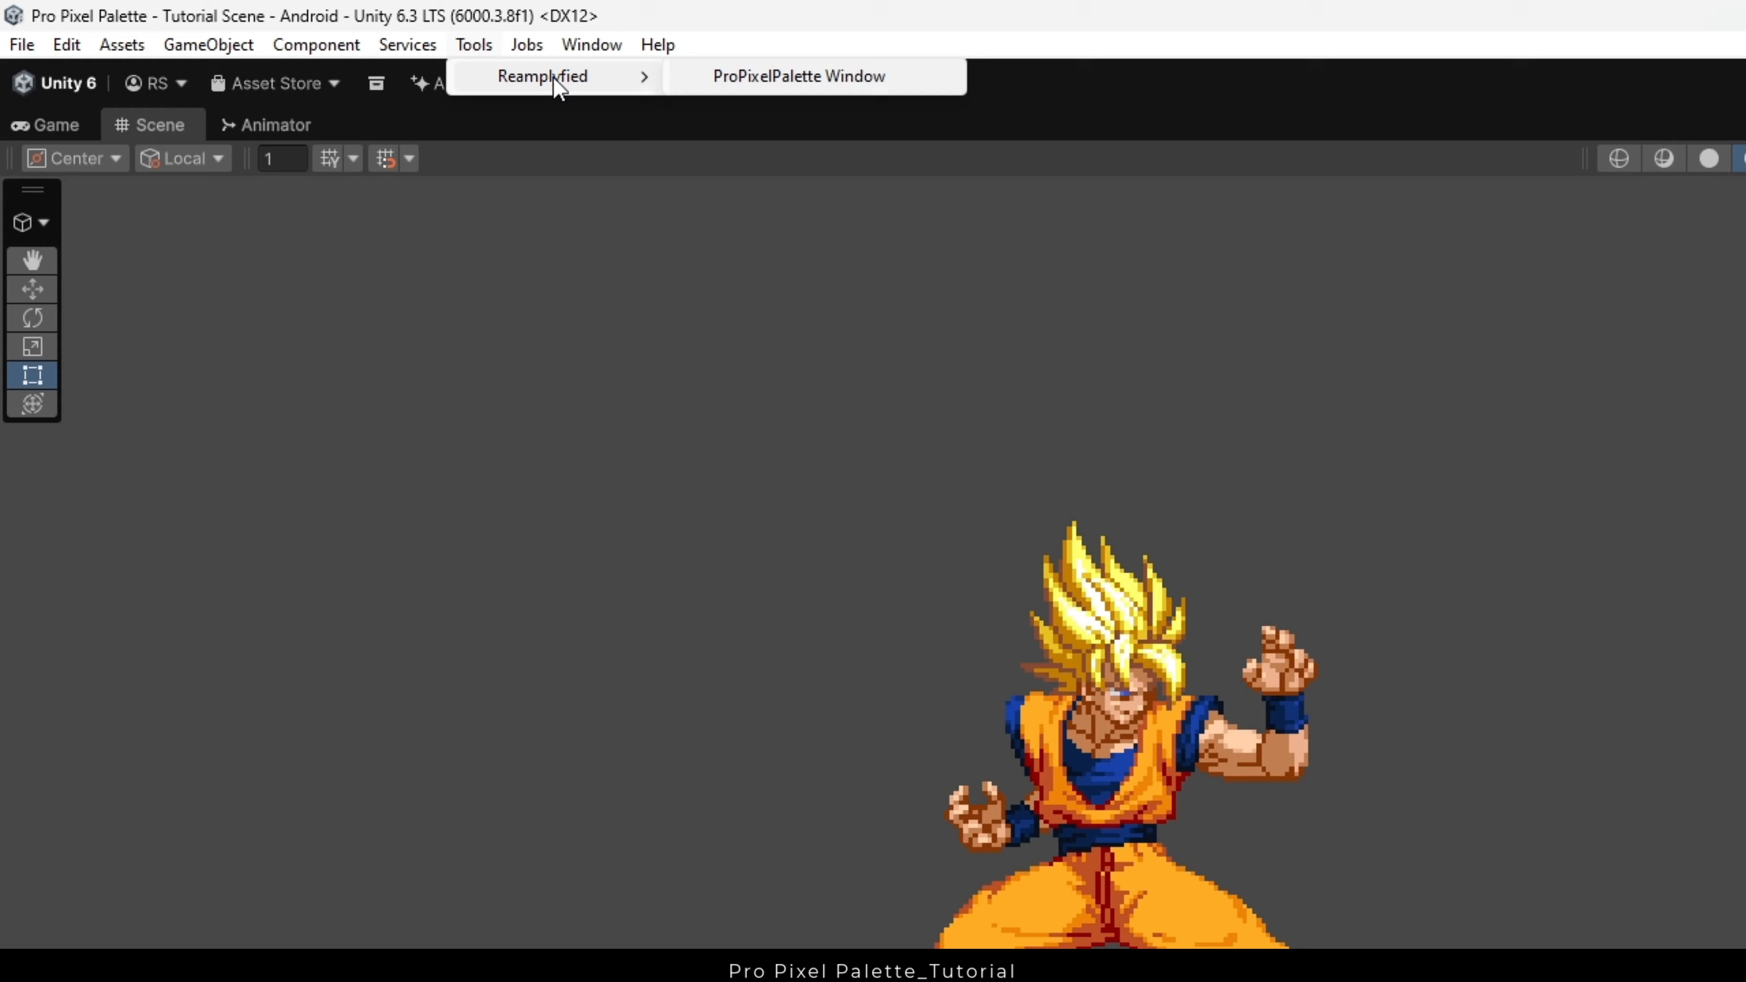
left_click(779, 86)
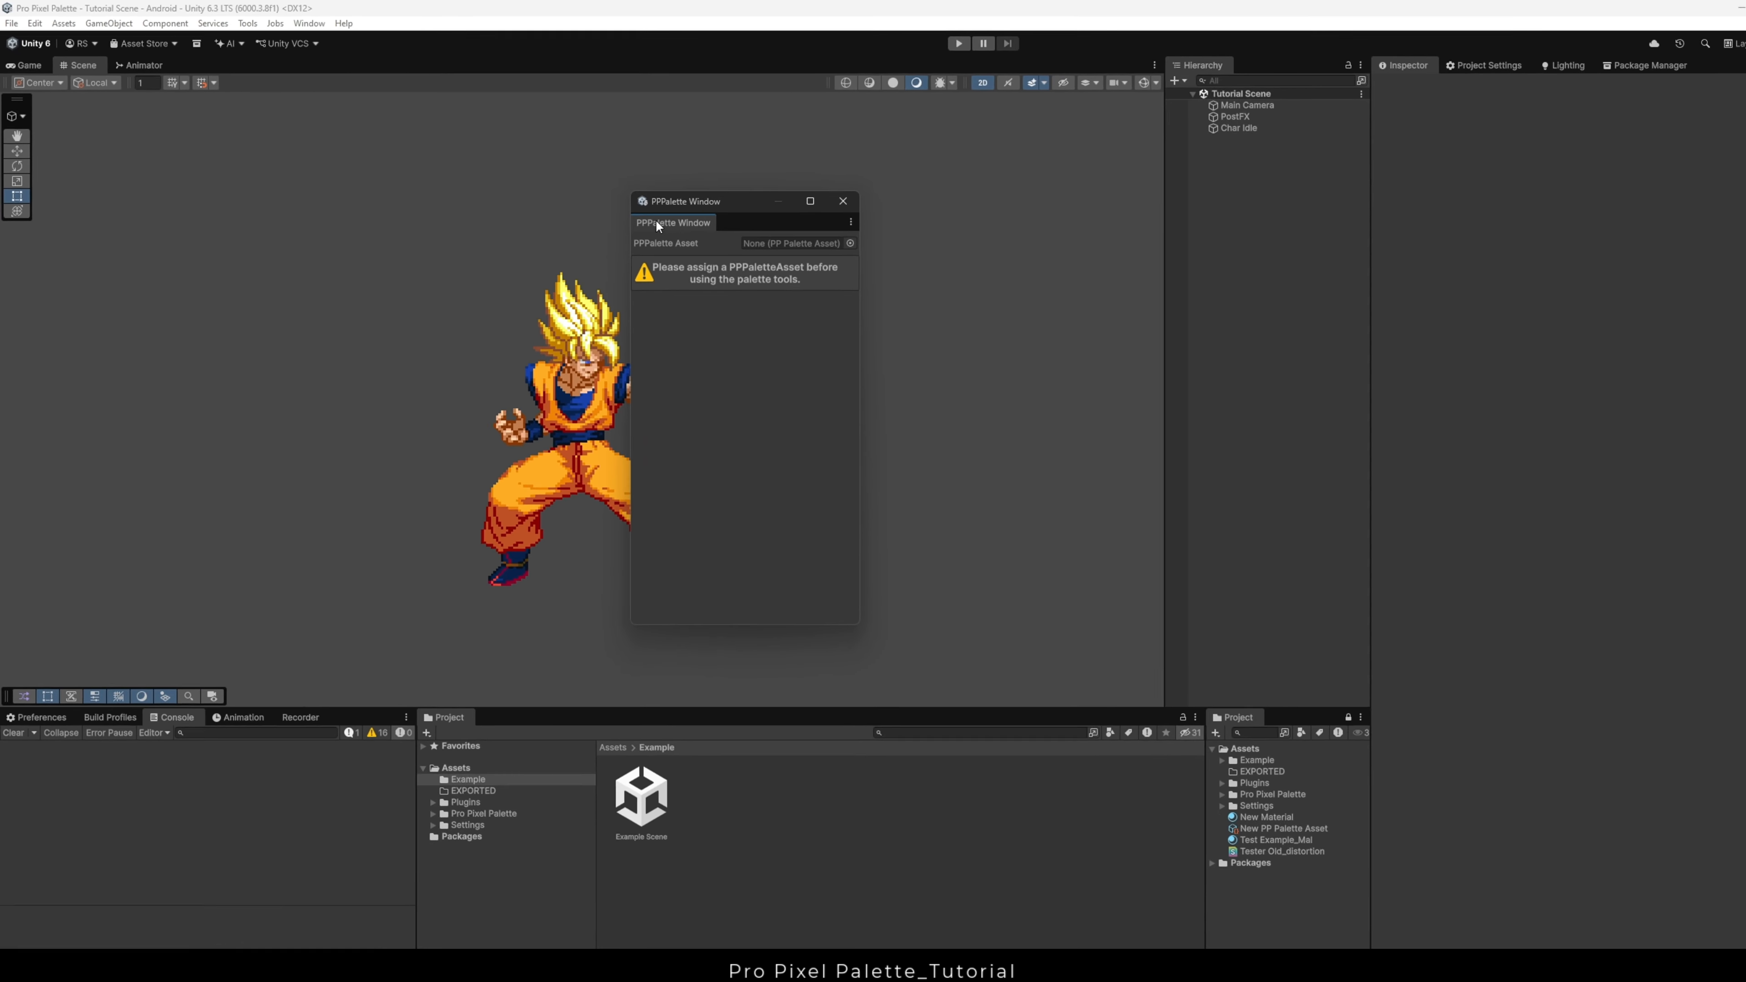
left_click_drag(1257, 427, 858, 179)
left_click_drag(429, 90, 382, 67)
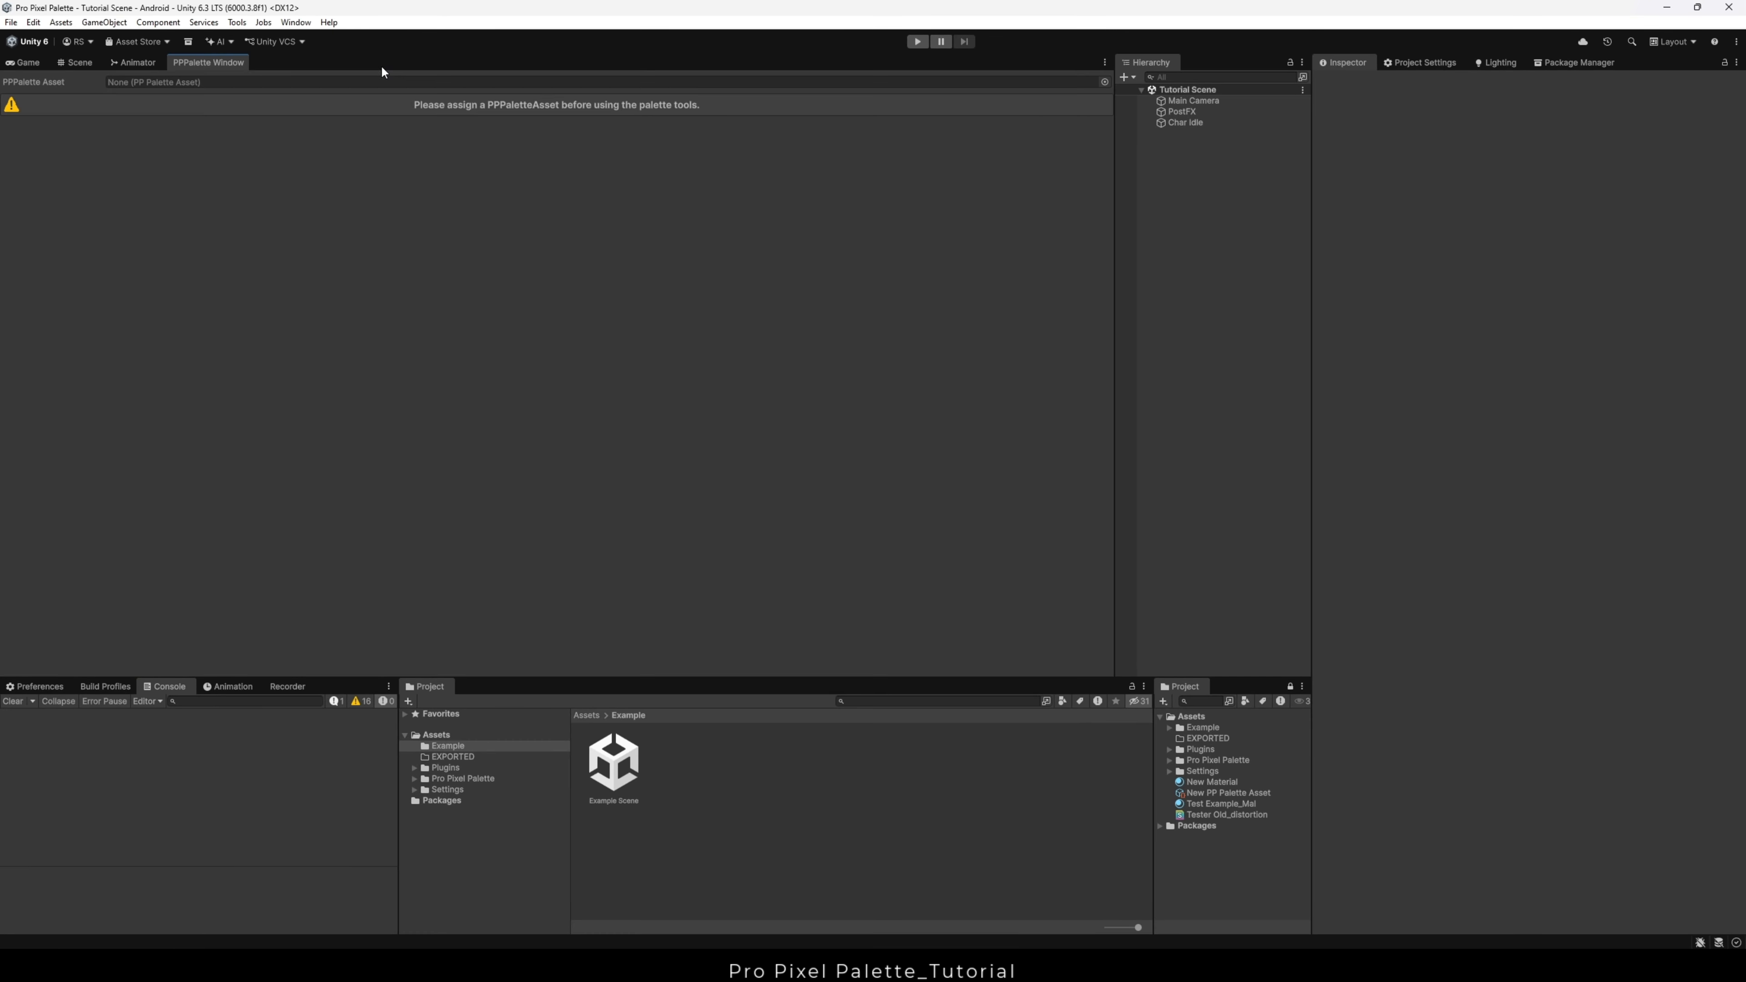
Step: Create a PPPalette Asset in the Example folder and assign it as the palette window's PPPalette Asset
right_click(702, 777)
mouse_move(888, 397)
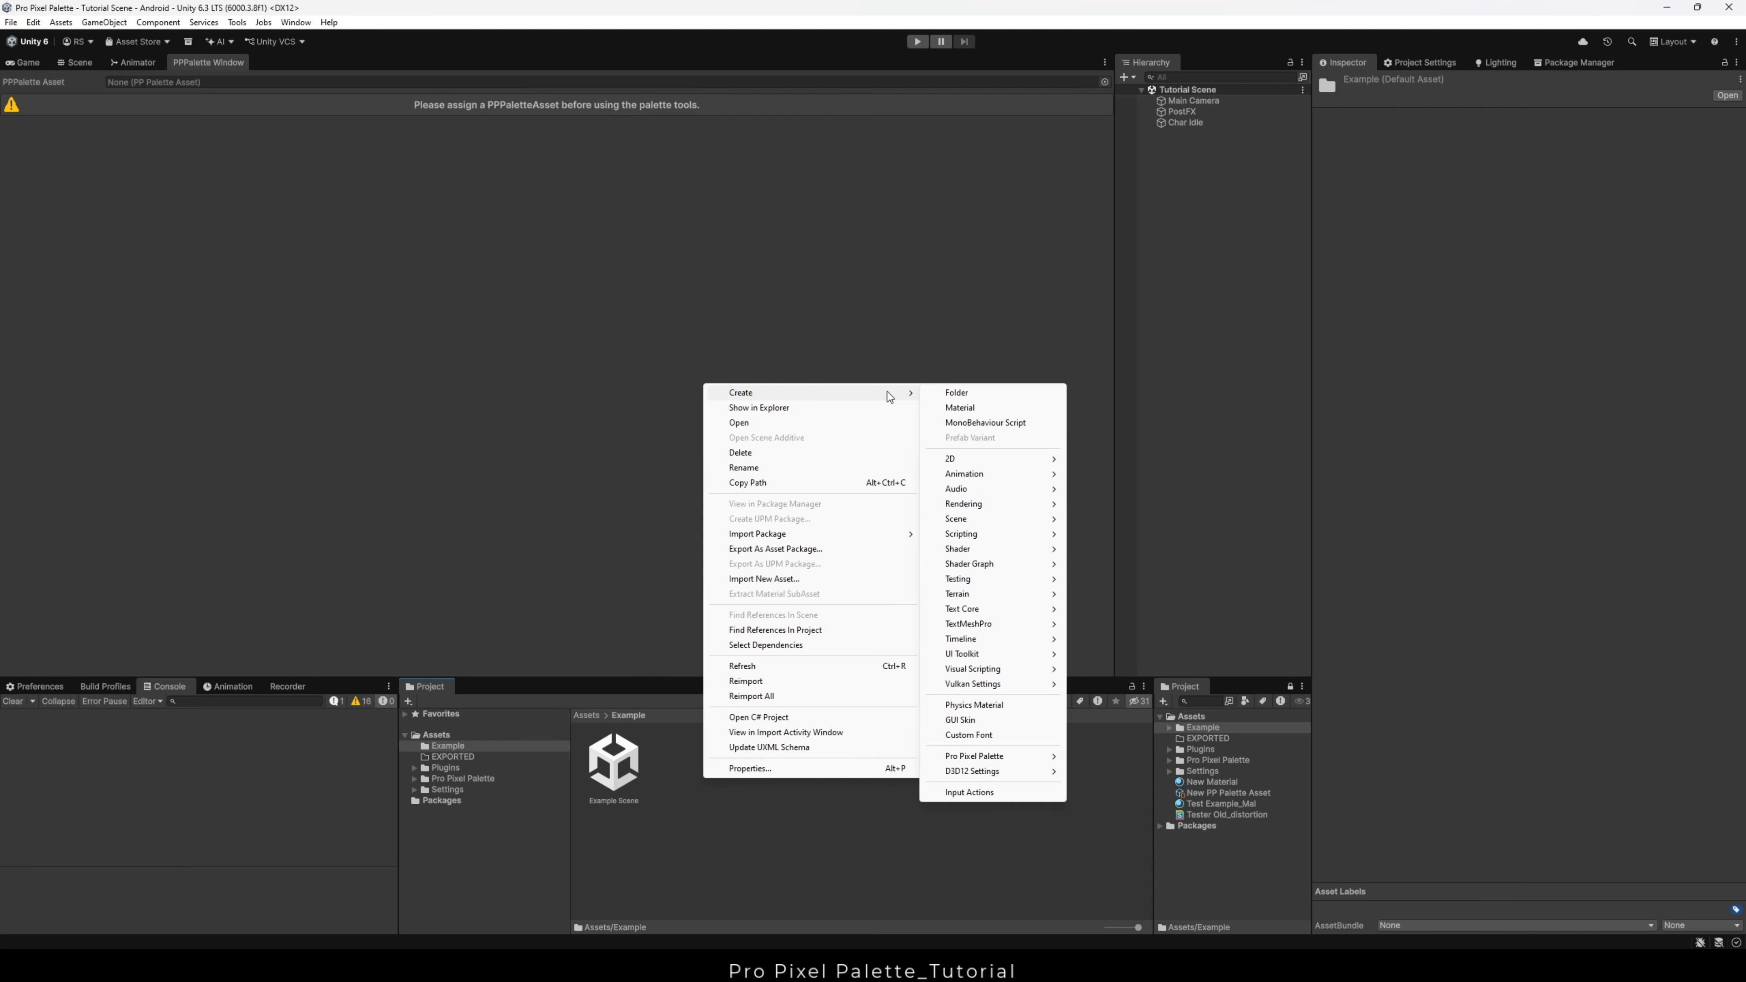
mouse_move(992, 760)
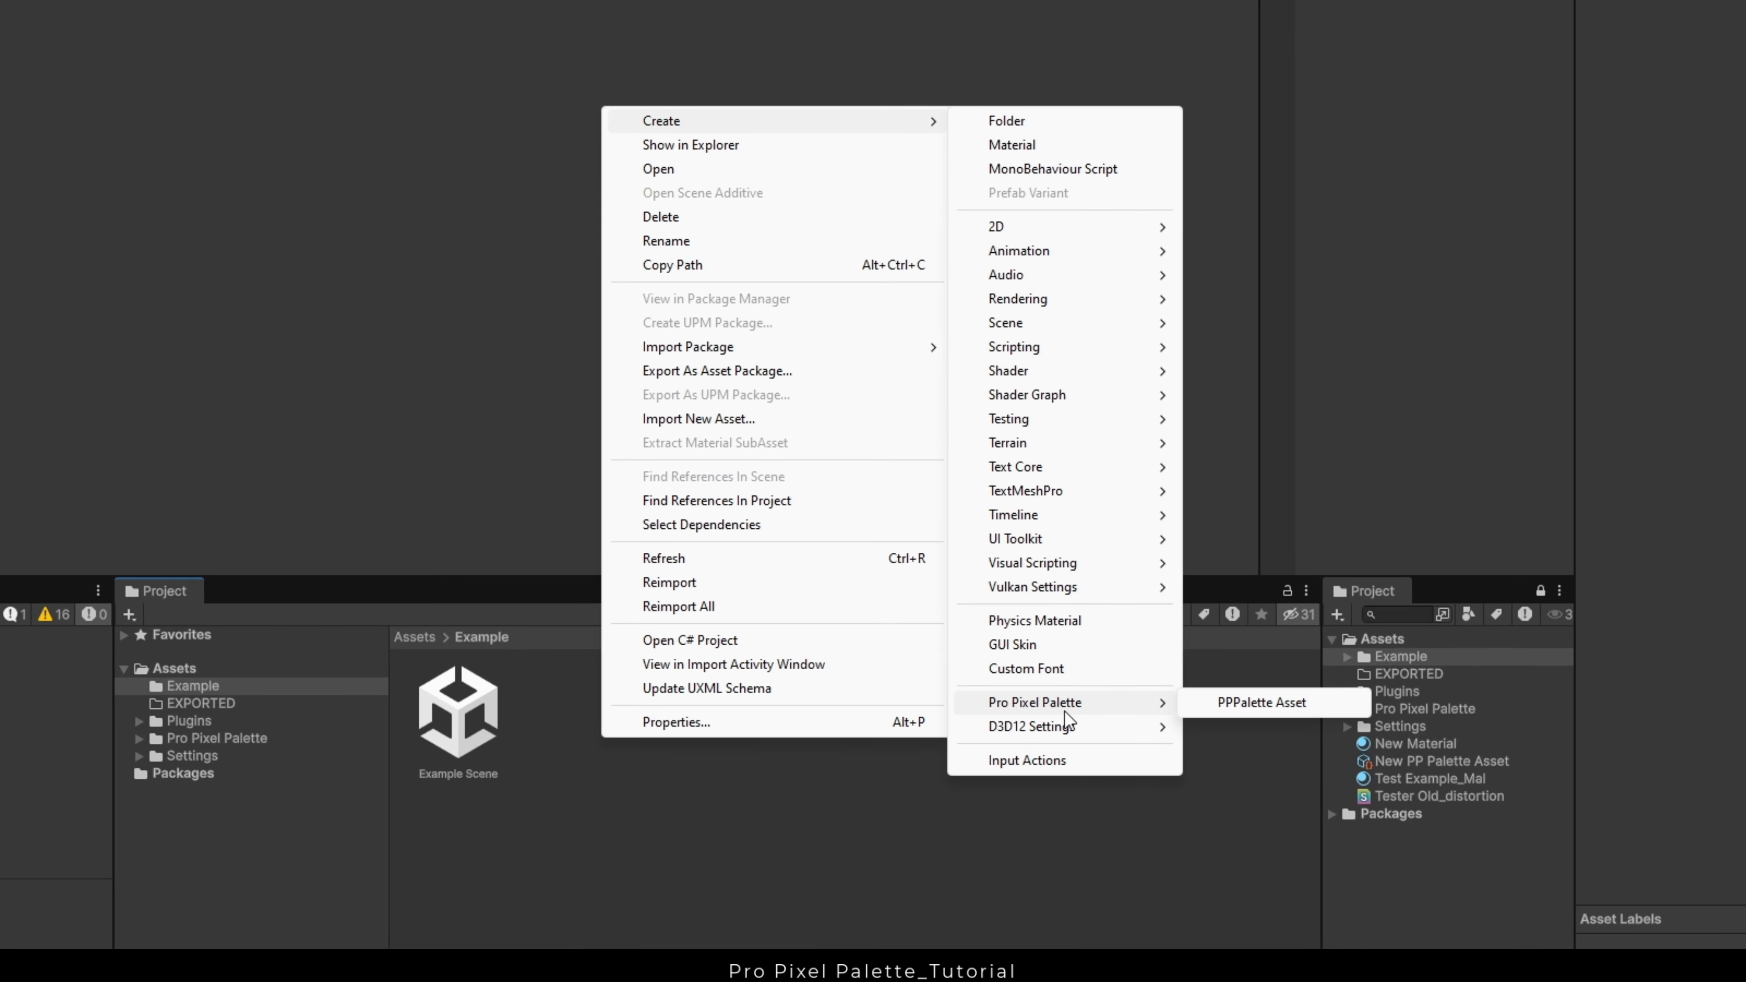
left_click(1243, 709)
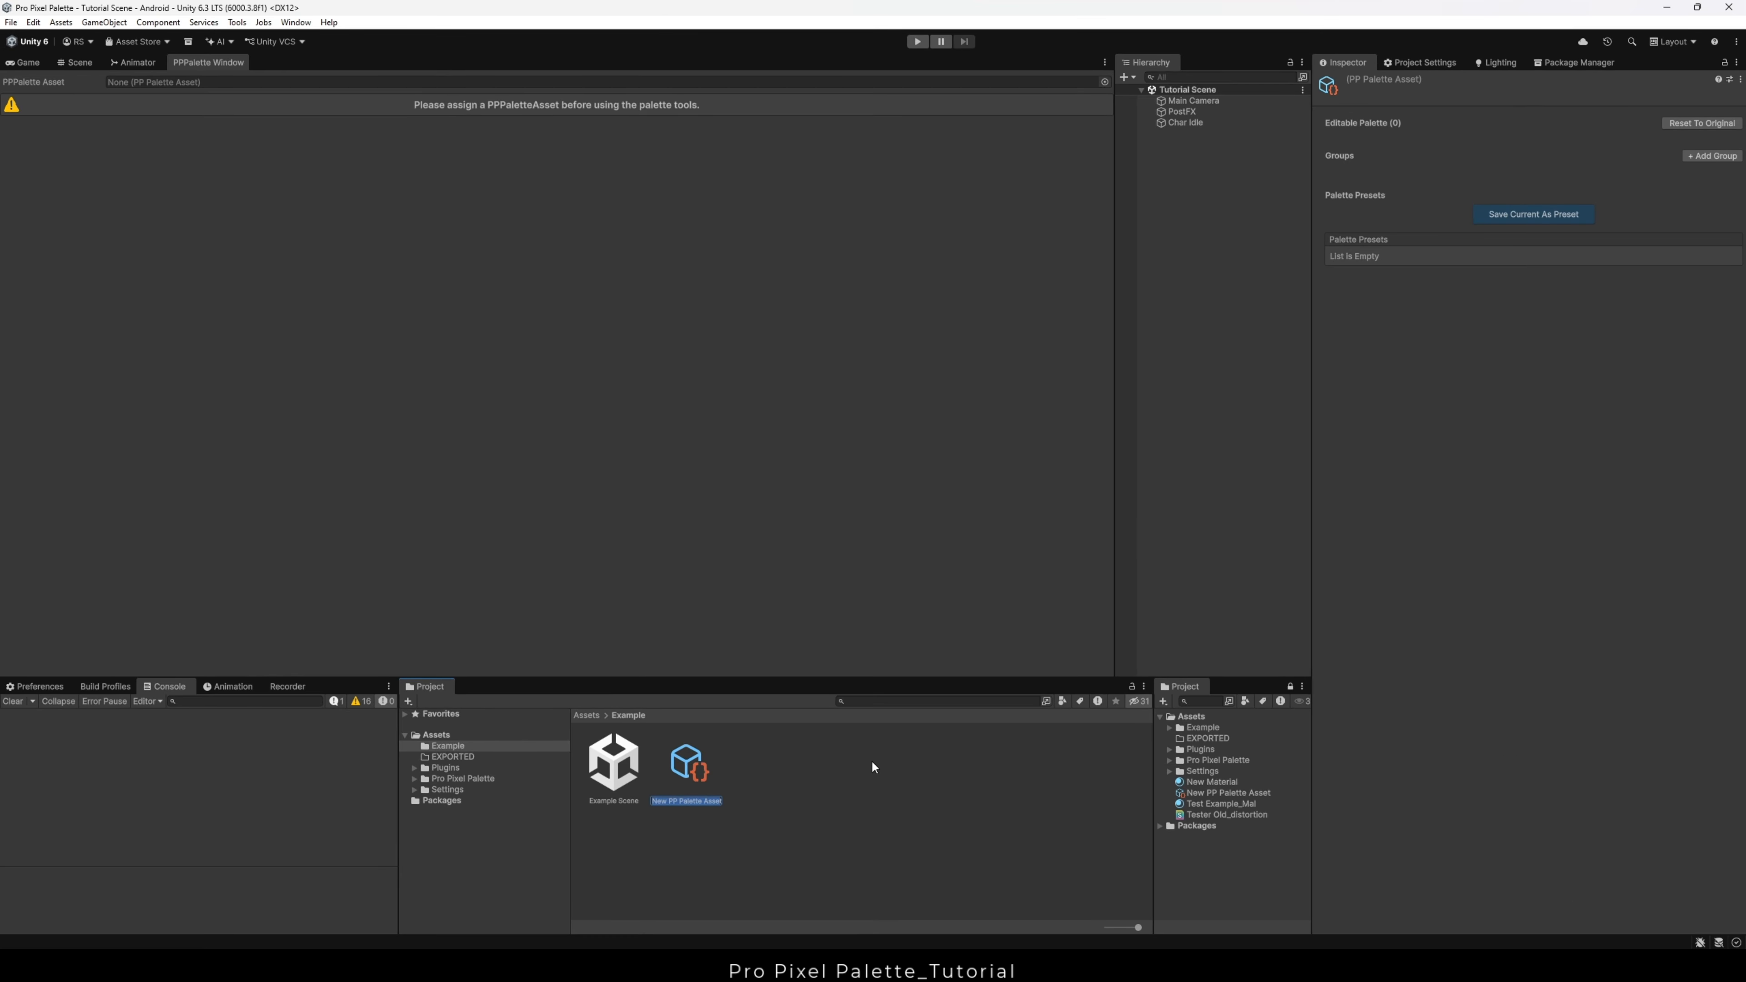
left_click(775, 759)
left_click_drag(685, 774, 268, 84)
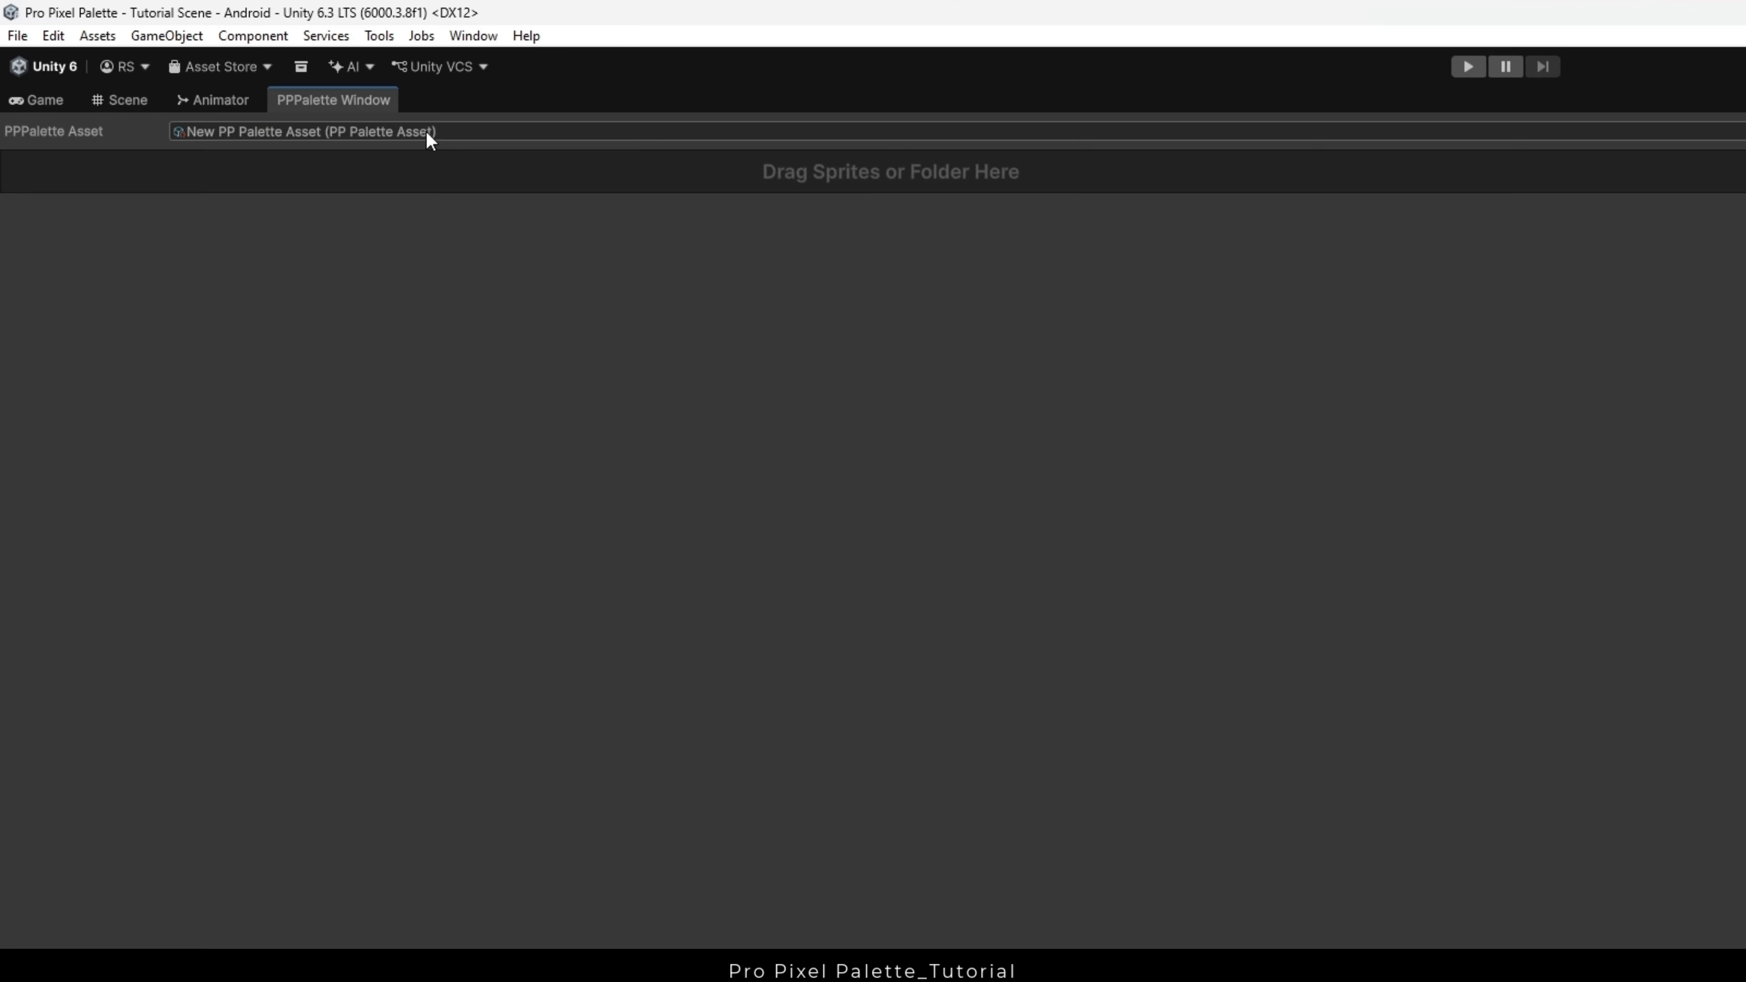
Step: Open the assigned palette asset's properties and dock them between the palette window and the Hierarchy
right_click(350, 130)
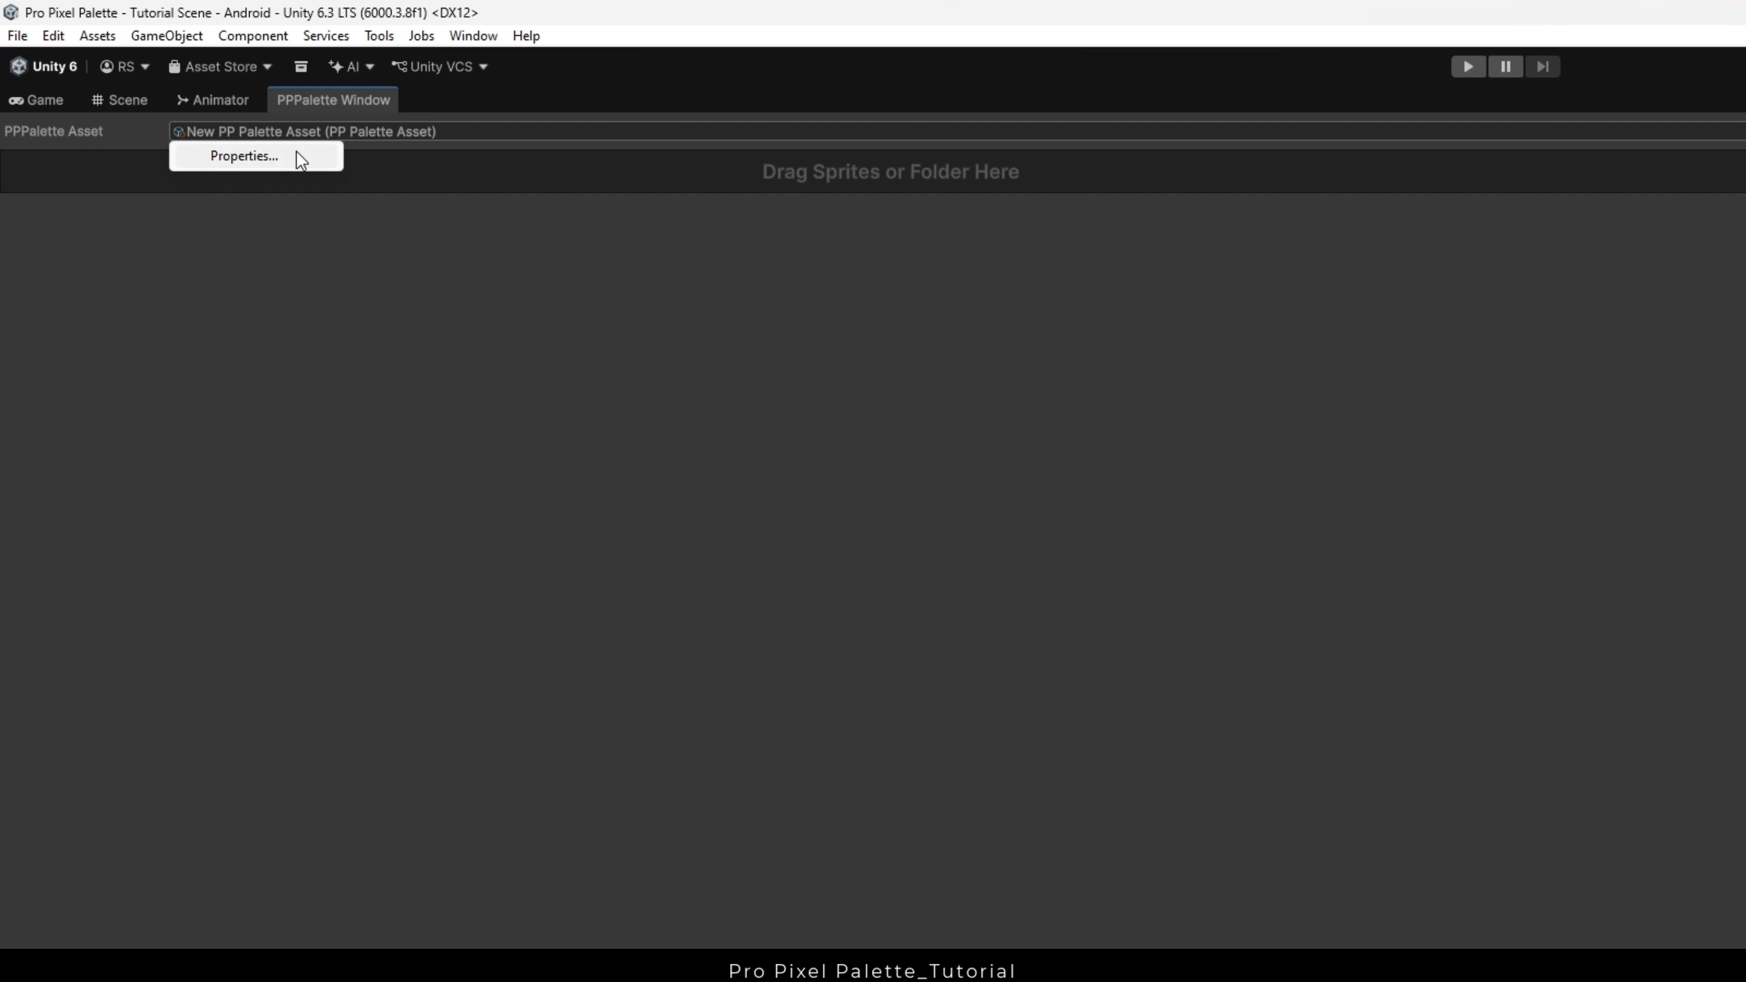
left_click(269, 156)
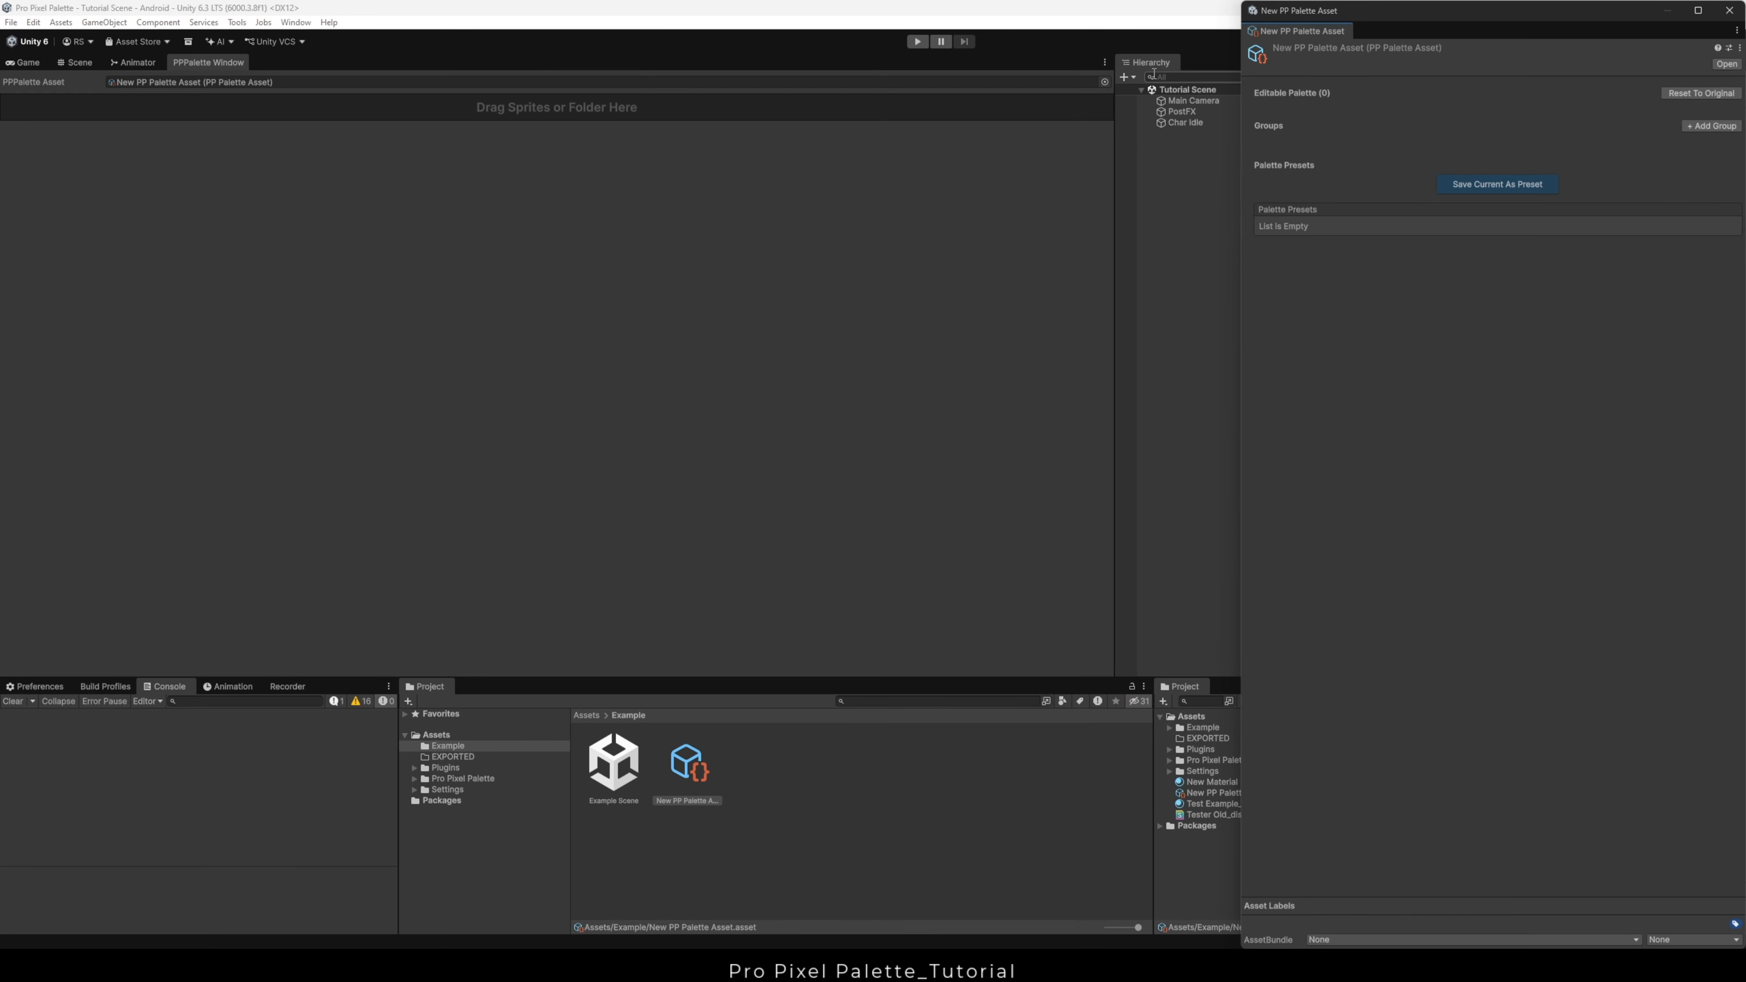
left_click_drag(1283, 31, 970, 239)
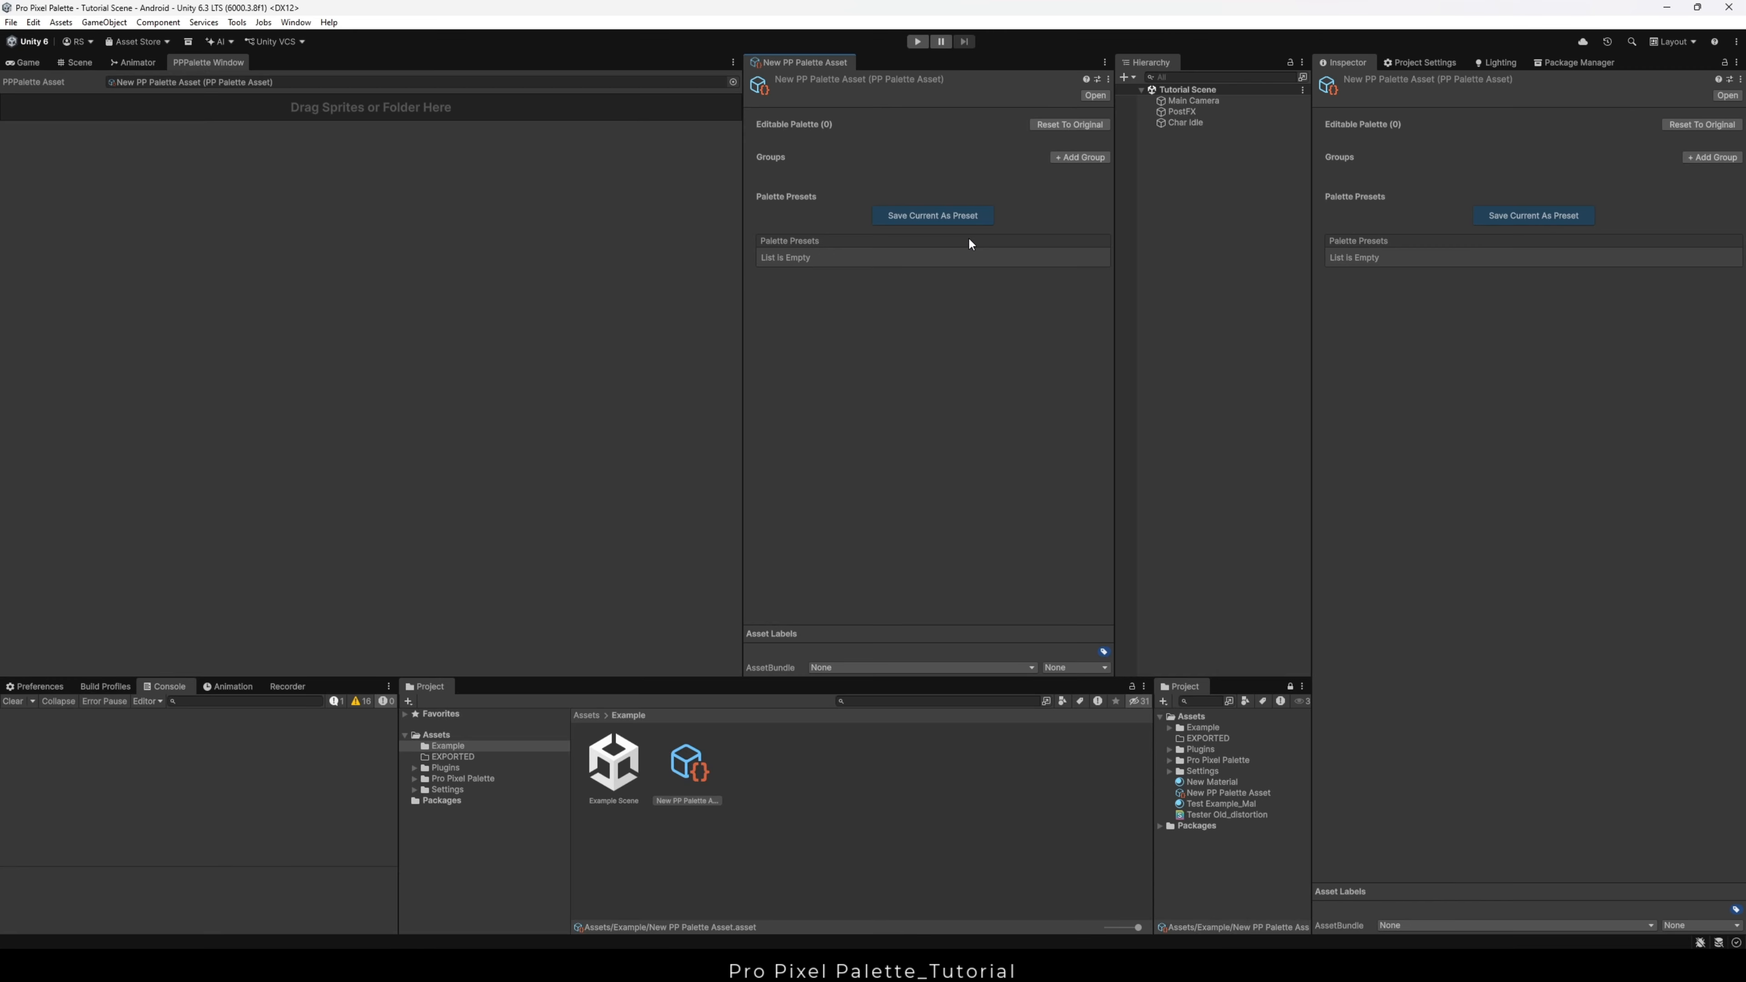
Step: Browse to Goku's _Sprites folder in the Pro Pixel Palette examples and load the whole folder into the palette window
left_click(413, 779)
left_click(423, 801)
left_click(443, 844)
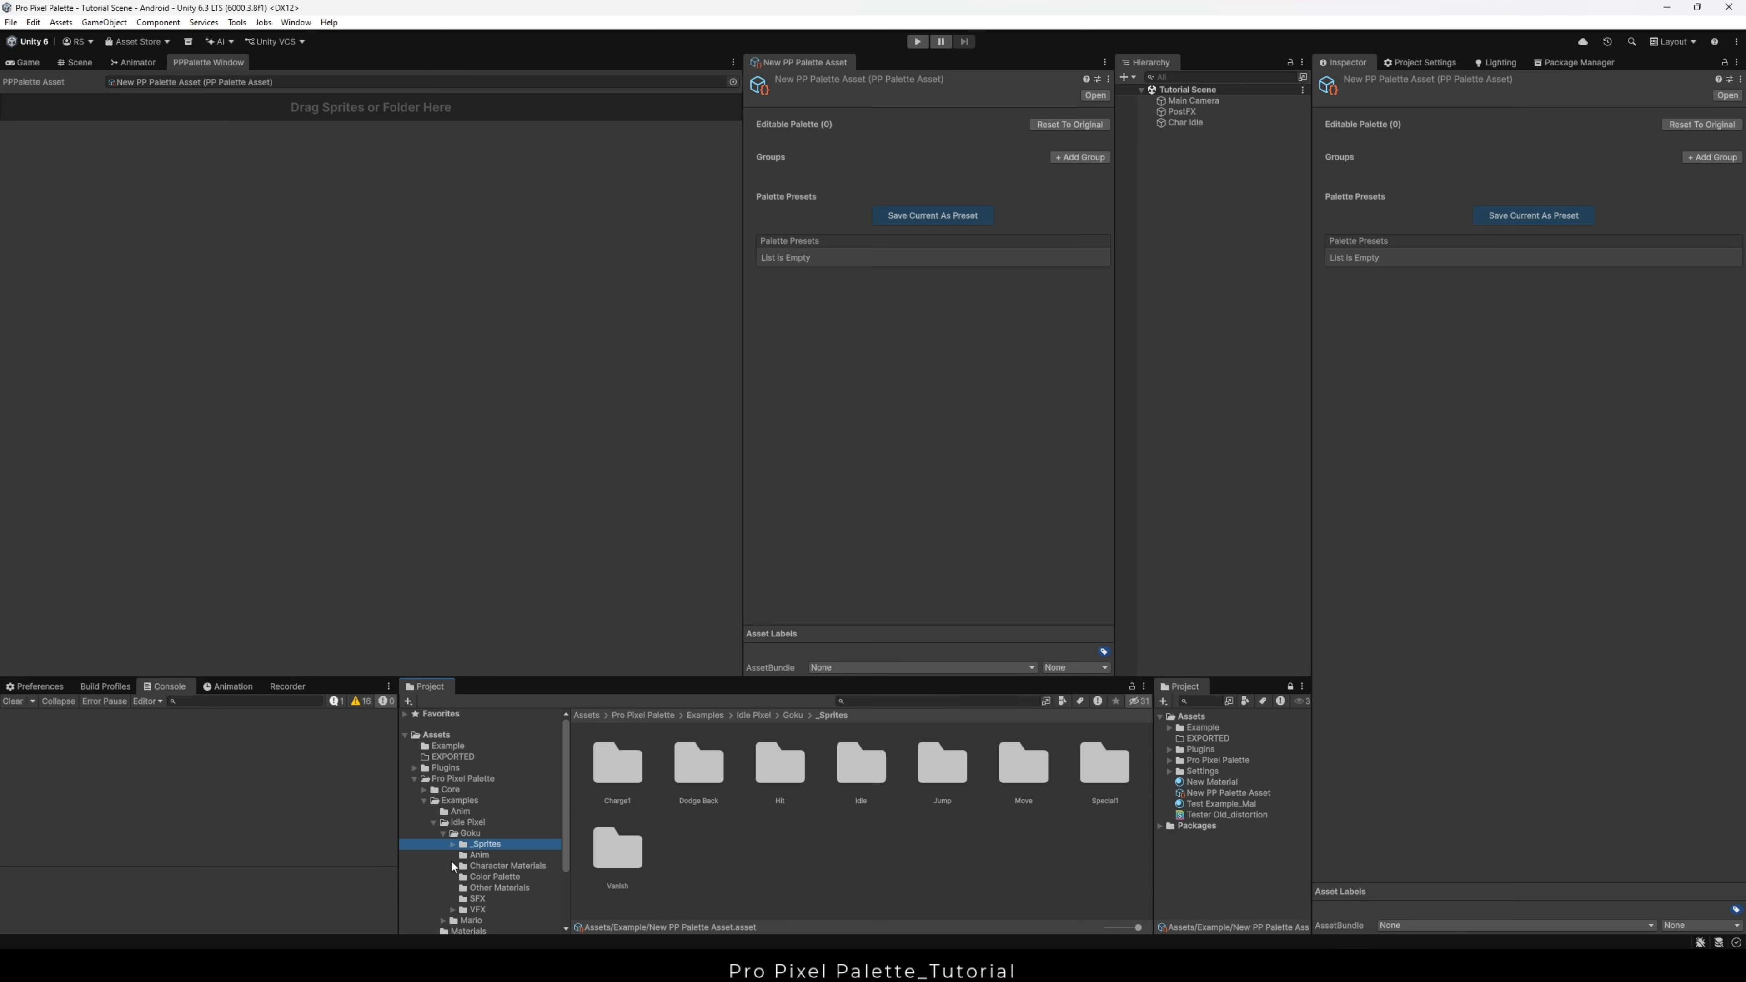
left_click(453, 844)
left_click(485, 855)
left_click(485, 877)
left_click(488, 898)
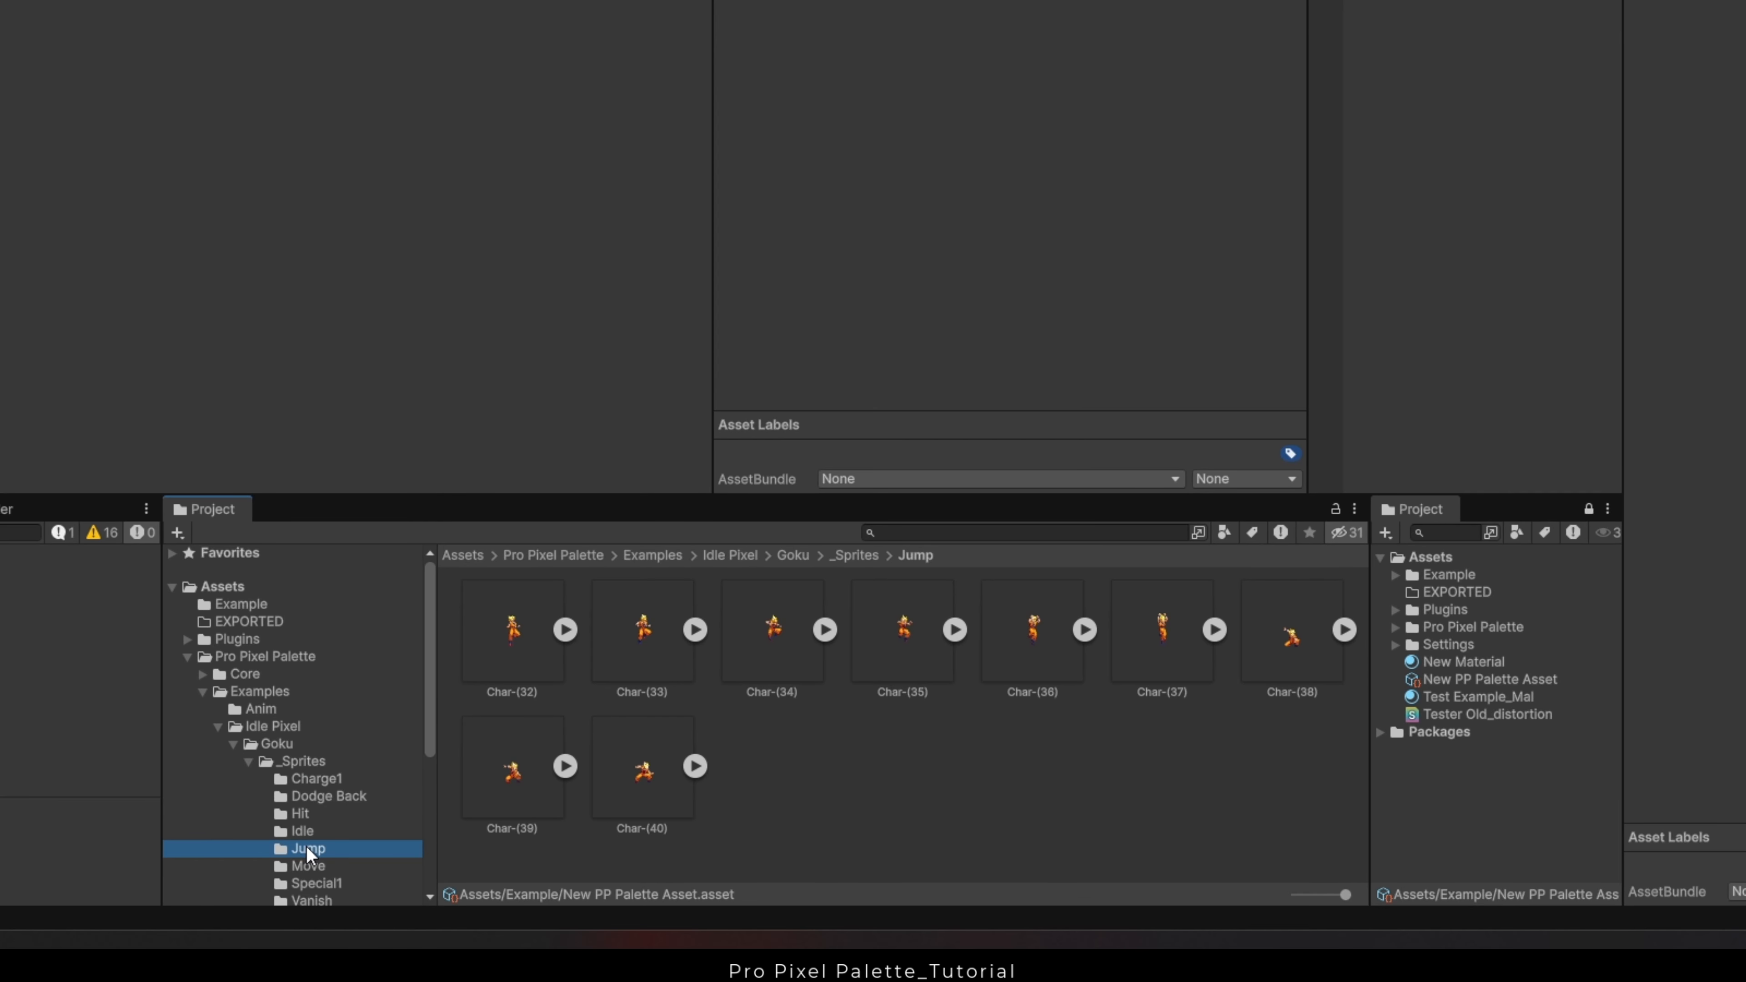
left_click(308, 868)
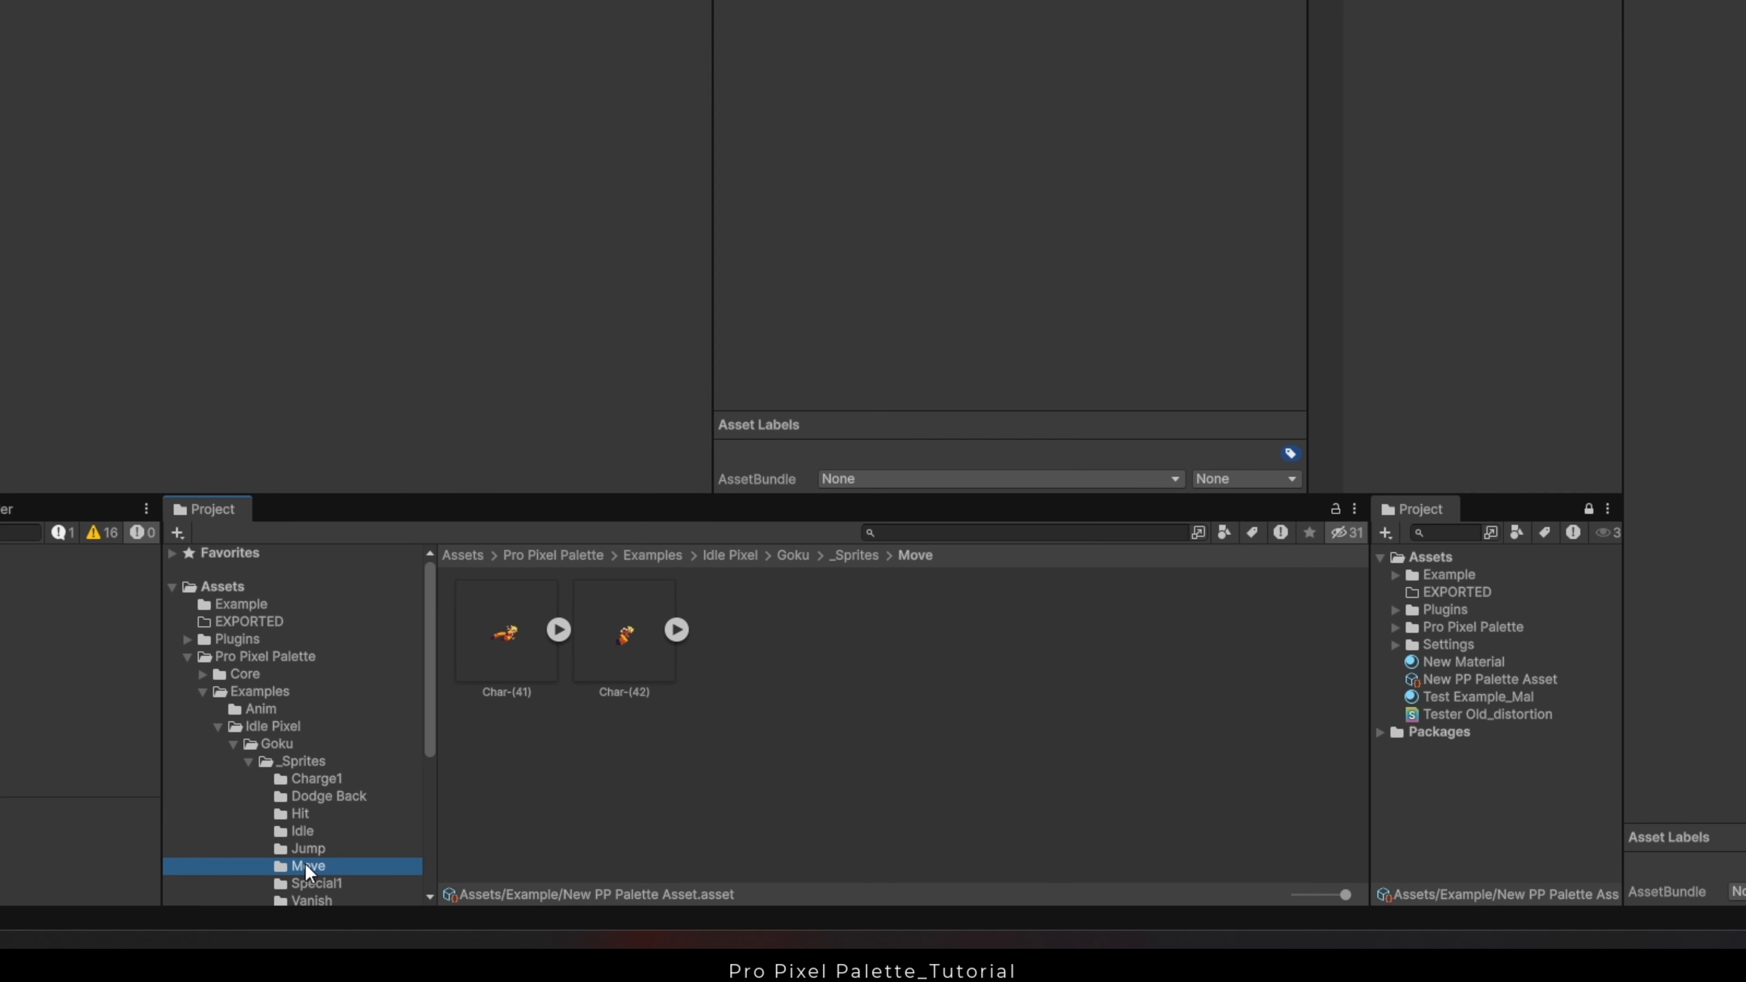
left_click(303, 761)
left_click(249, 762)
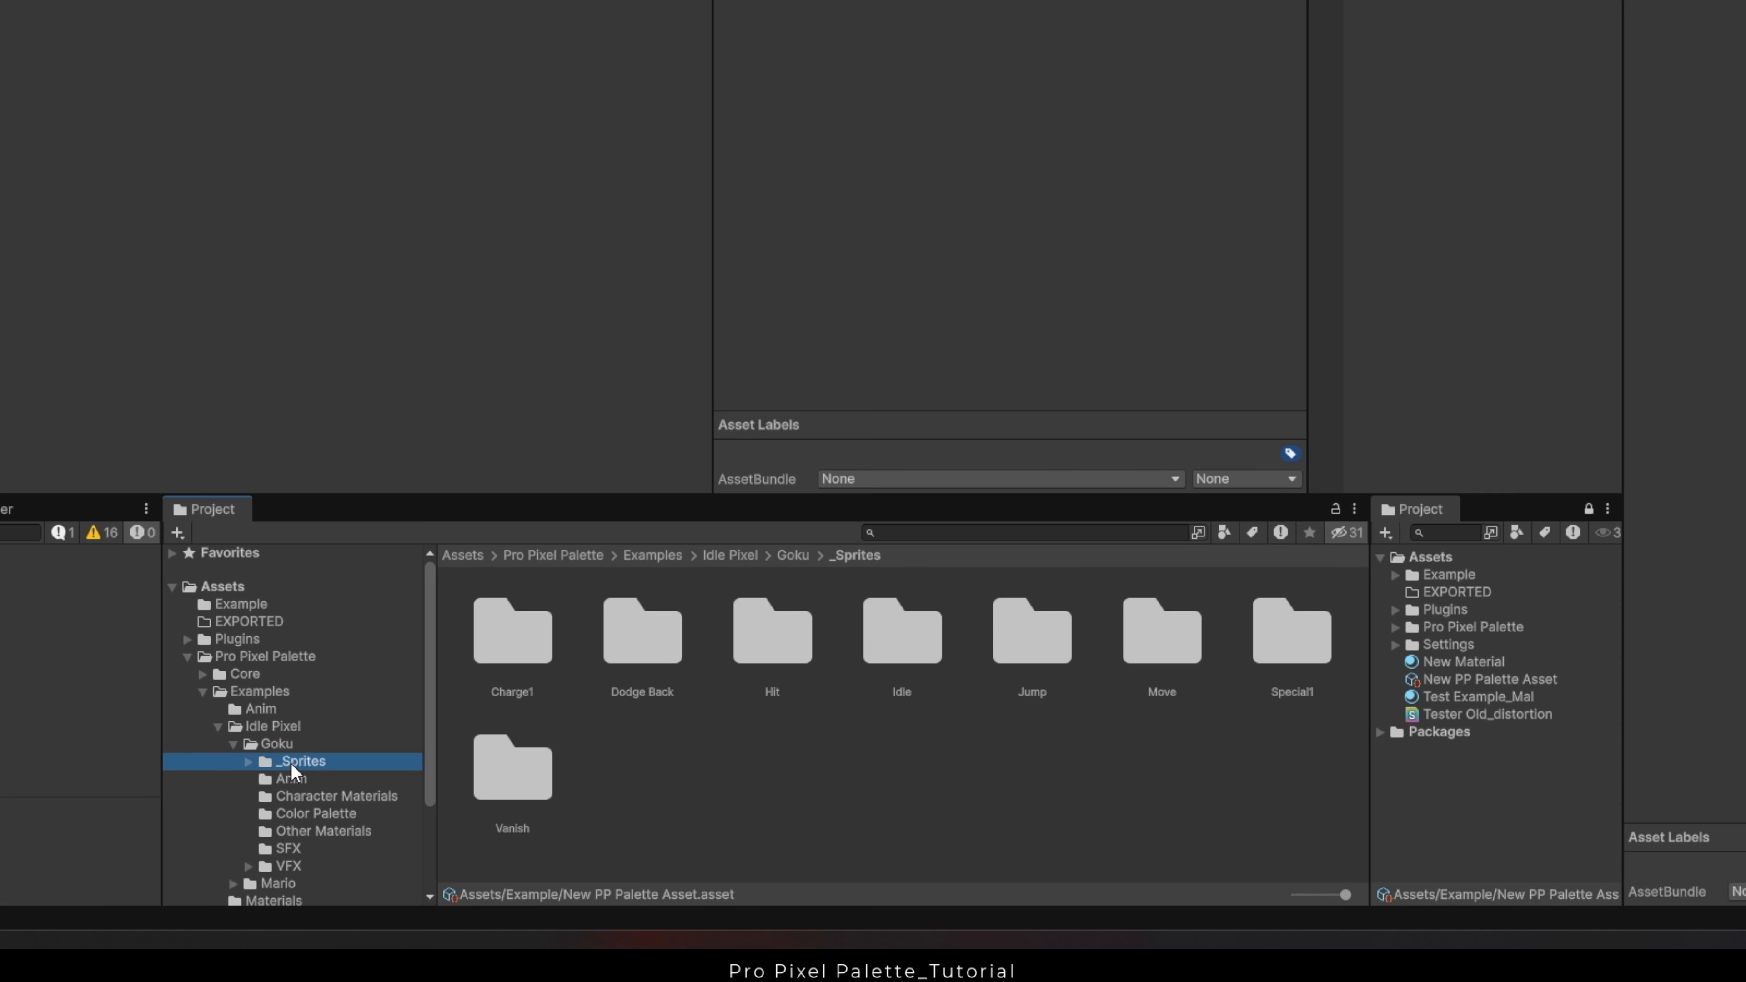
left_click_drag(293, 762, 304, 103)
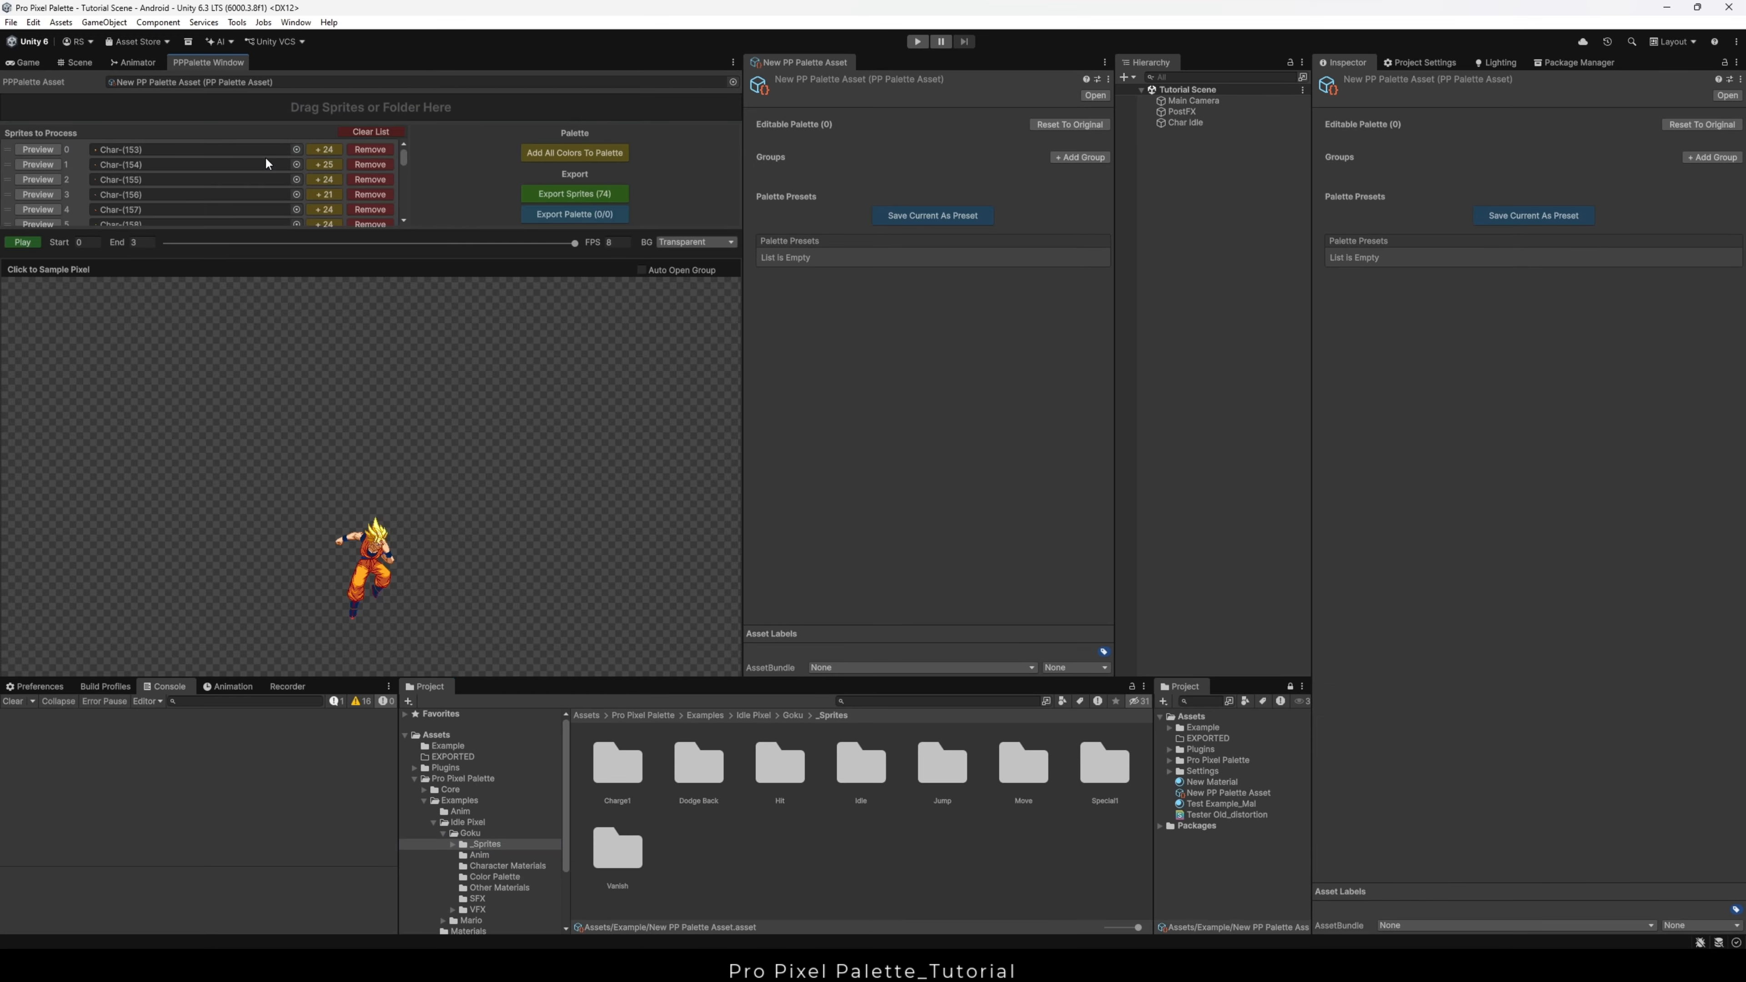
Step: Preview the Idle 1 sprite from the list of sprites to process and enlarge it
scroll(193, 188, "down", 10)
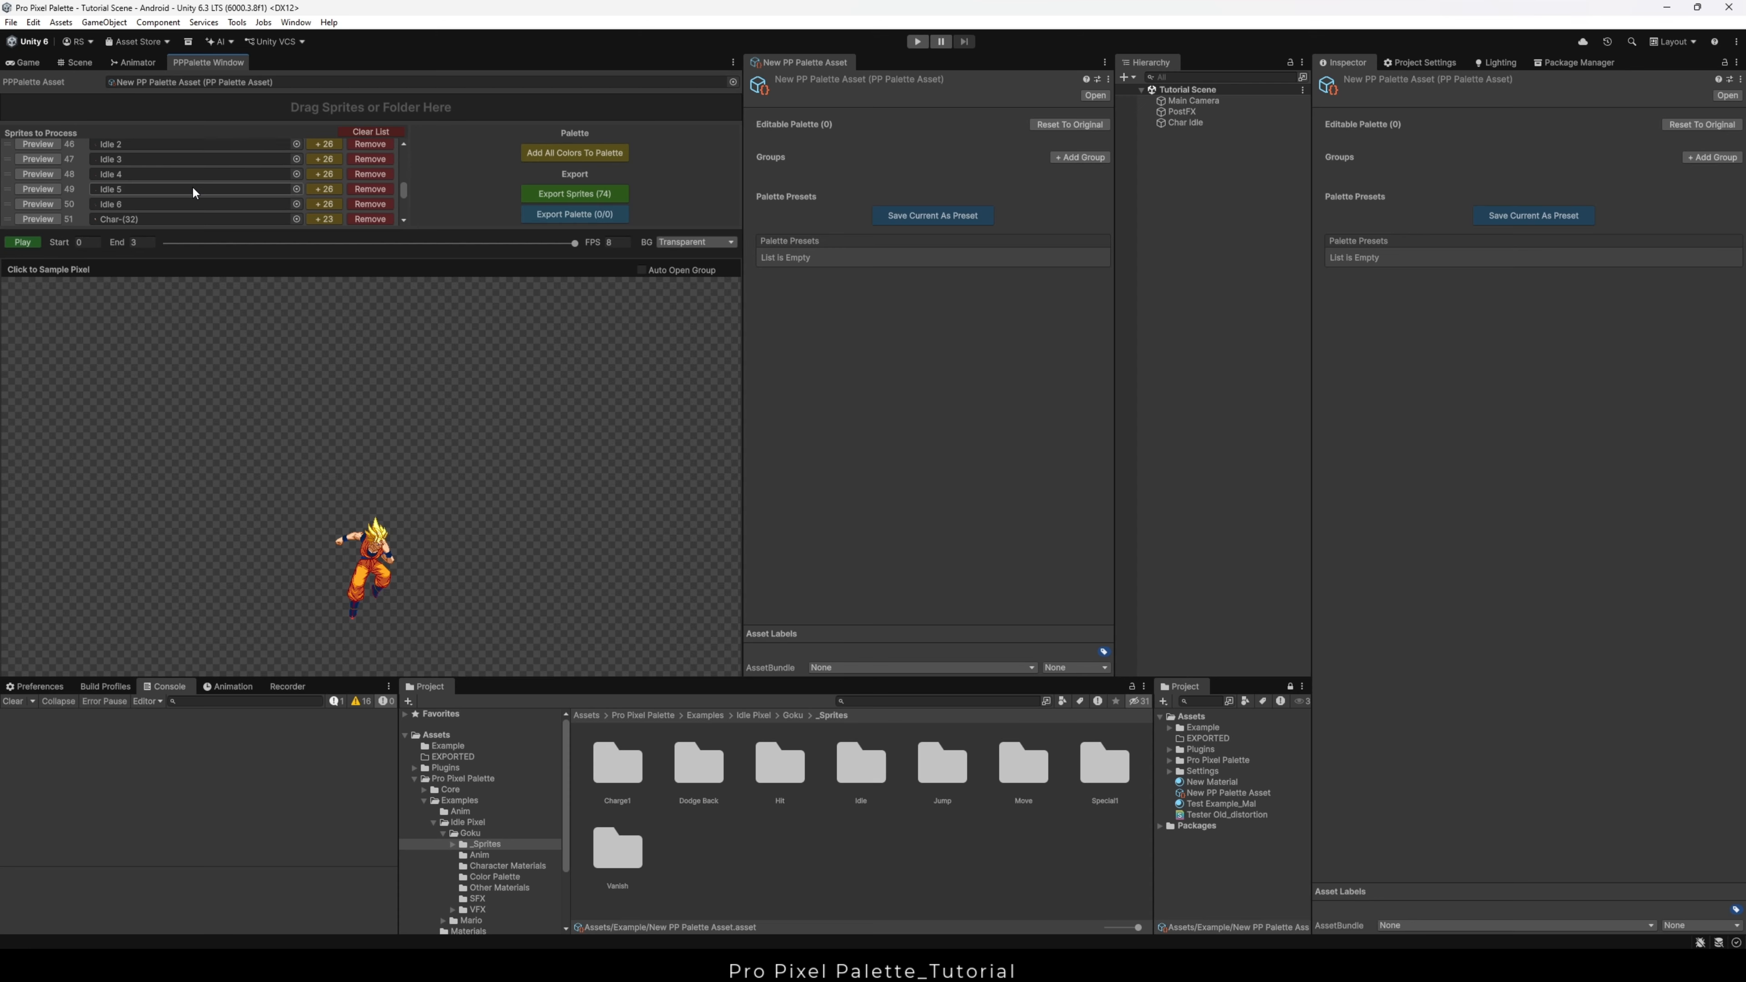
scroll(192, 186, "up", 3)
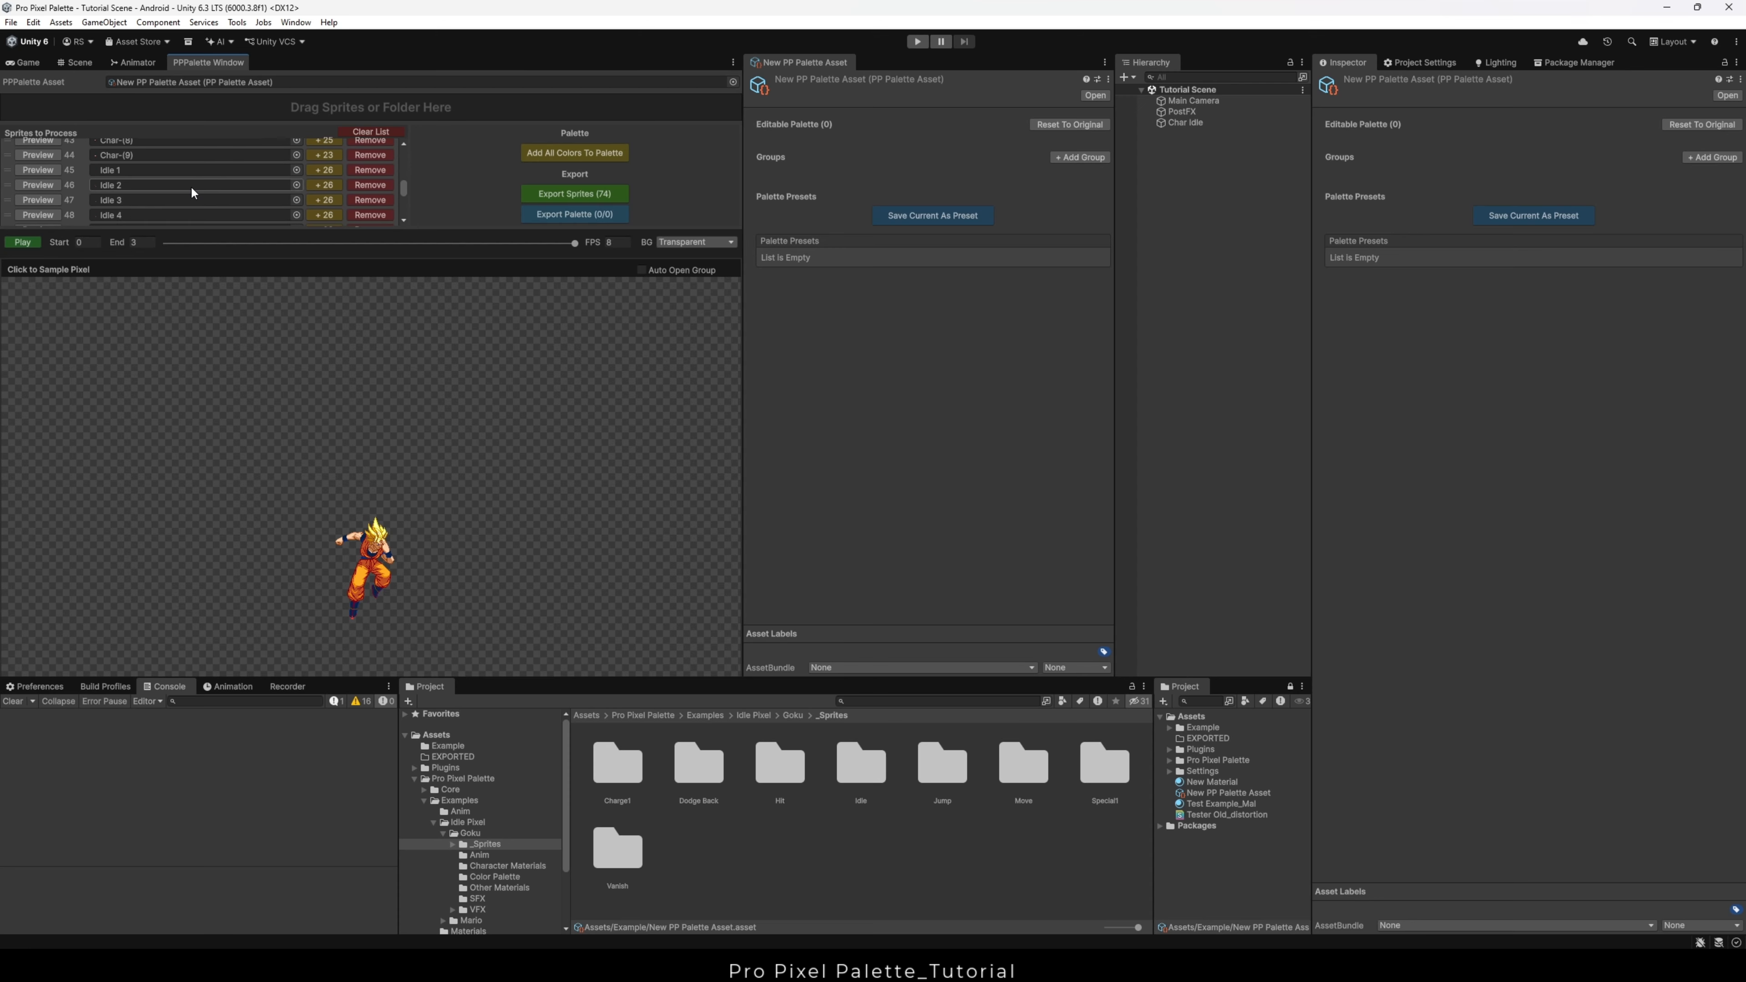
left_click(50, 169)
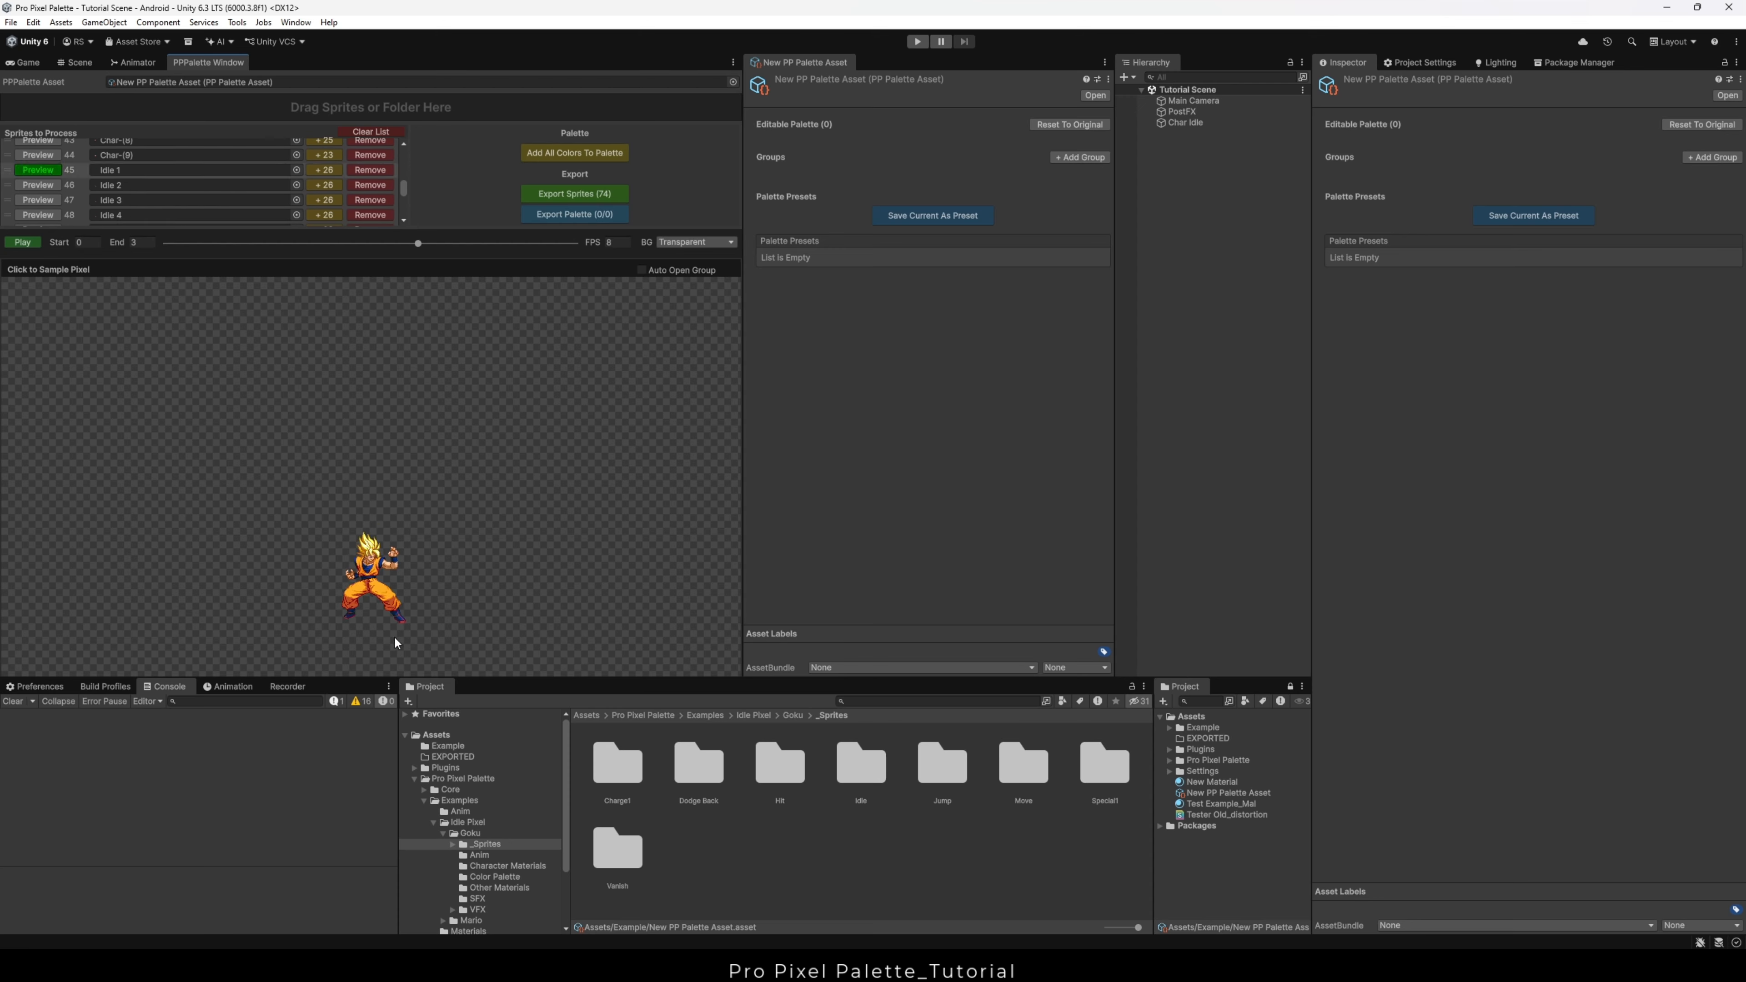
scroll(389, 634, "up", 5)
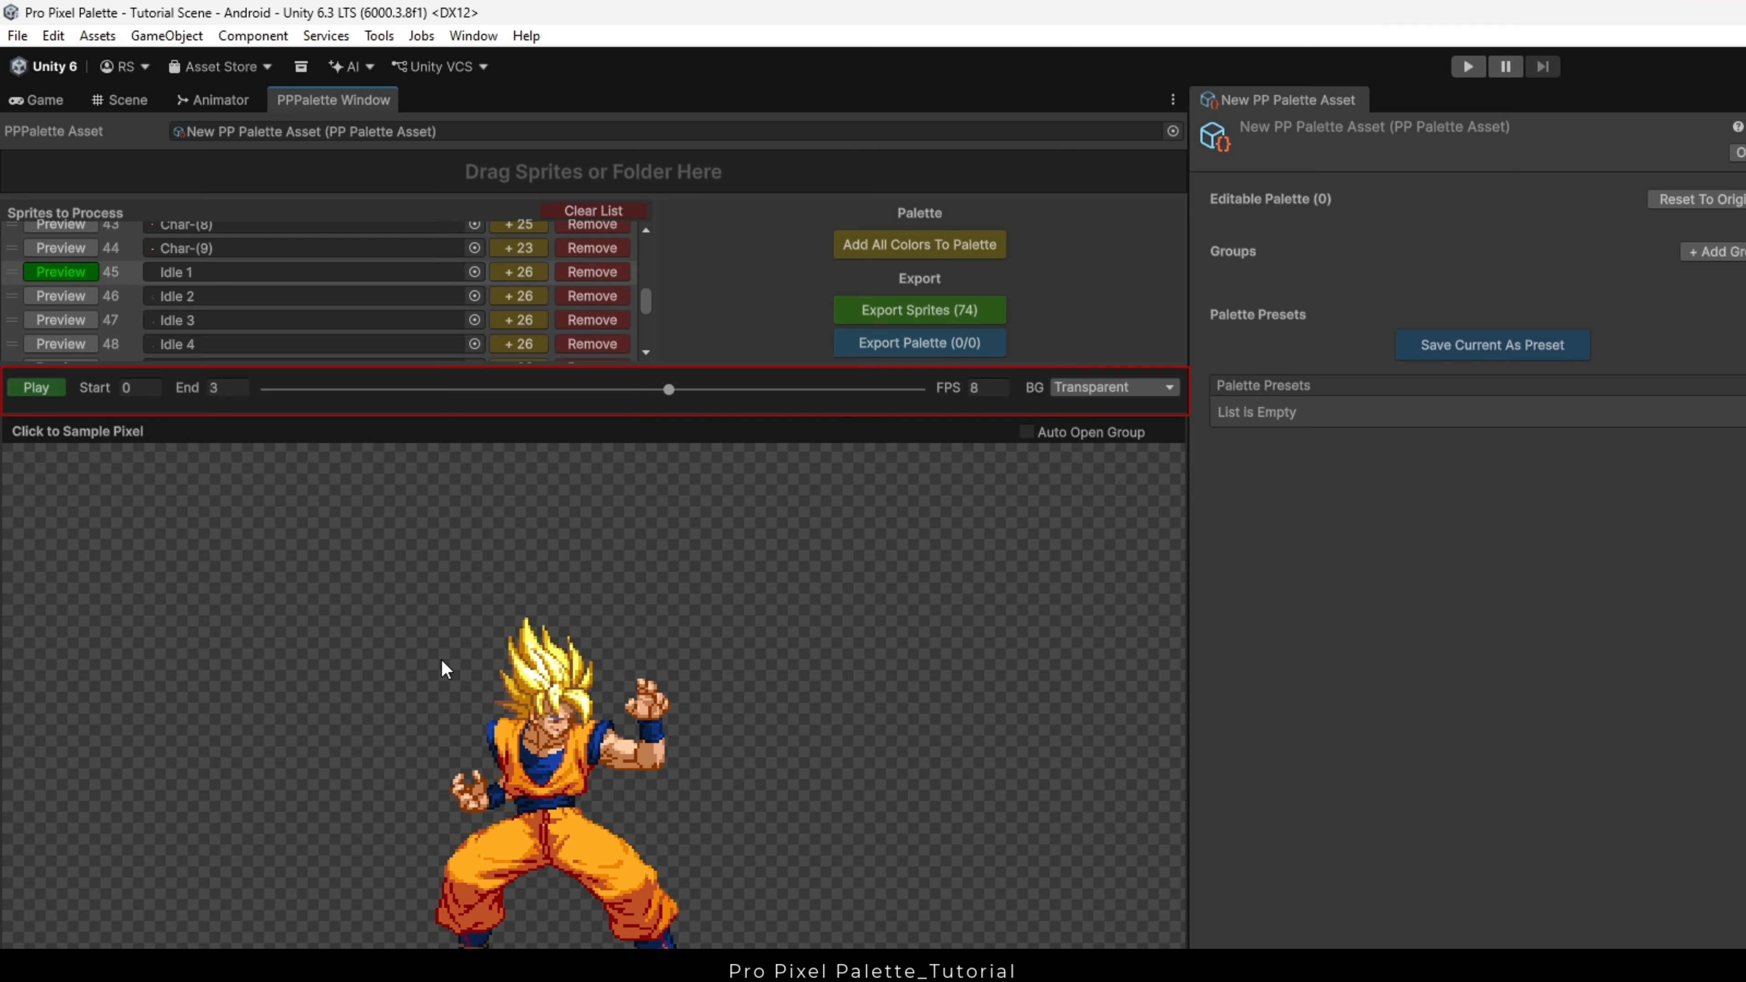
Step: Set the preview animation range from frame 45 to frame 50 and play it
left_click(134, 388)
type("45")
key("Tab")
scroll(187, 323, "down", 2)
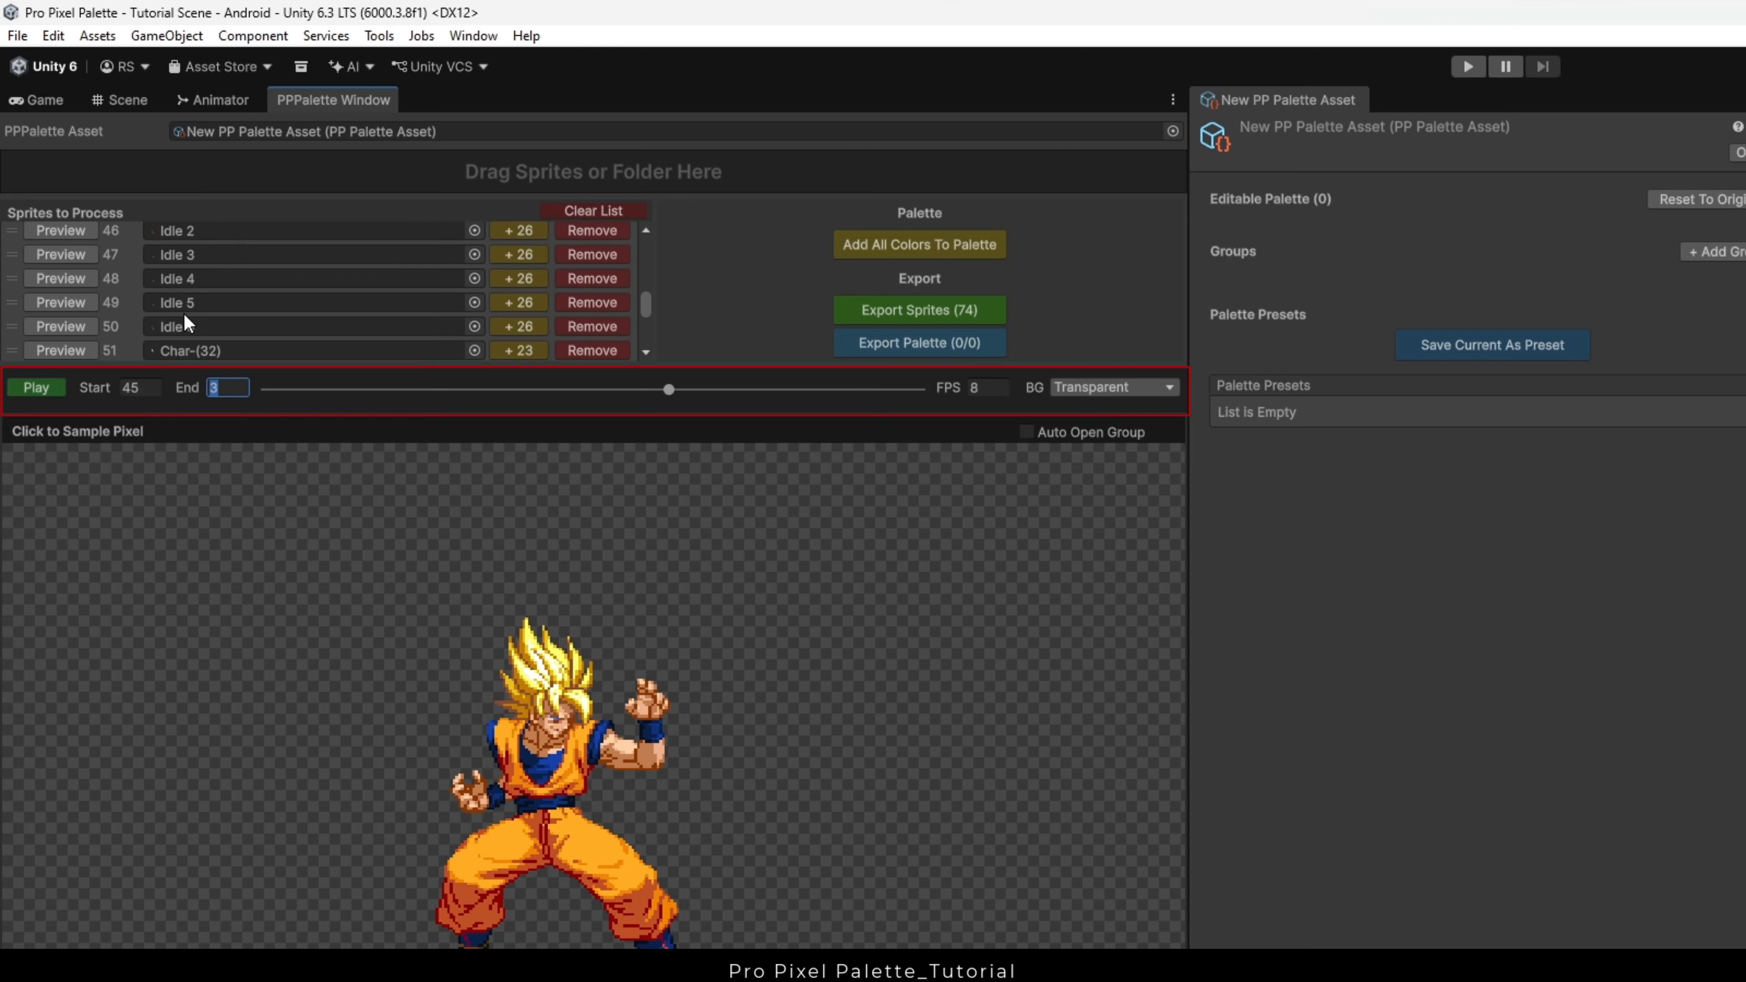
type("50")
left_click(36, 388)
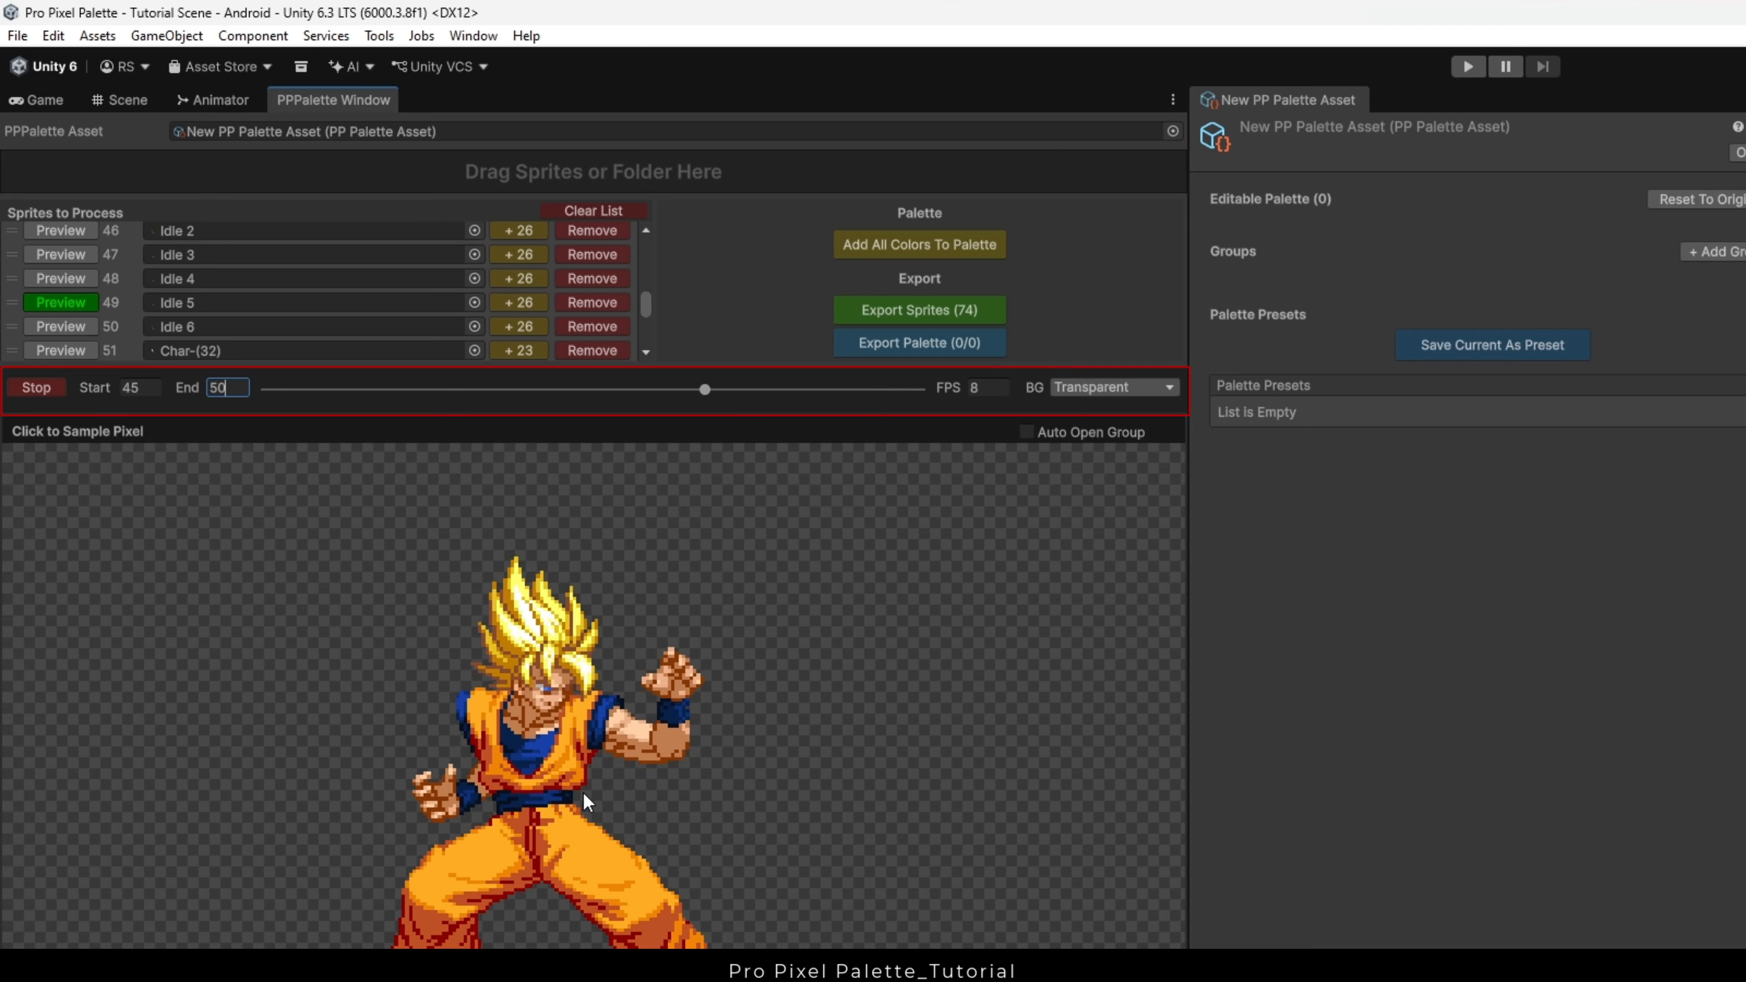
Step: Try the White and Pink preview backgrounds and return the background to Transparent
left_click(1109, 388)
left_click(1108, 436)
left_click(1108, 388)
left_click(1103, 483)
left_click(1108, 387)
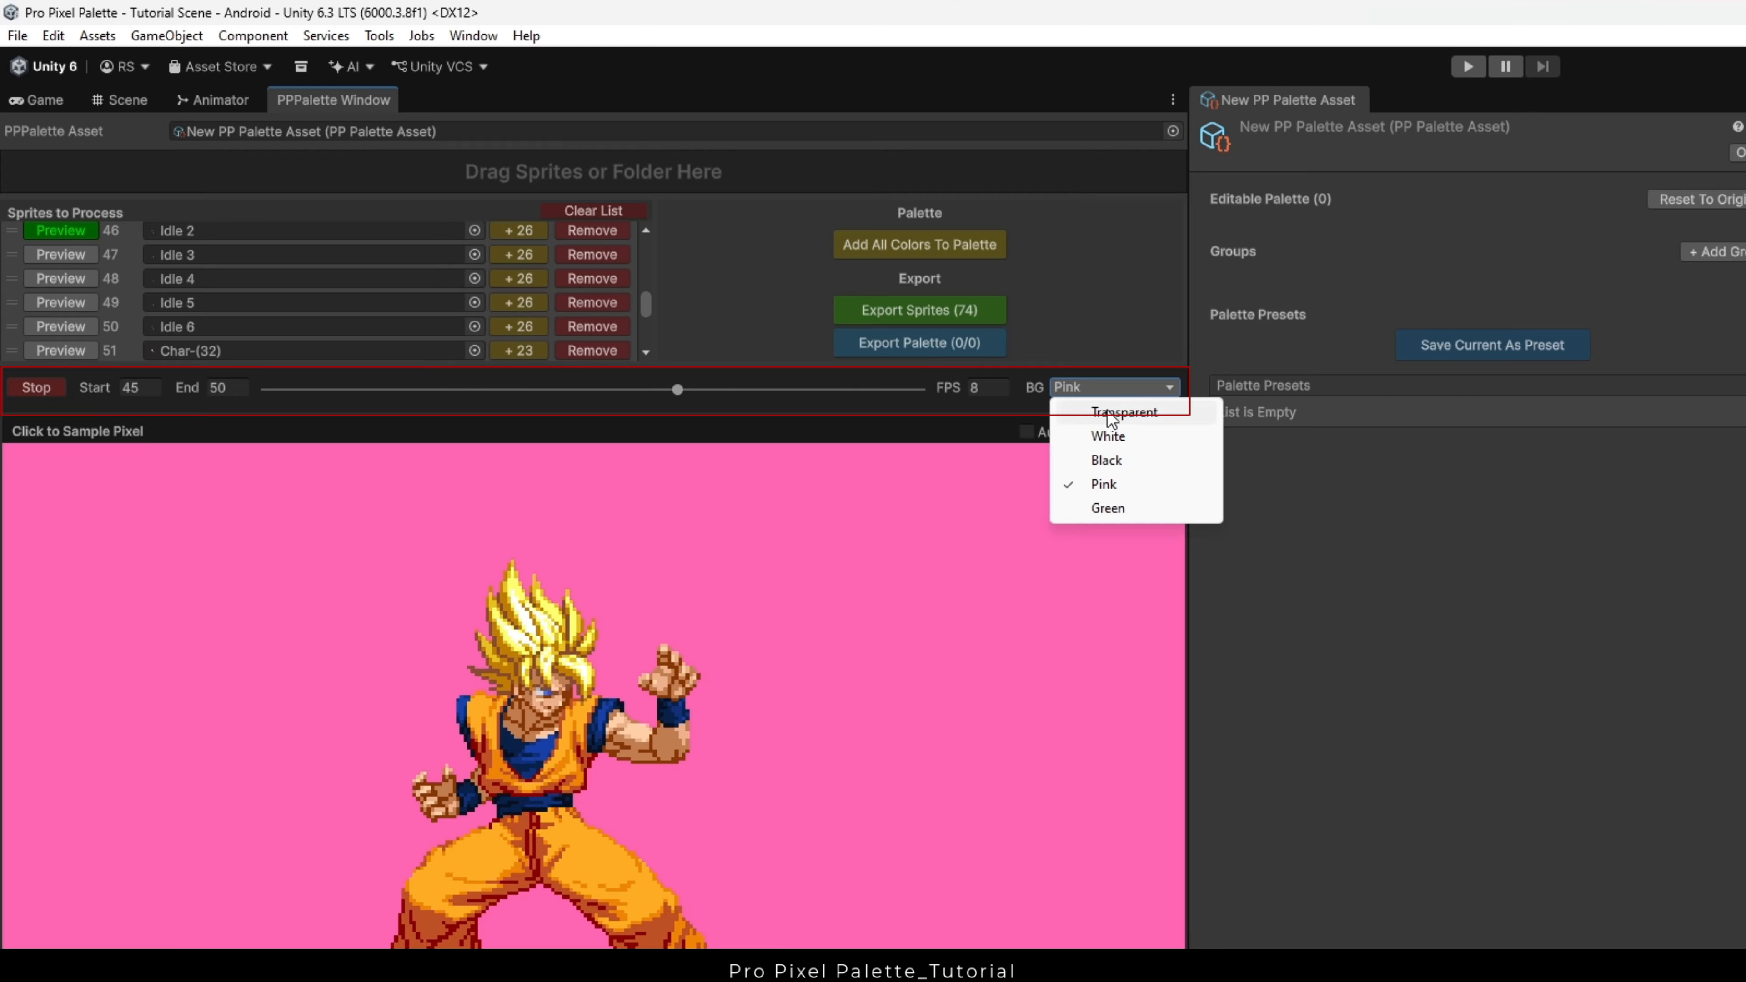
left_click(1123, 412)
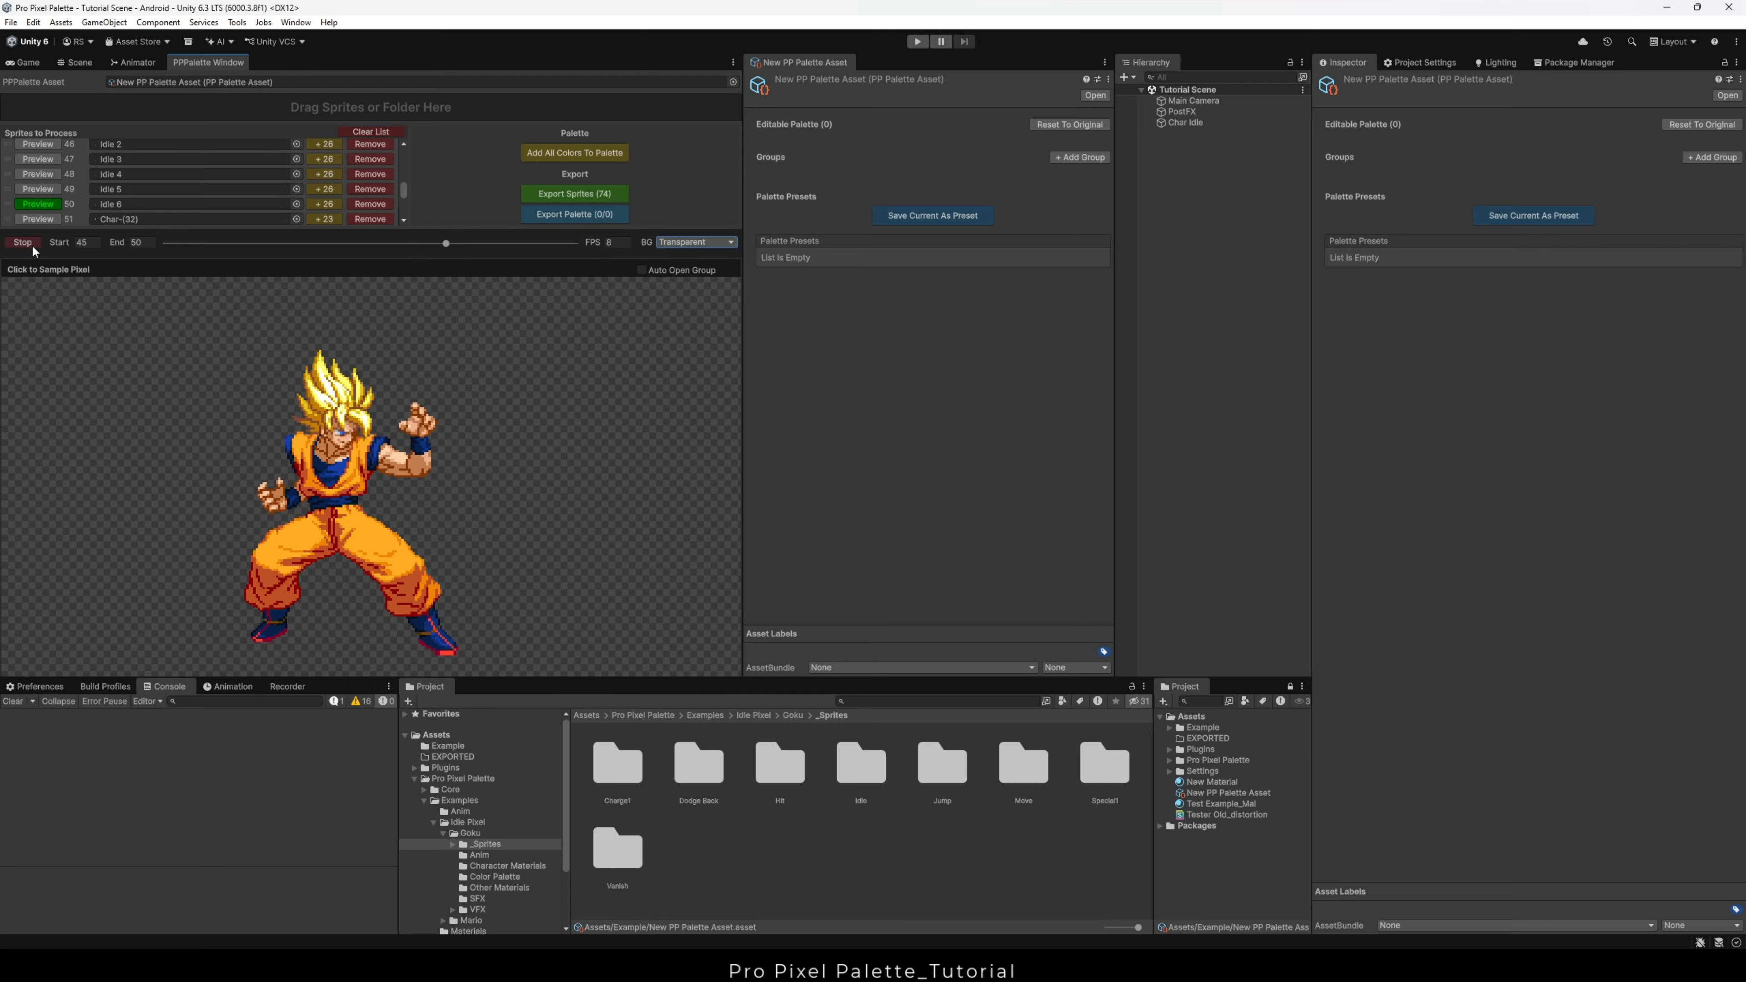
Step: Stop the preview animation and add all colors of the loaded sprites to the palette
left_click(32, 245)
left_click(570, 152)
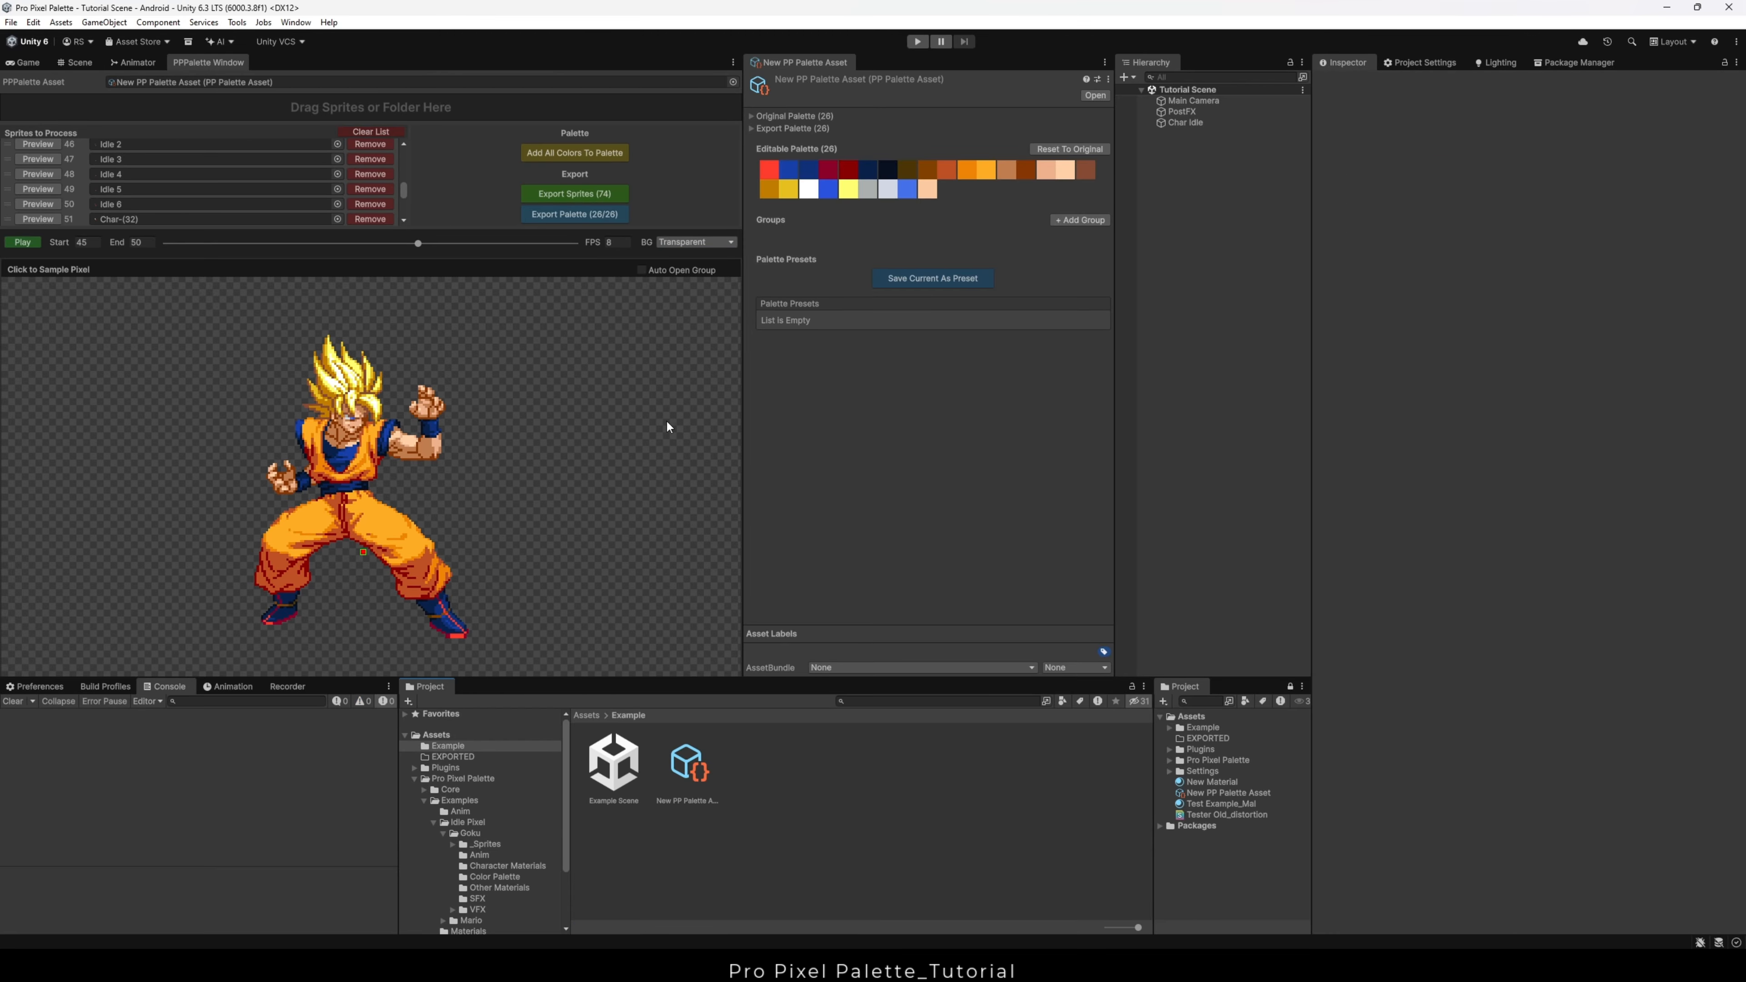
Step: Add a color group to the palette asset and name it Hair
left_click(1074, 221)
left_click(929, 261)
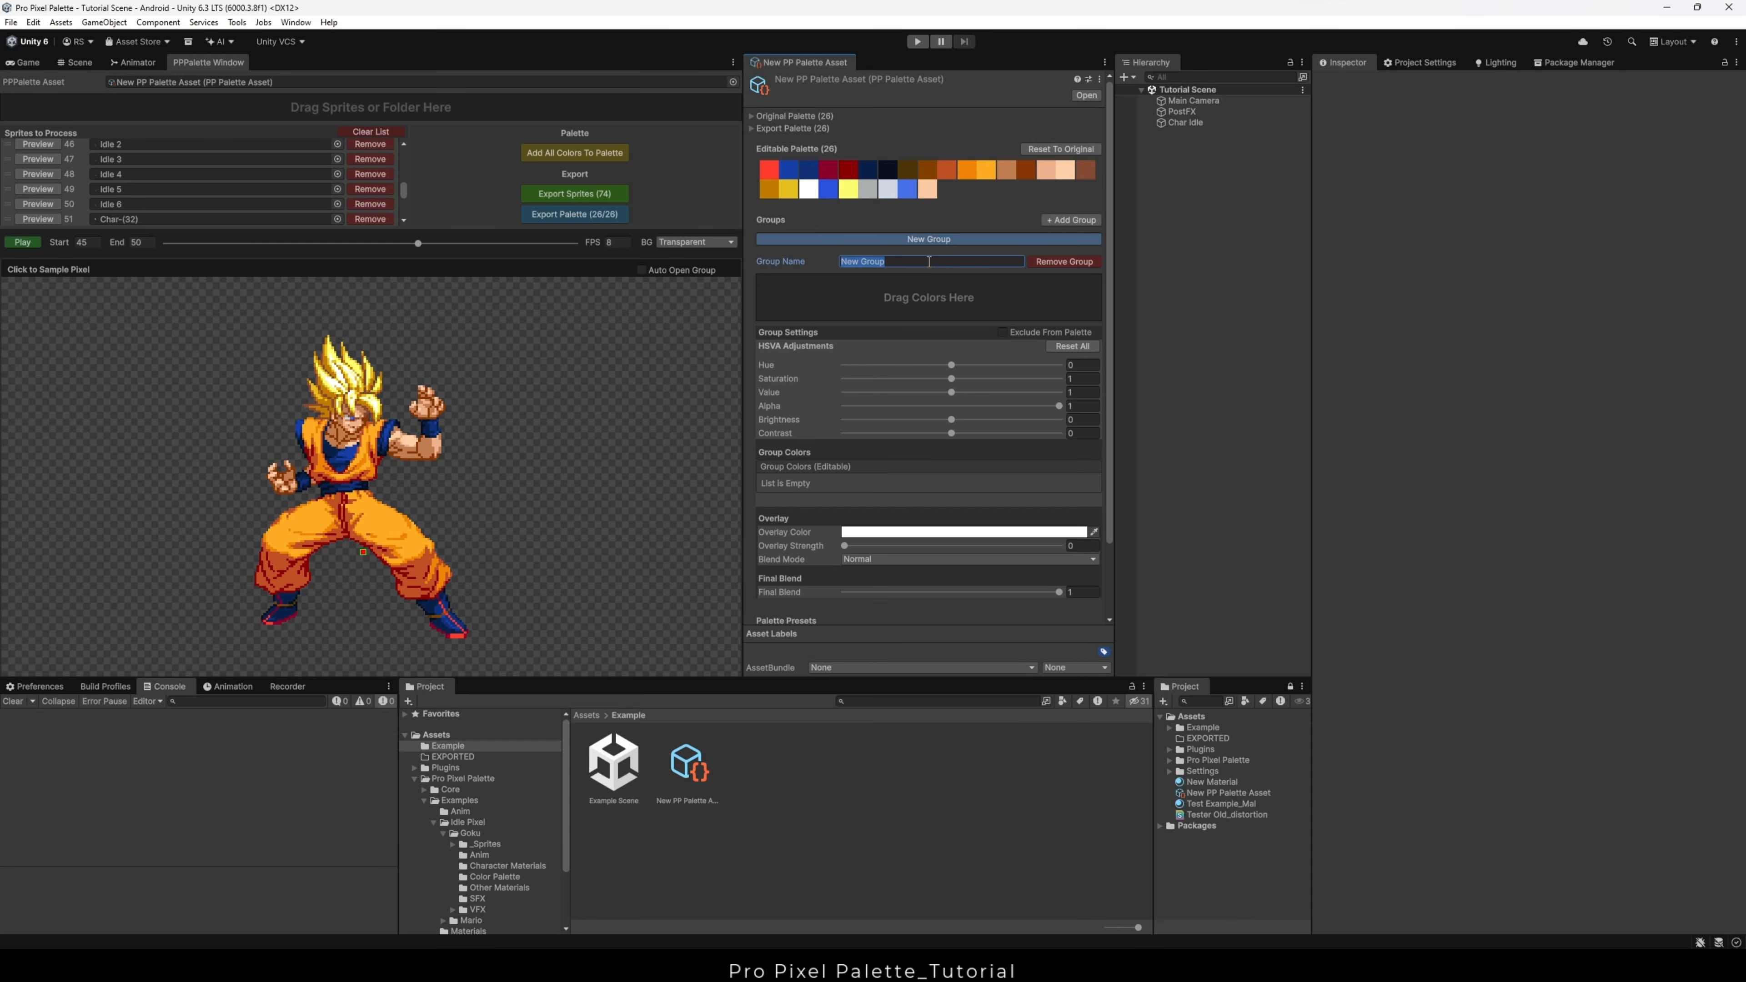
type("Hair")
Step: Sample the hair and fill the Hair group with its white, yellow, gold and brown colors, setting the group's Alpha to 0.997
scroll(337, 390, "up", 6)
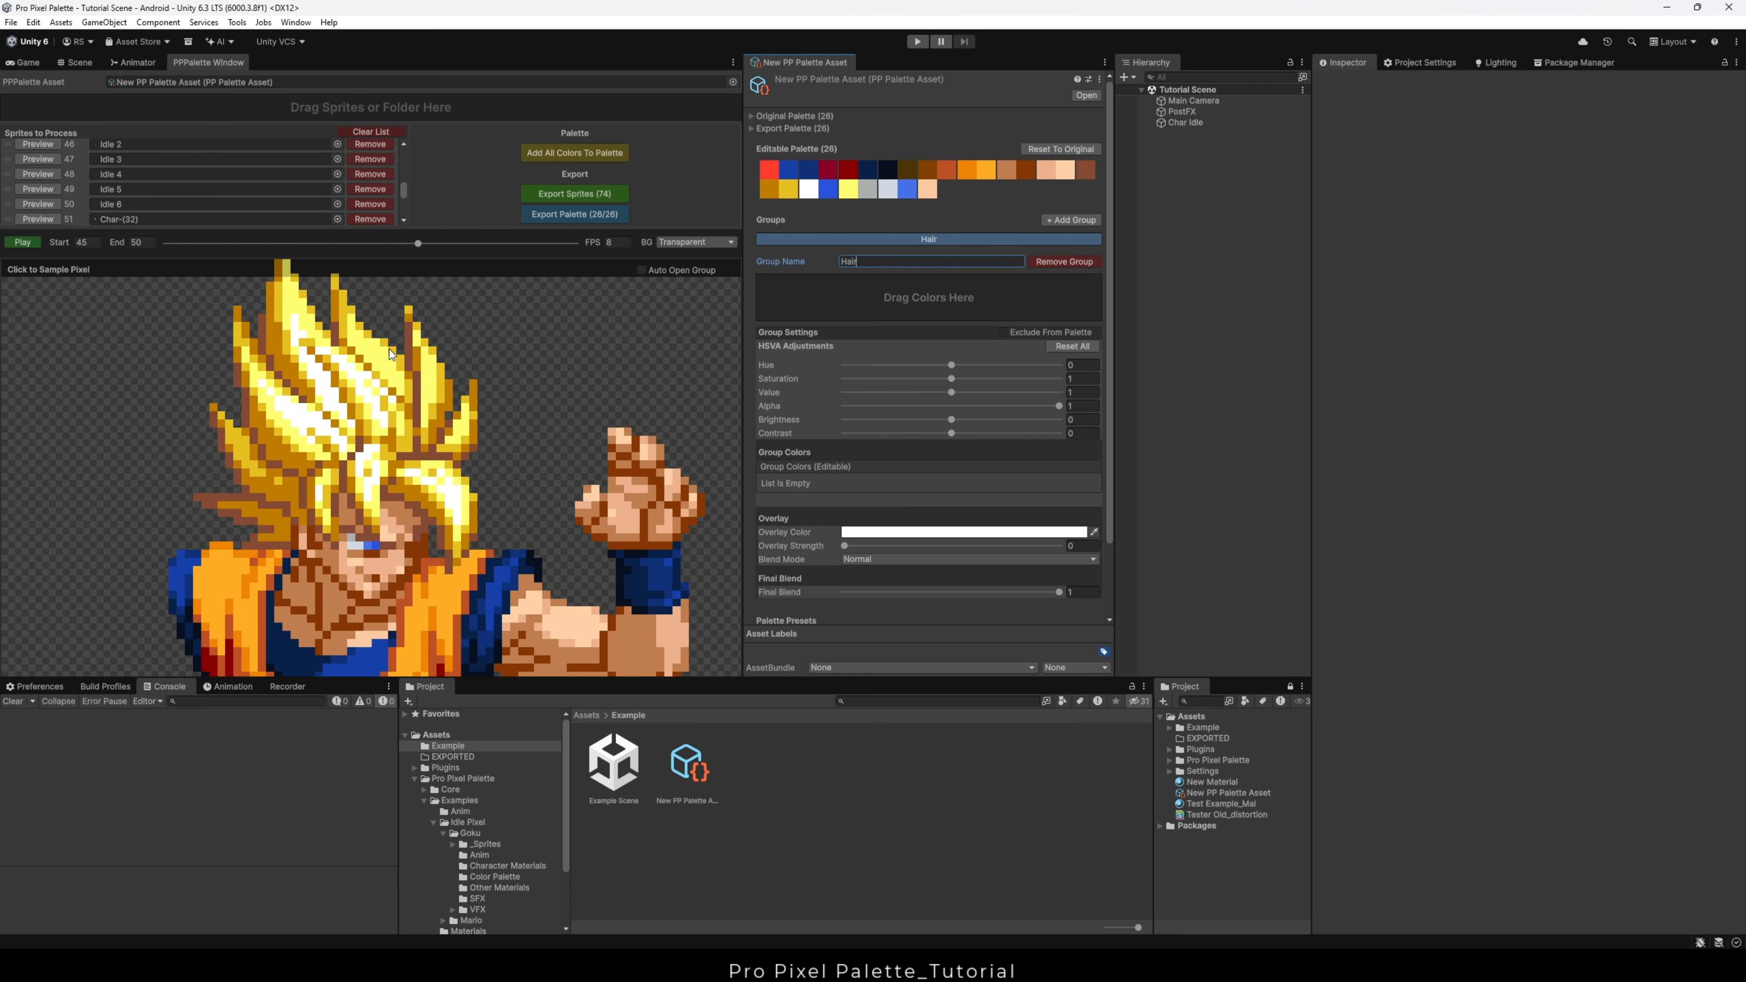
left_click(384, 424)
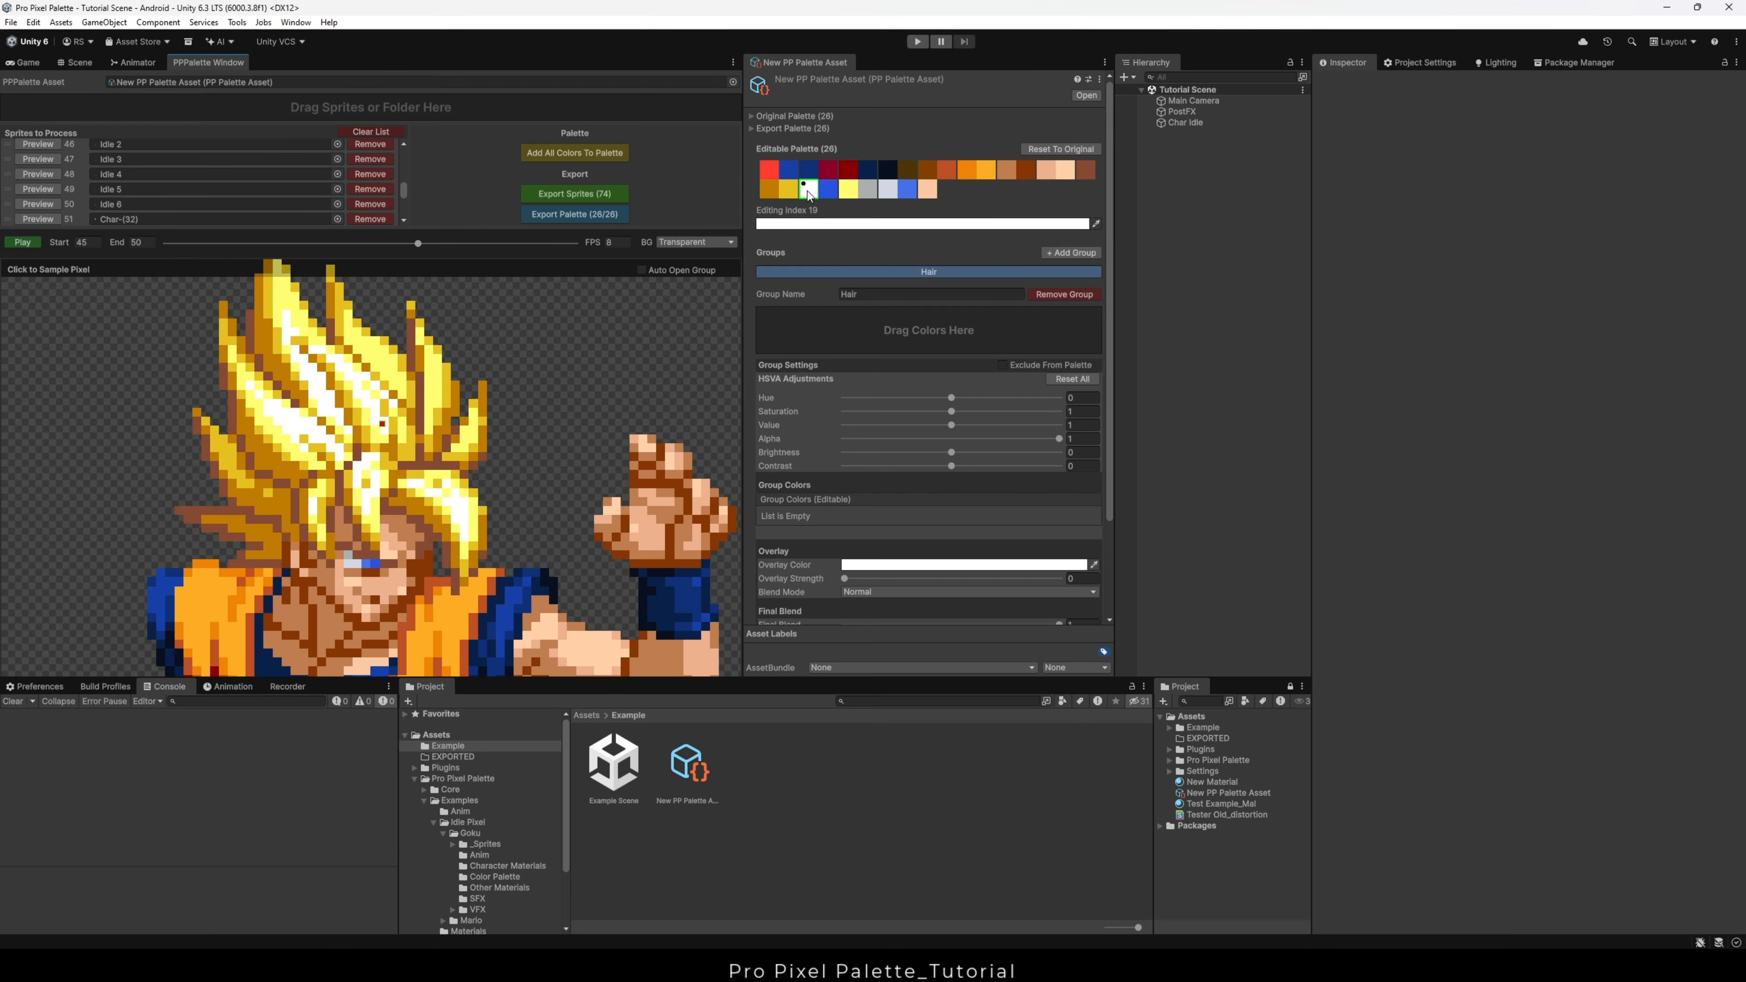
left_click_drag(702, 503, 852, 851)
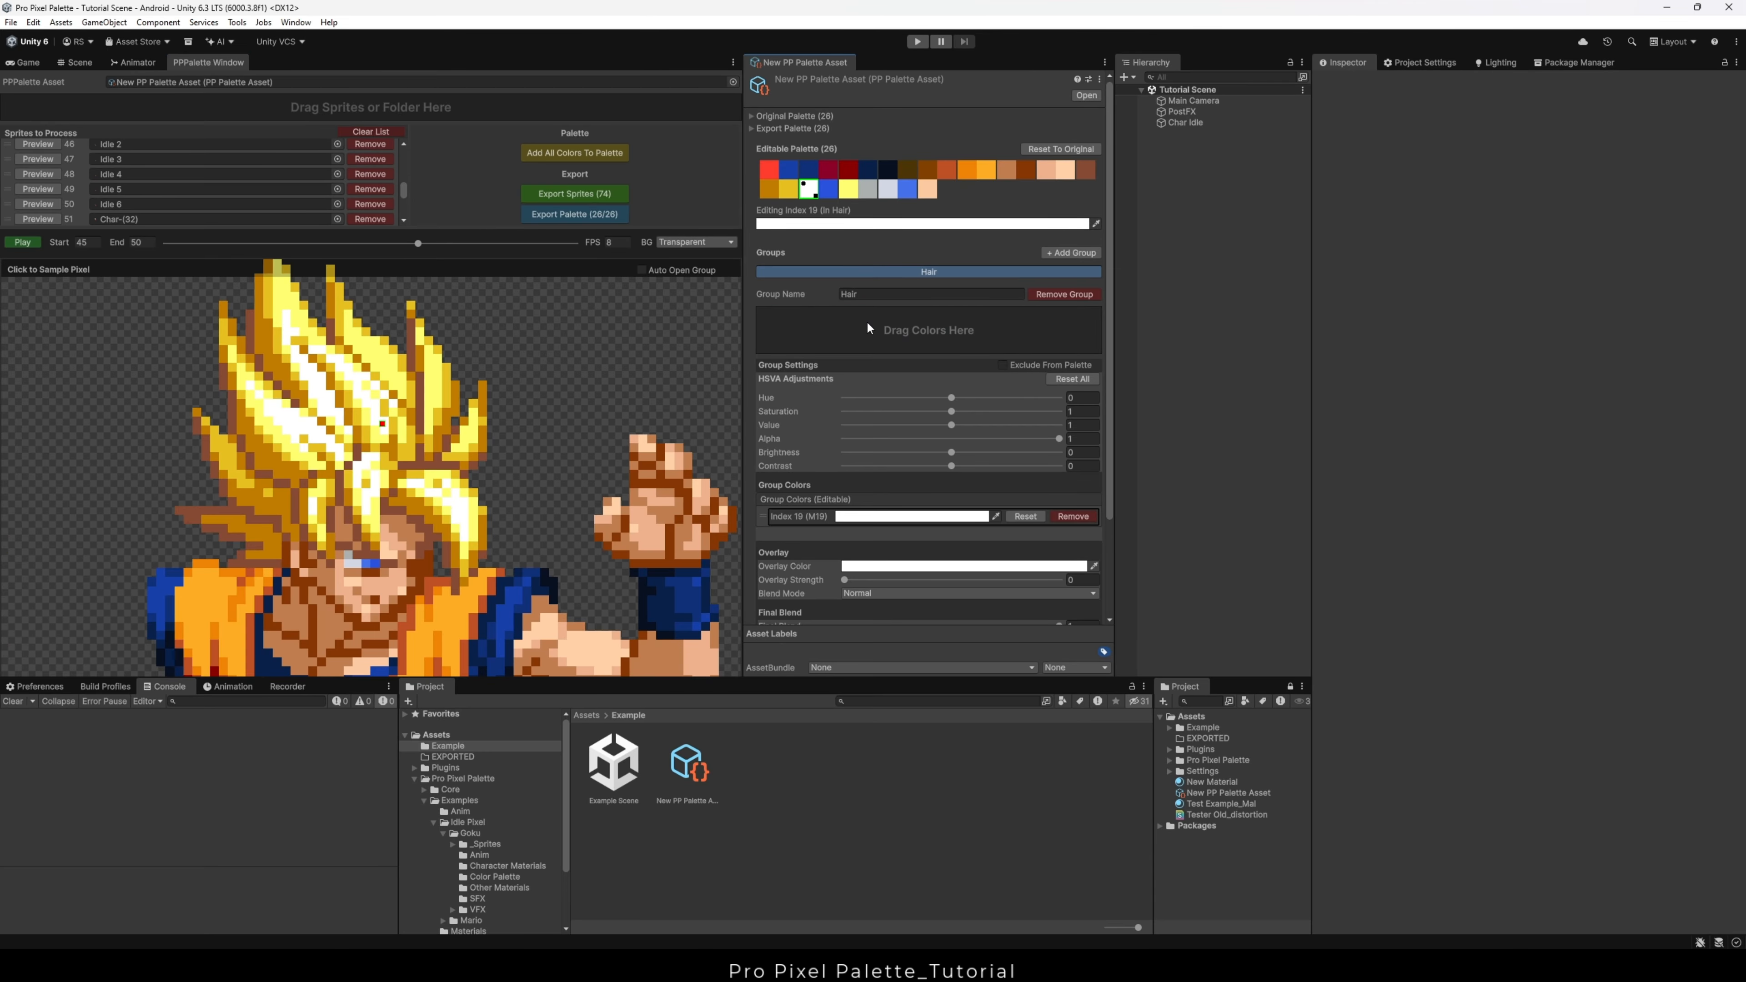
left_click_drag(849, 189, 866, 330)
left_click_drag(788, 189, 825, 330)
left_click_drag(1086, 169, 886, 327)
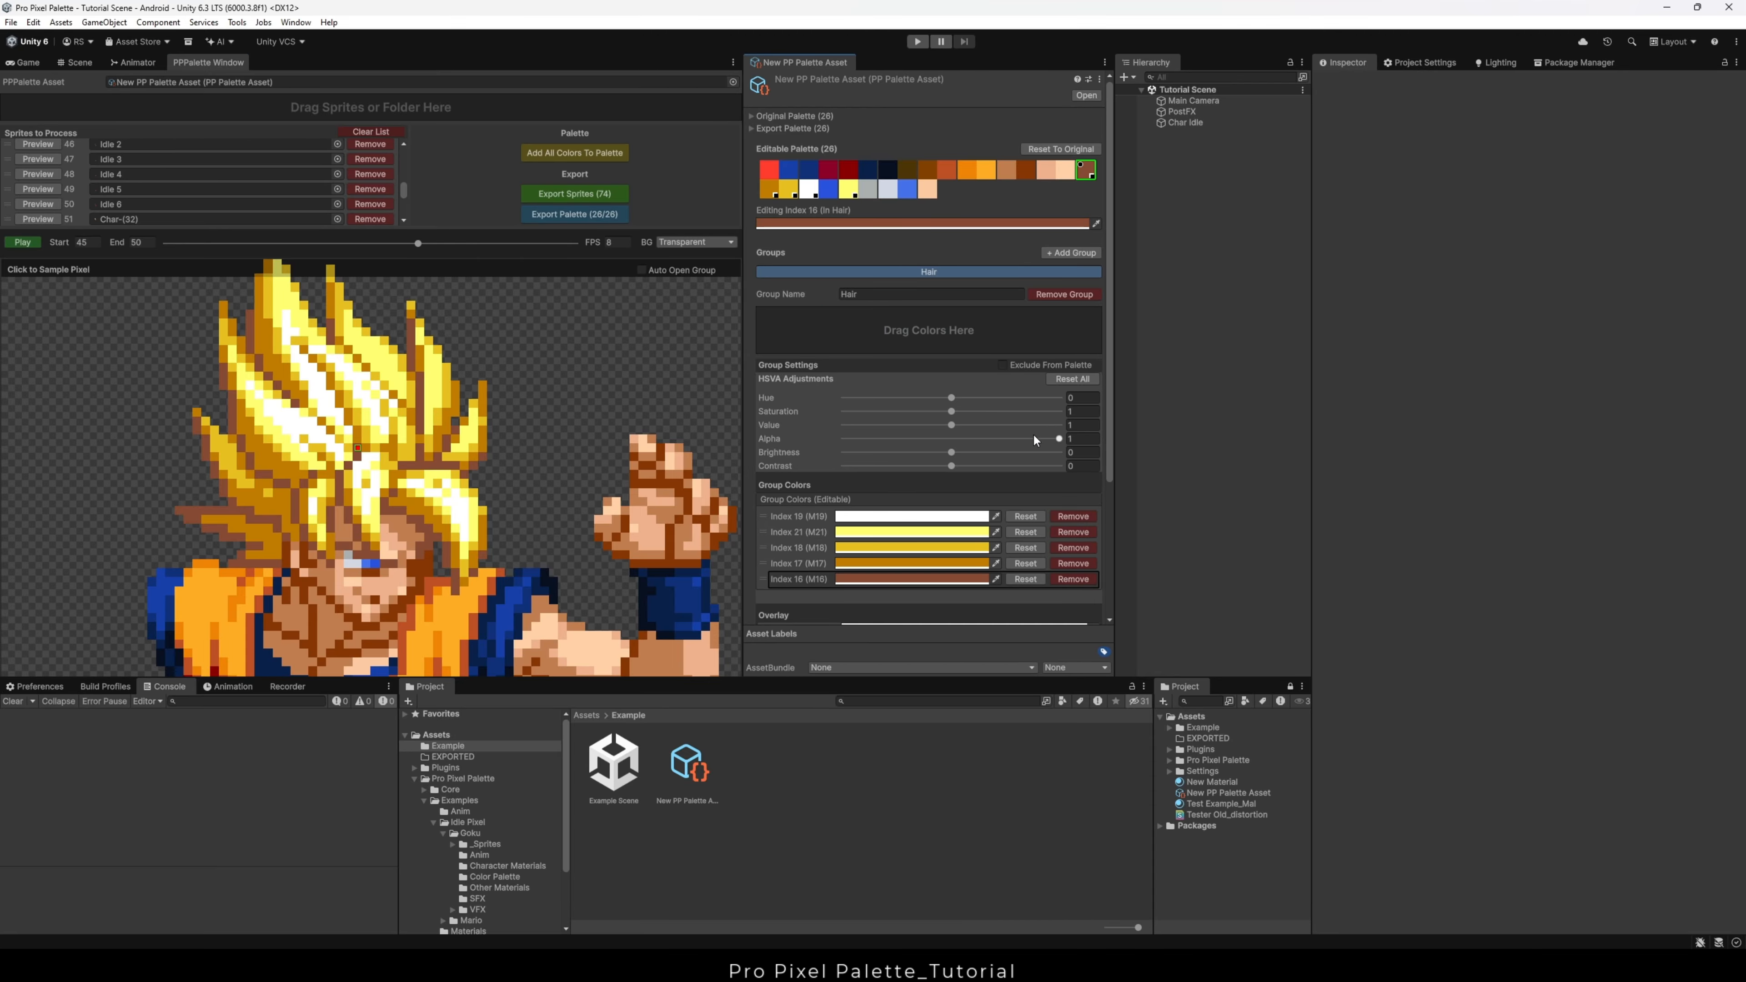
mouse_move(1057, 439)
left_mouse_down()
mouse_move(914, 438)
mouse_move(1060, 443)
left_mouse_up()
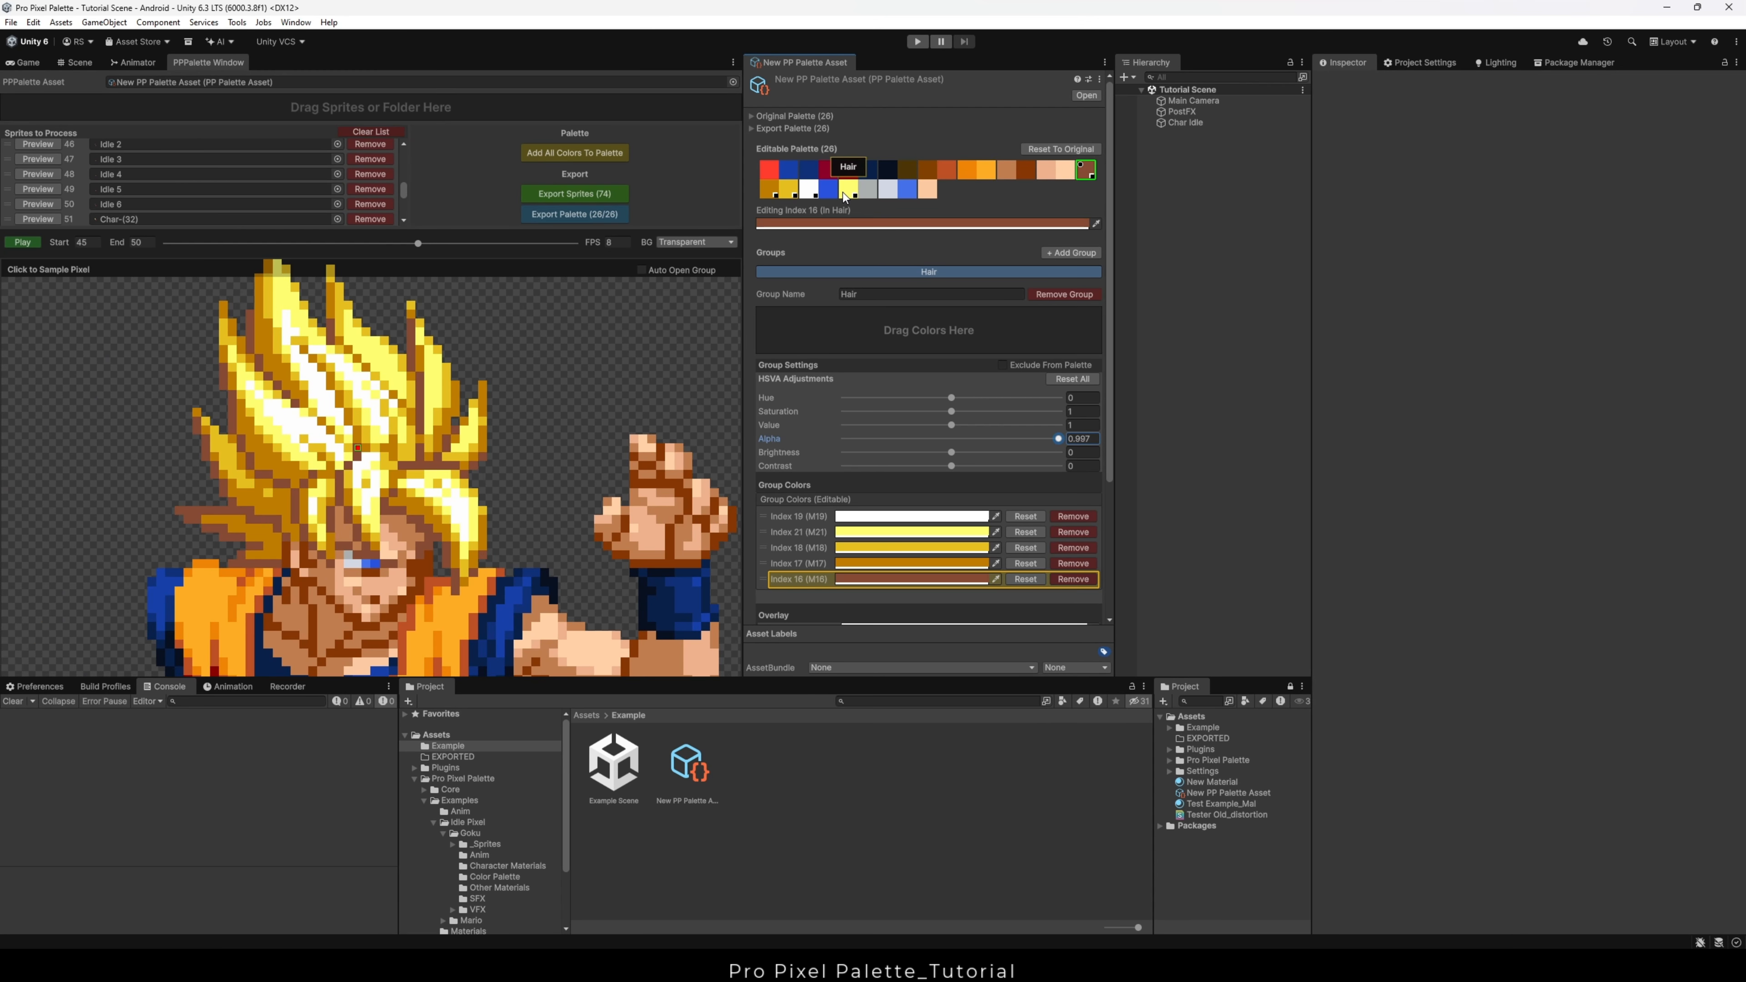
Step: Add a color group named Body and fill it with the three light skin tones
scroll(371, 411, "down", 4)
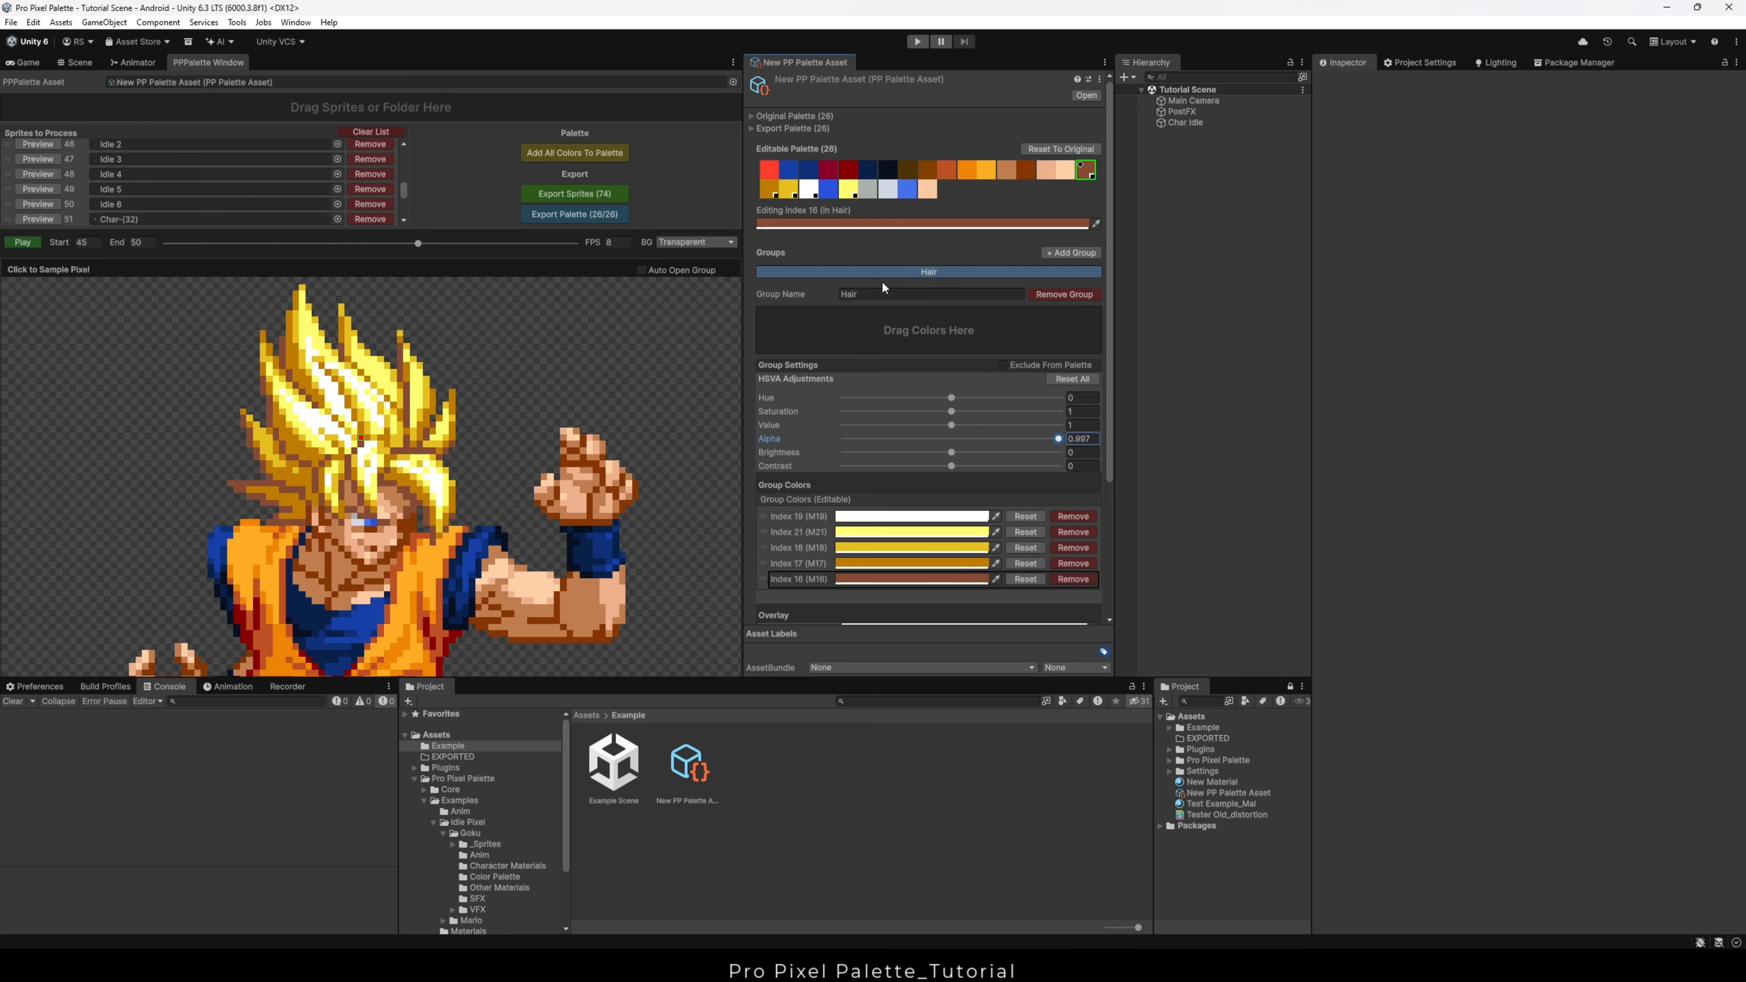
left_click(1071, 255)
left_click(924, 296)
type("Body")
scroll(375, 540, "up", 3)
left_click_drag(927, 189, 892, 331)
left_click_drag(1066, 170, 928, 330)
left_click_drag(1046, 171, 928, 330)
Step: Add a color group named JumpSuit and fill it with the suit's orange shades and its dark red
left_click(1071, 254)
left_click(891, 296)
type("JumpSuit")
left_click_drag(986, 171, 908, 331)
left_click_drag(967, 170, 901, 332)
left_click_drag(947, 170, 890, 332)
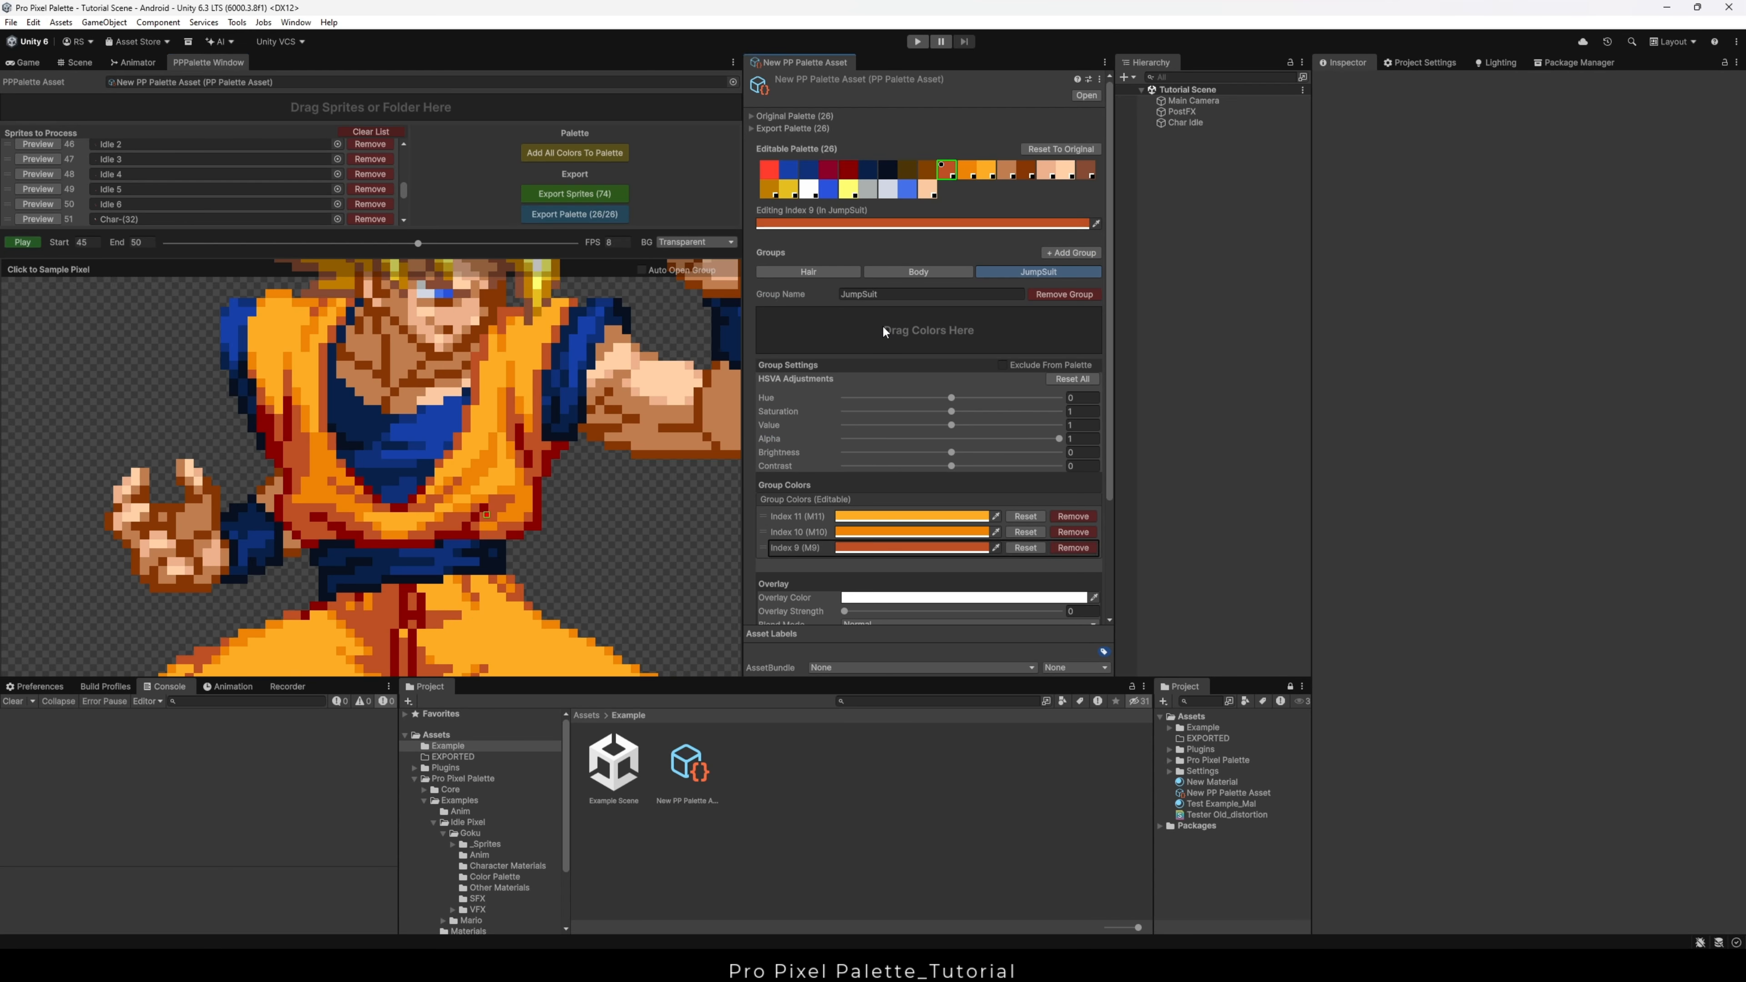
left_click_drag(849, 170, 890, 332)
Step: Add a color group named Shirt and fill it with the shirt's blue shades
left_click(1071, 253)
left_click(963, 294)
type("Shirt")
left_click_drag(788, 171, 894, 330)
left_click_drag(809, 170, 894, 330)
Step: Add a color group named Shoes and fill it with the bright red, dark red and two brown shades
left_click(1071, 253)
left_click(943, 295)
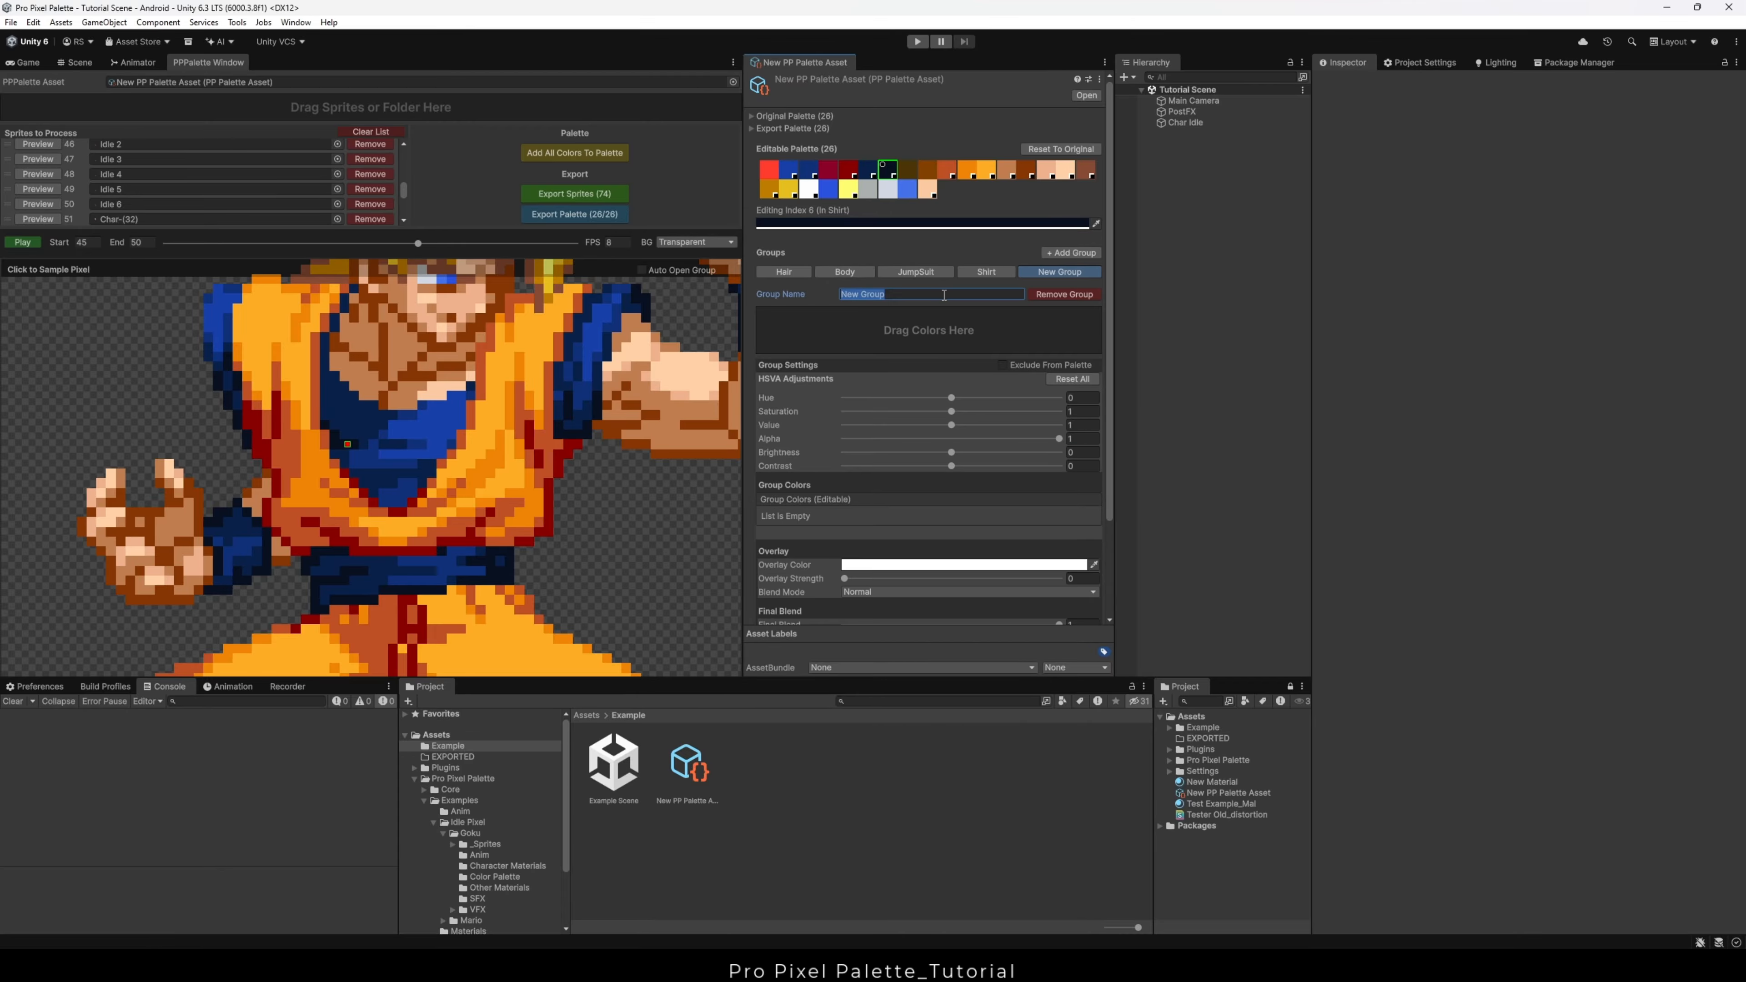
type("Shoes")
left_click(545, 564)
left_click_drag(769, 170, 893, 332)
left_click_drag(828, 171, 894, 332)
left_click_drag(927, 171, 894, 331)
left_click_drag(908, 170, 893, 332)
Step: Add a color group named eyes and fill it with the remaining blue, pale and grey eye colors
left_click(1071, 254)
type("eyes")
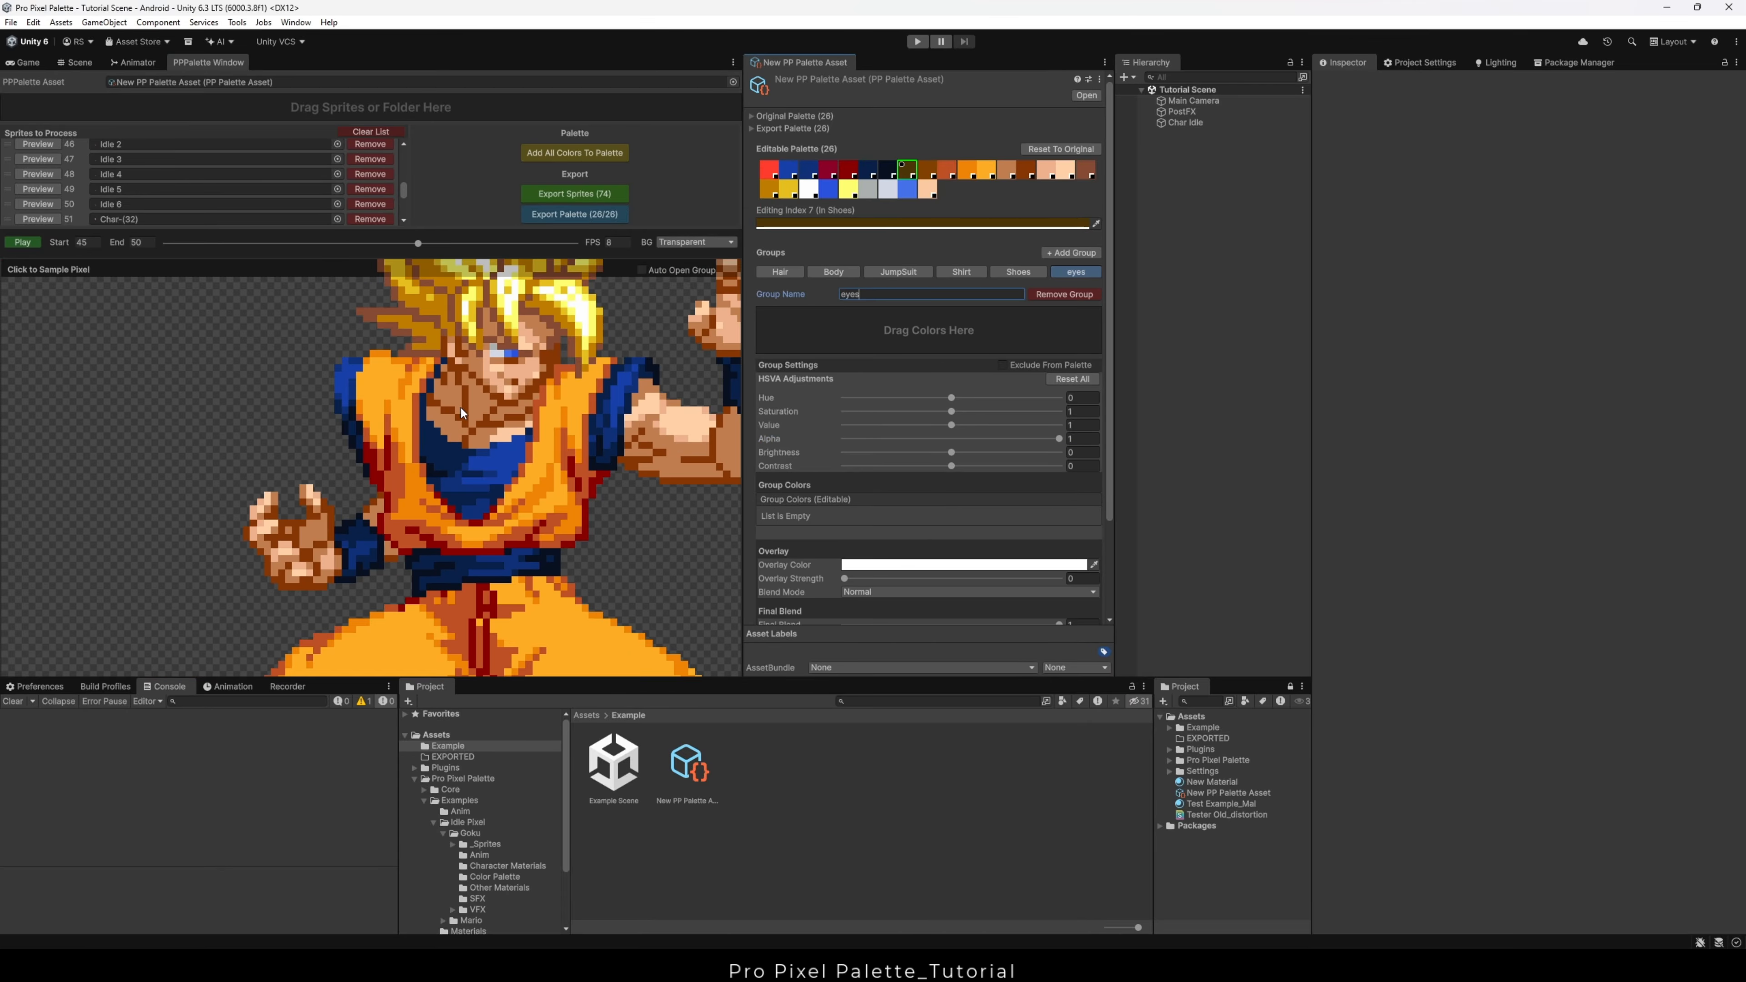
left_click_drag(828, 190, 884, 333)
left_click_drag(907, 190, 880, 335)
left_click_drag(877, 336, 877, 336)
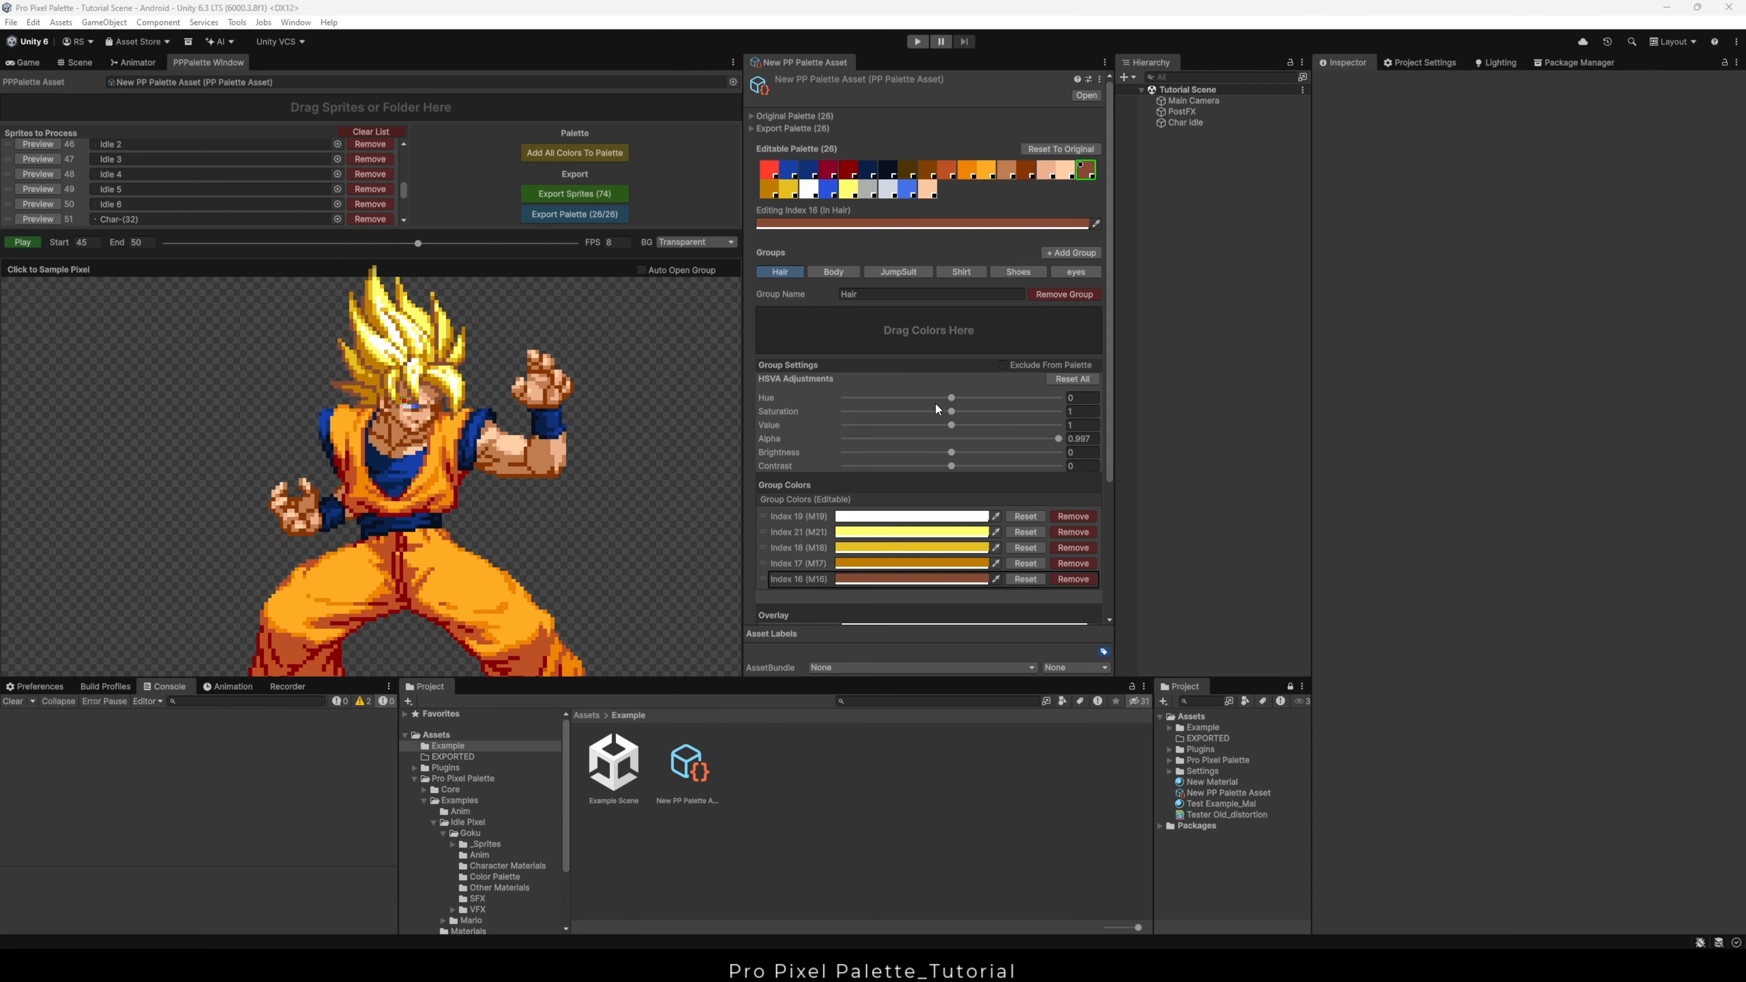
Step: Try turning the Hair group black with hue -0.146, saturation 0 and value 0.111, and reset all its adjustments
left_click_drag(936, 398, 834, 412)
left_click_drag(952, 425, 855, 425)
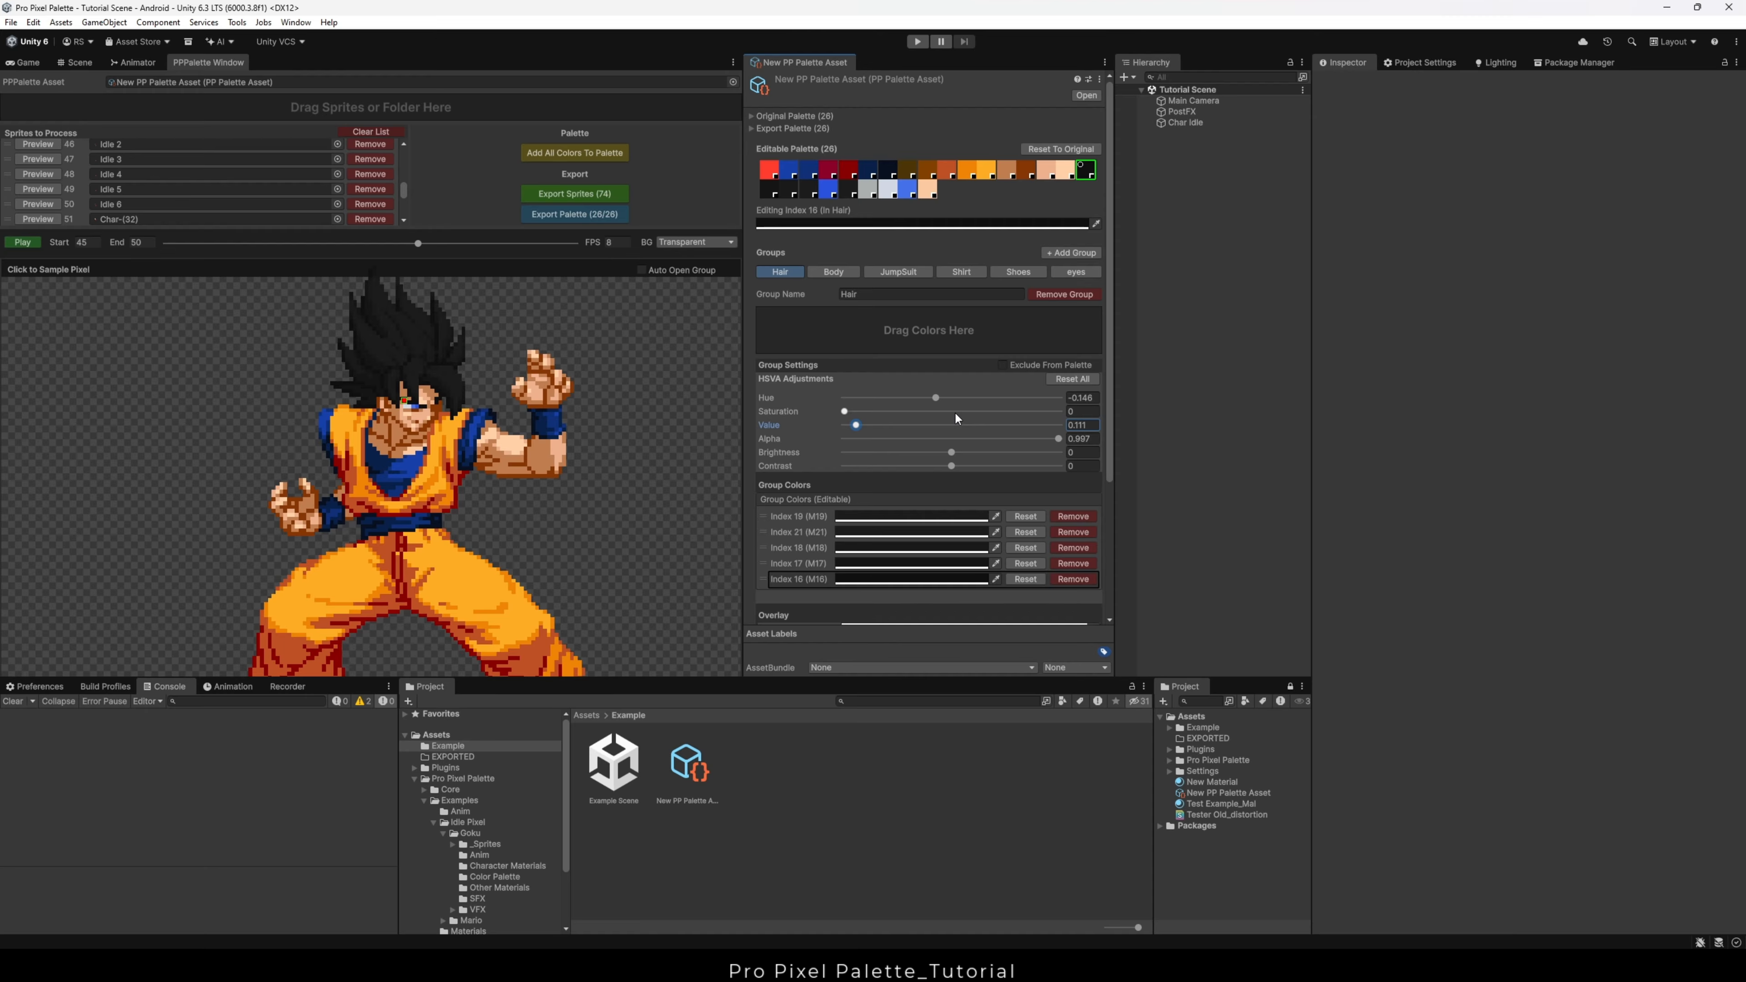
left_click(1073, 379)
Step: Save the current palette as a preset named Original
scroll(948, 495, "down", 5)
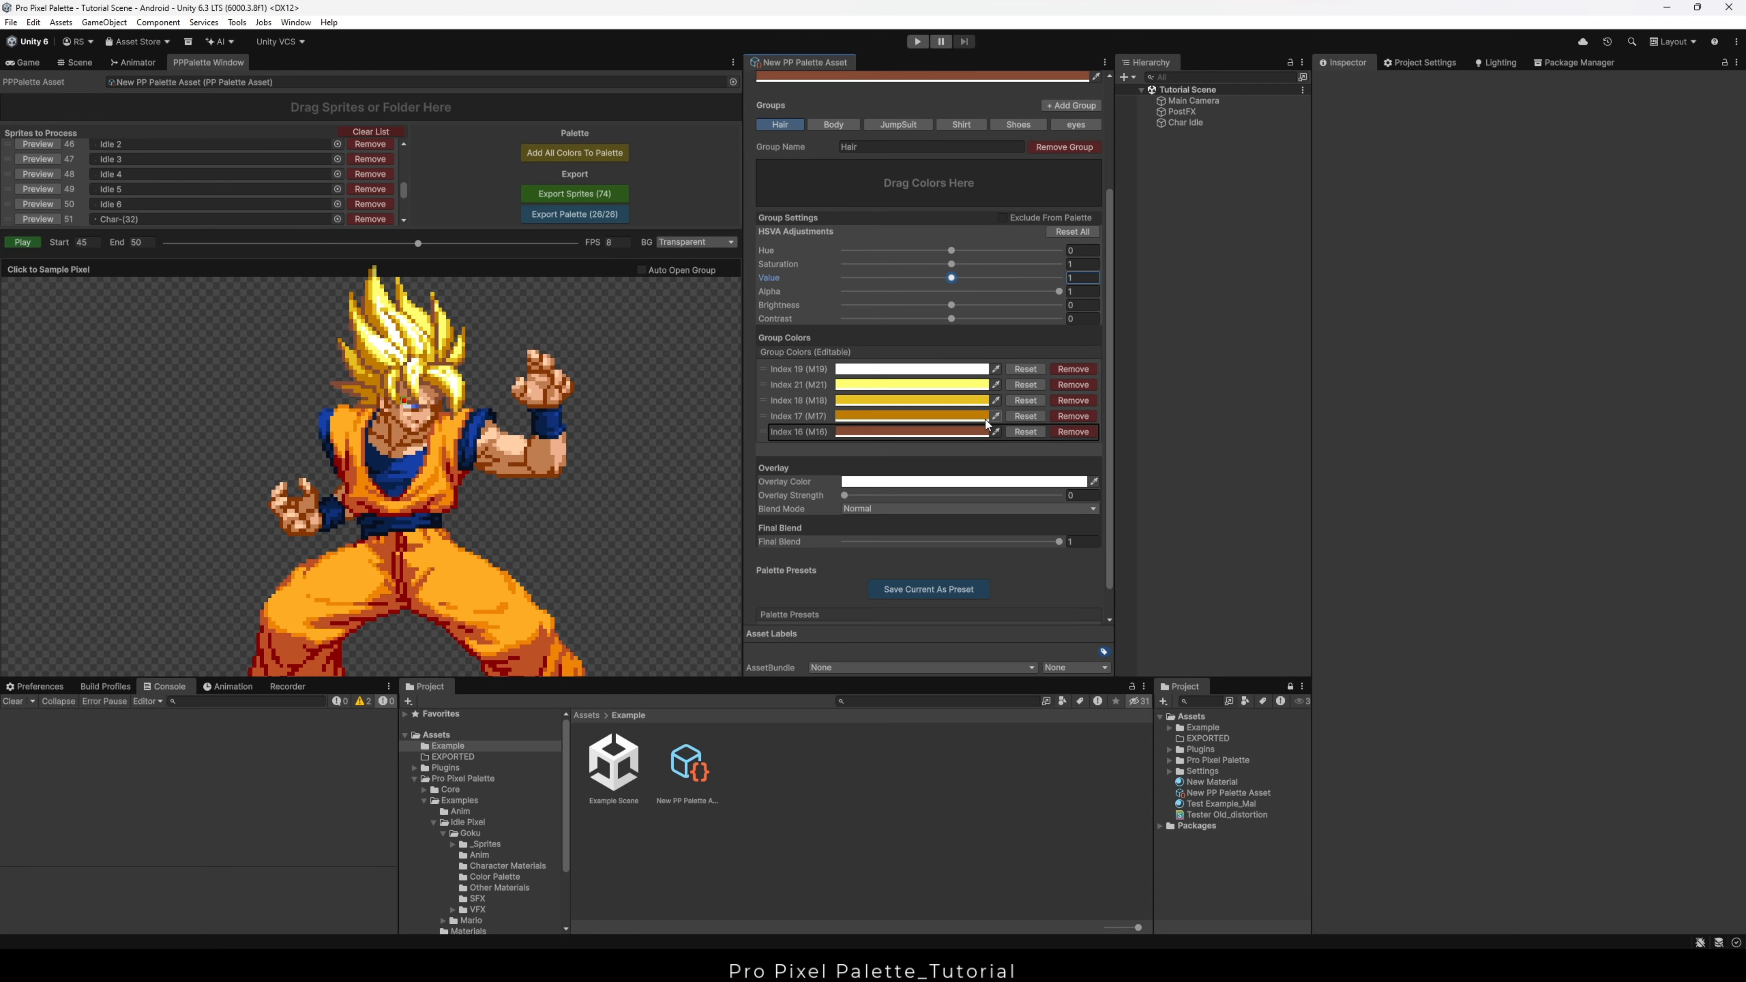
left_click(925, 556)
left_click(866, 596)
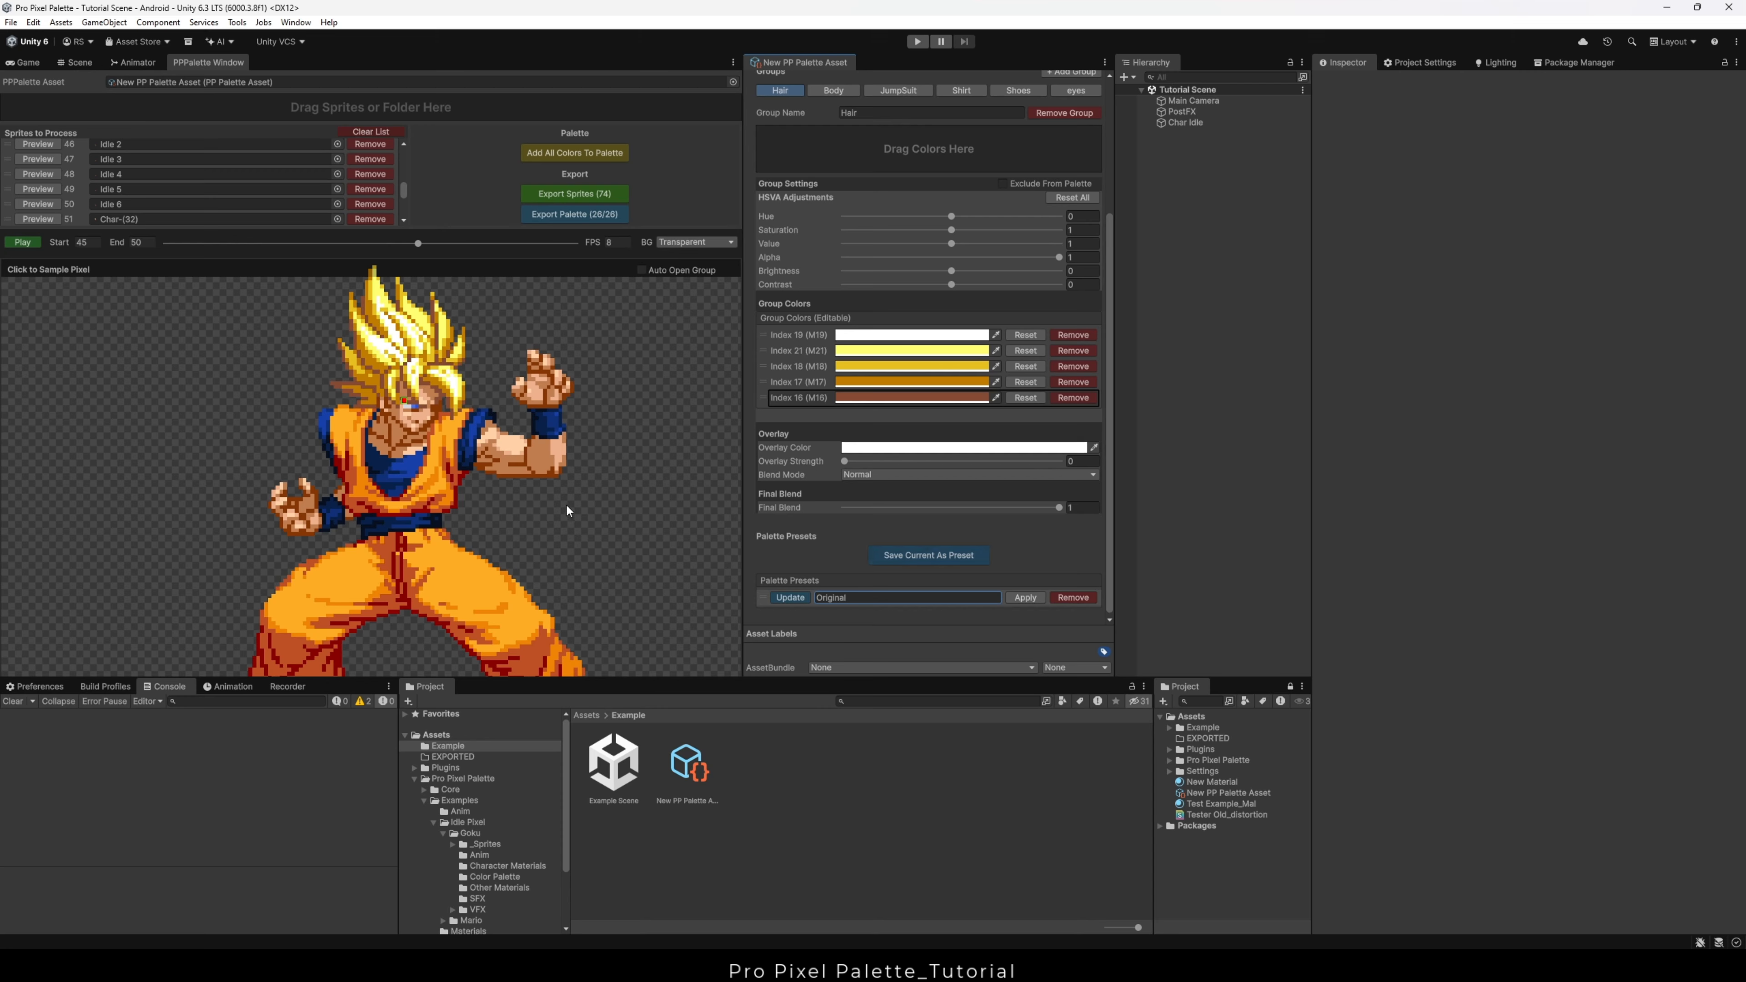
Step: Recolor the Hair group teal with hue 0.337, saturation 1.4, brightness -0.327 and contrast 0.4
middle_click_drag(397, 431, 410, 569)
scroll(410, 570, "up", 3)
left_click_drag(952, 216, 987, 222)
left_click_drag(951, 229, 994, 231)
left_click_drag(952, 285, 916, 271)
middle_click_drag(473, 475, 468, 388)
left_click(539, 417)
middle_click_drag(455, 500, 458, 535)
Step: Try a dark blue for Hair color index 16 and a purple for index 17, and reset both colors
left_click(937, 399)
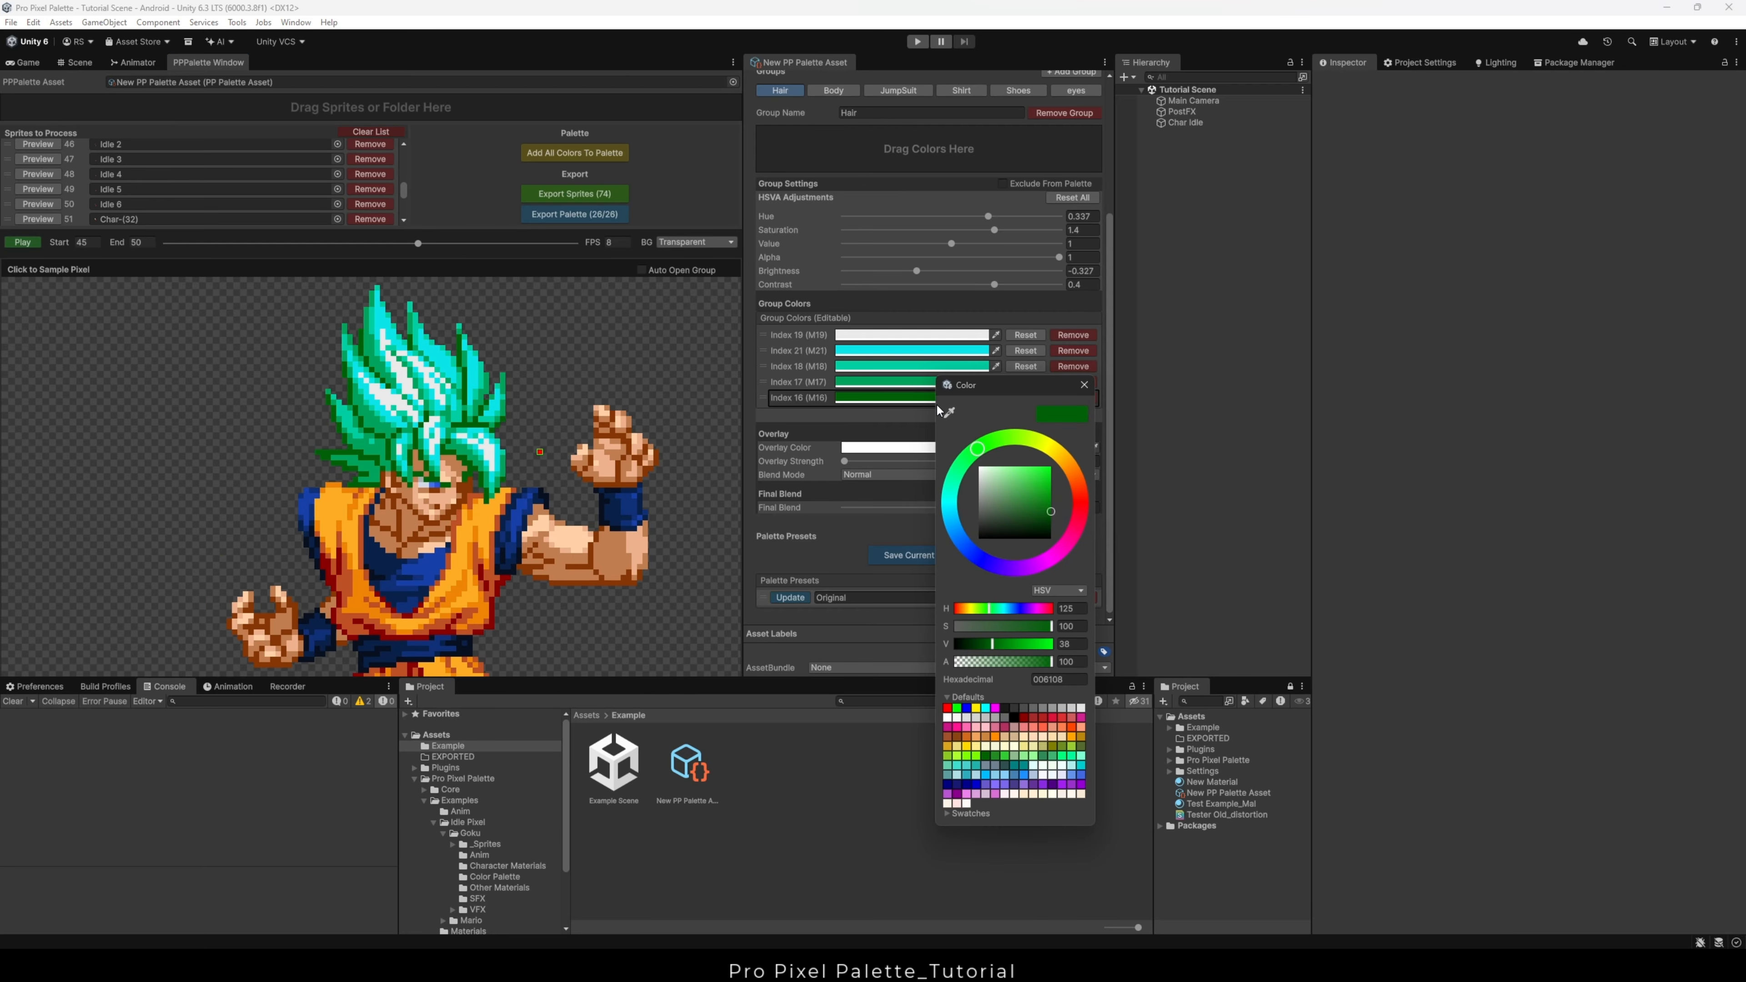
left_click_drag(952, 483, 1037, 416)
left_click(869, 385)
left_click_drag(886, 465, 886, 511)
left_click(1017, 372)
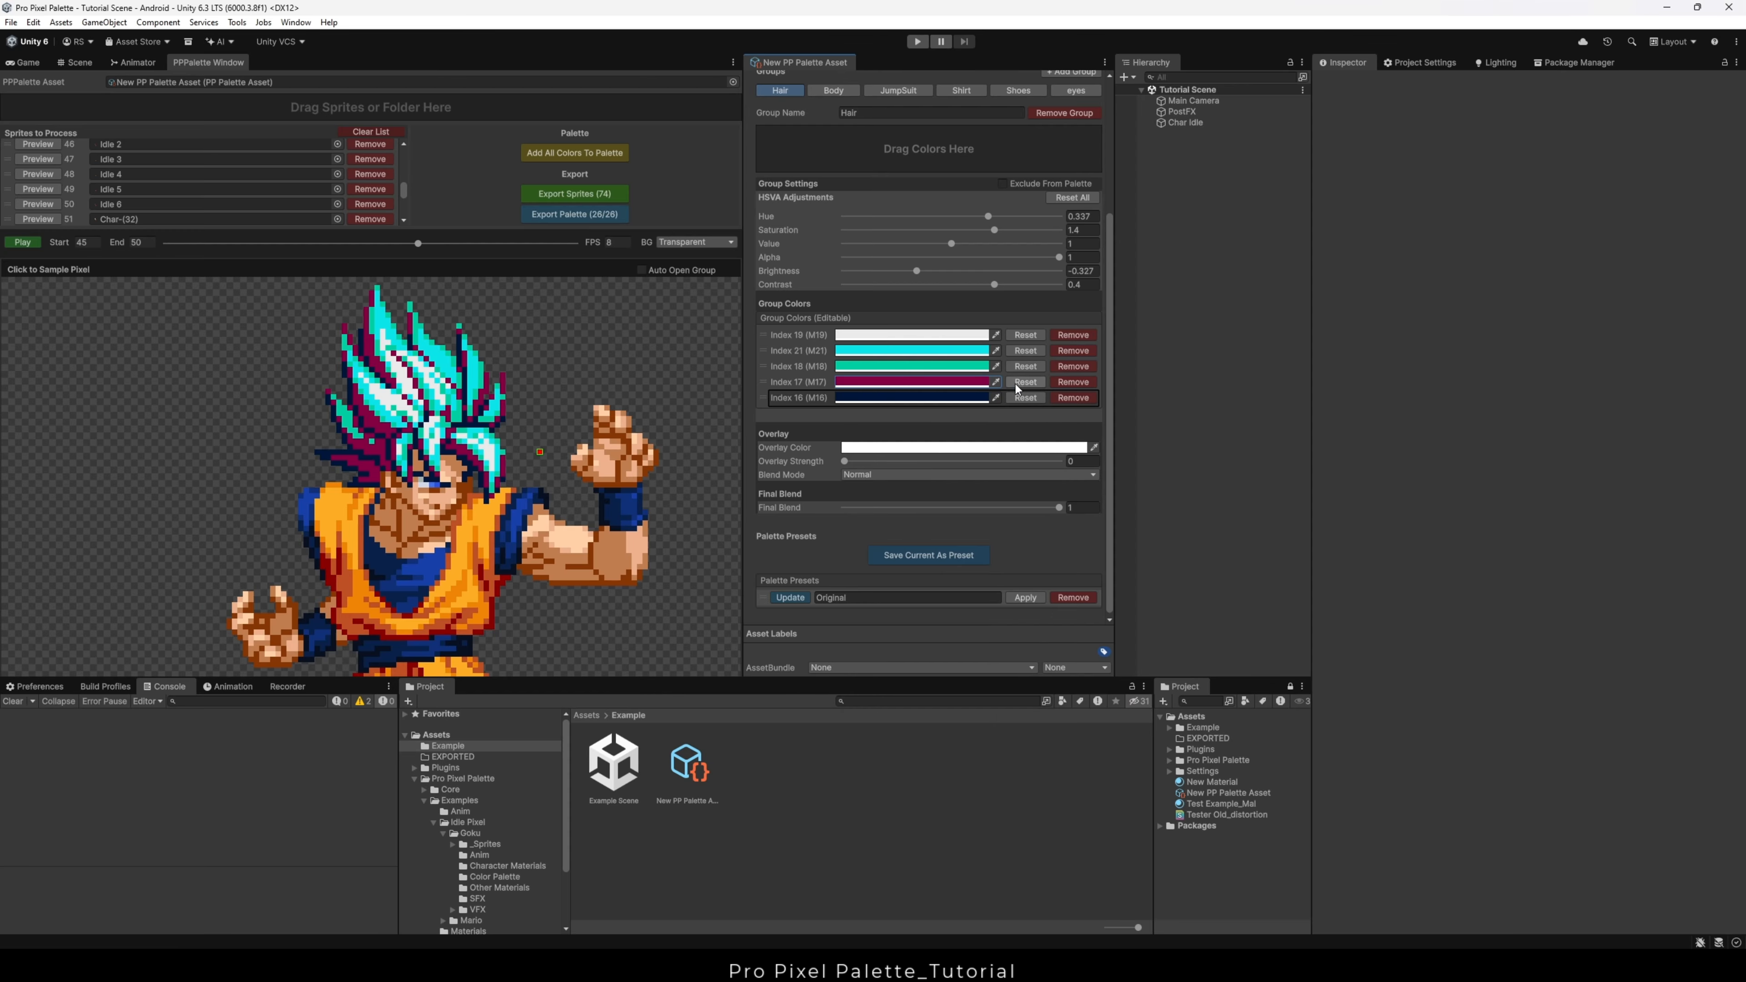
left_click(1025, 381)
left_click(1025, 398)
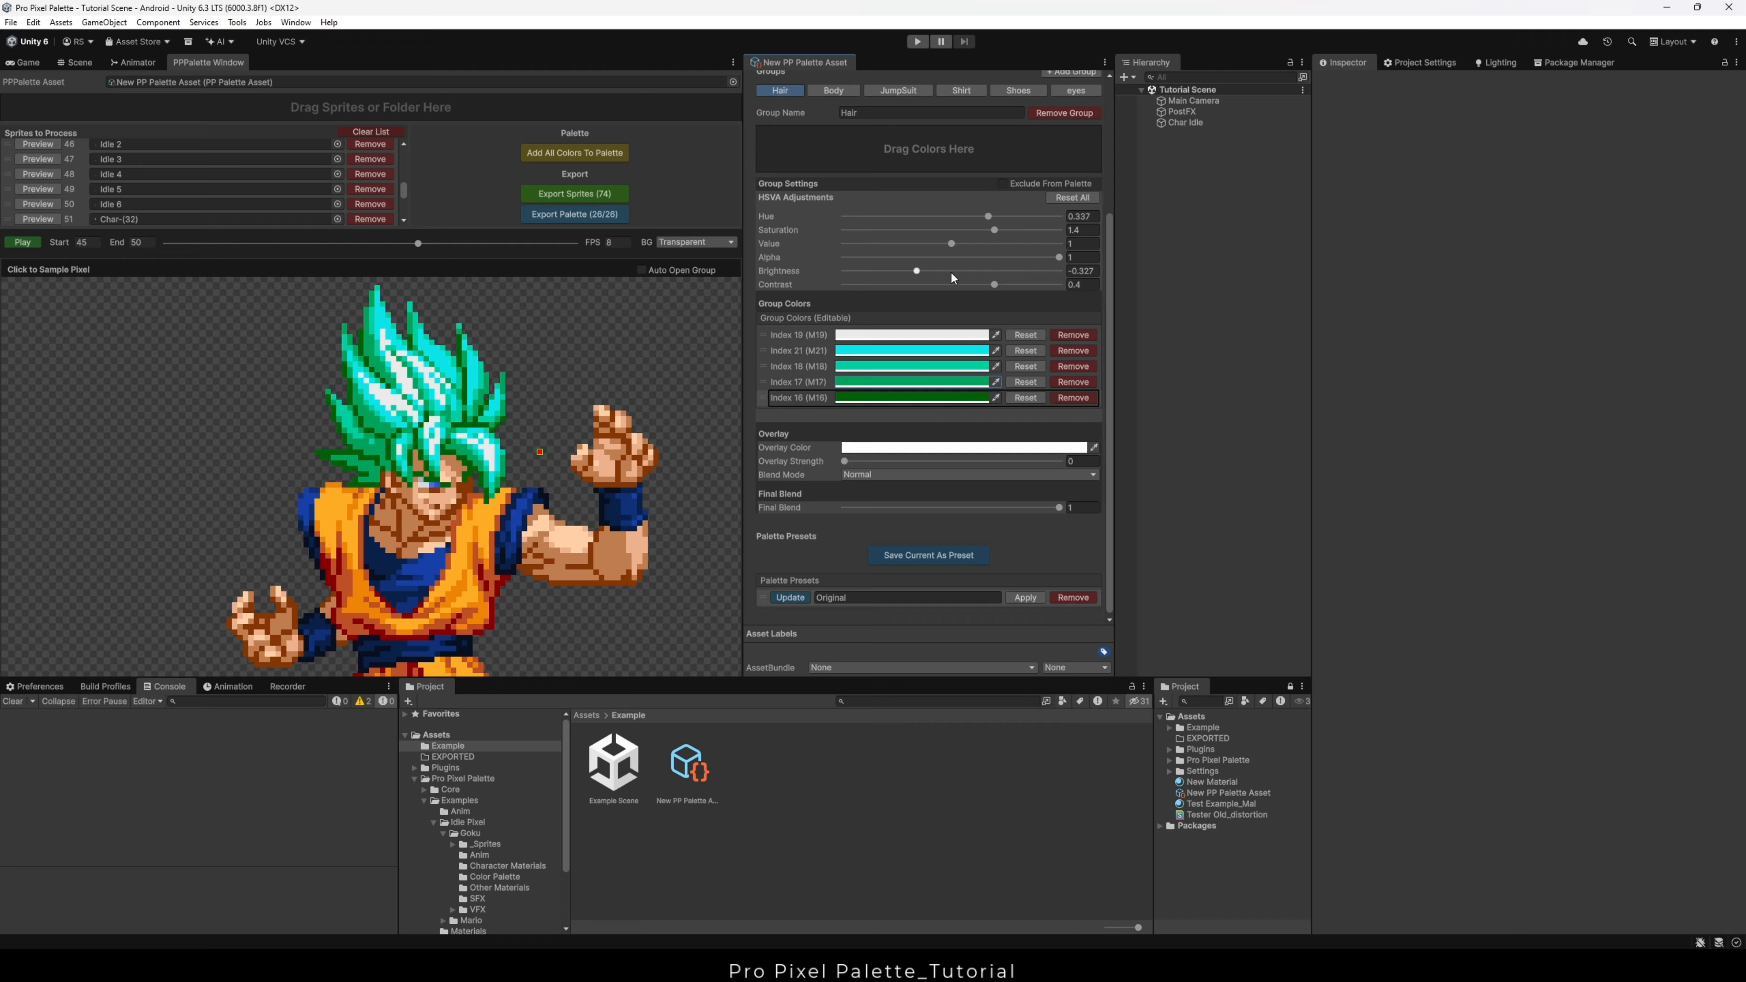
Step: Recolor the JumpSuit purple, the Shirt red, the Shoes green and the eyes with hue 0.308, and save the palette as a preset
scroll(478, 508, "down", 2)
left_click(899, 91)
left_click_drag(951, 231, 843, 245)
left_click(962, 105)
left_click(1018, 105)
scroll(474, 482, "down", 1)
left_click(1076, 104)
left_click(944, 557)
Step: Starting from the Original preset, set the Hair group's saturation to 0 and darken the Body group's skin to brown
left_click(1025, 597)
left_click(782, 105)
left_click(834, 105)
mouse_move(951, 245)
left_mouse_down()
mouse_move(968, 247)
mouse_move(925, 246)
left_mouse_up()
left_click_drag(952, 300, 1002, 300)
Step: Recolor the JumpSuit group black using saturation 0 and a very low value, and turn the Shirt group white
left_click_drag(951, 286, 849, 260)
left_click(899, 105)
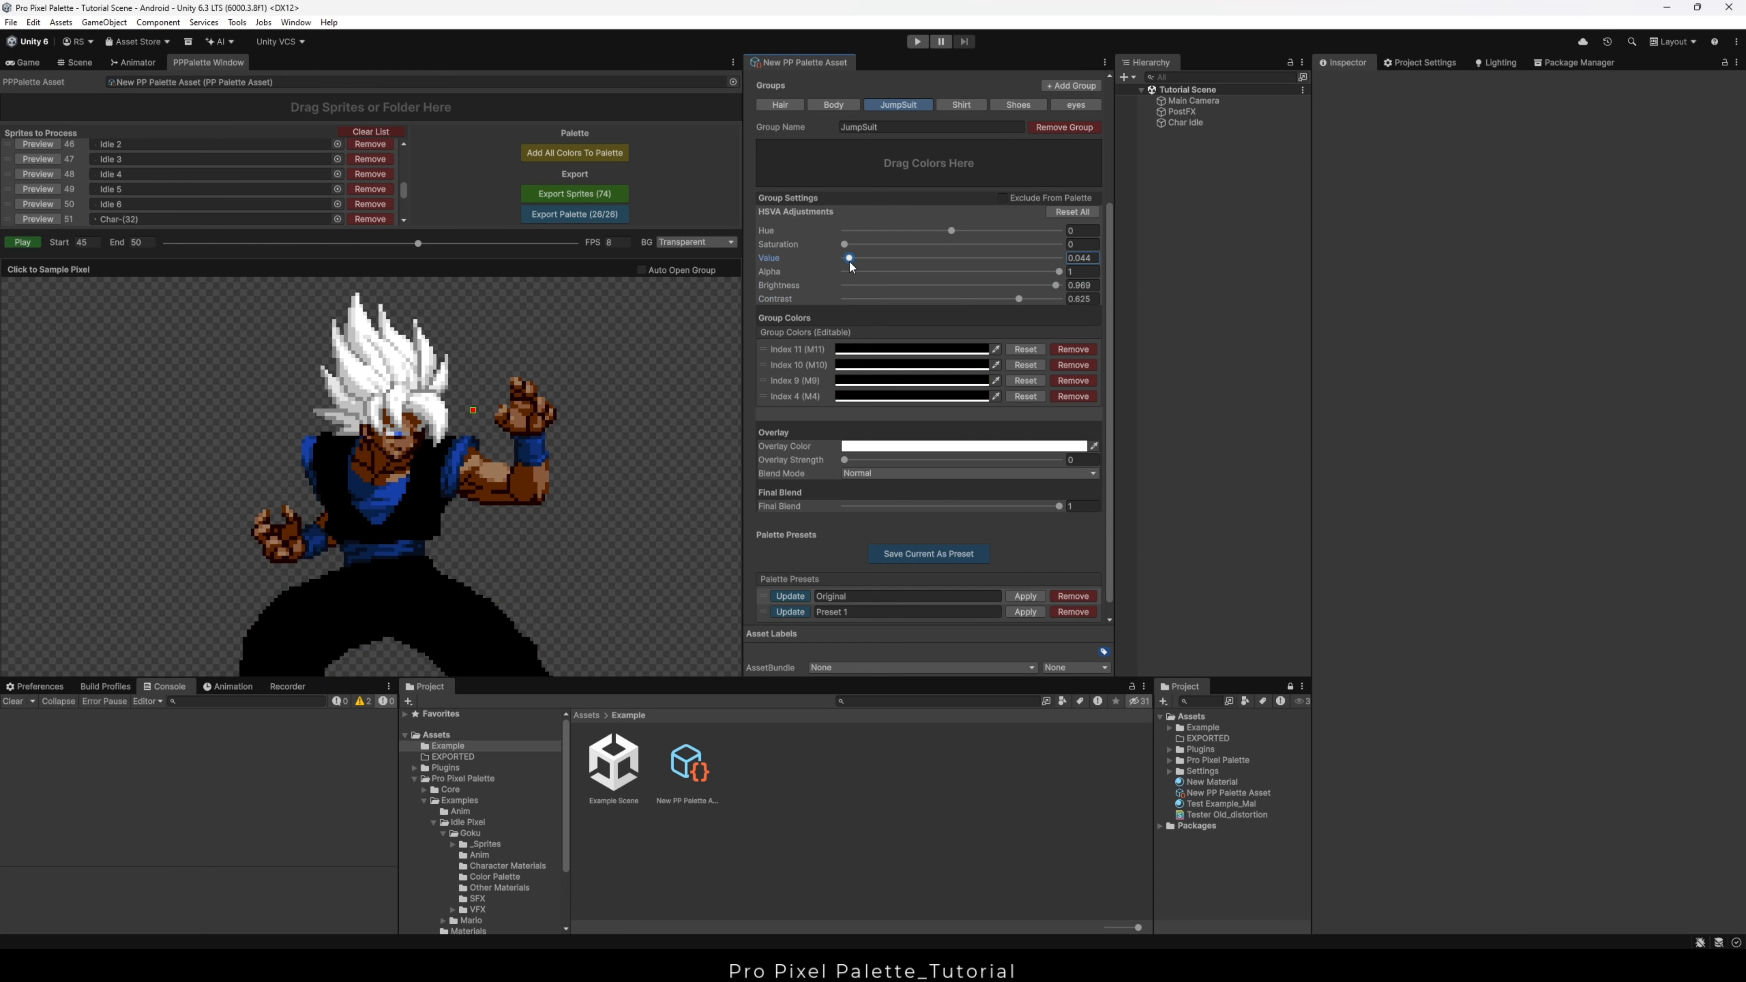
scroll(454, 447, "down", 1)
left_click(962, 105)
mouse_move(951, 244)
left_mouse_down()
mouse_move(842, 245)
mouse_move(1014, 259)
mouse_move(967, 231)
mouse_move(850, 245)
mouse_move(949, 245)
left_mouse_up()
Step: Recolor the Shoes group white and yellow and the eyes group in black and grey shades, and save the palette as another preset
scroll(454, 481, "down", 1)
left_click(1018, 105)
scroll(441, 413, "up", 2)
left_click(1076, 105)
scroll(454, 447, "down", 2)
Step: Play the idle animation preview and compare Preset 1 with Preset 2 on the sprite
left_click(23, 242)
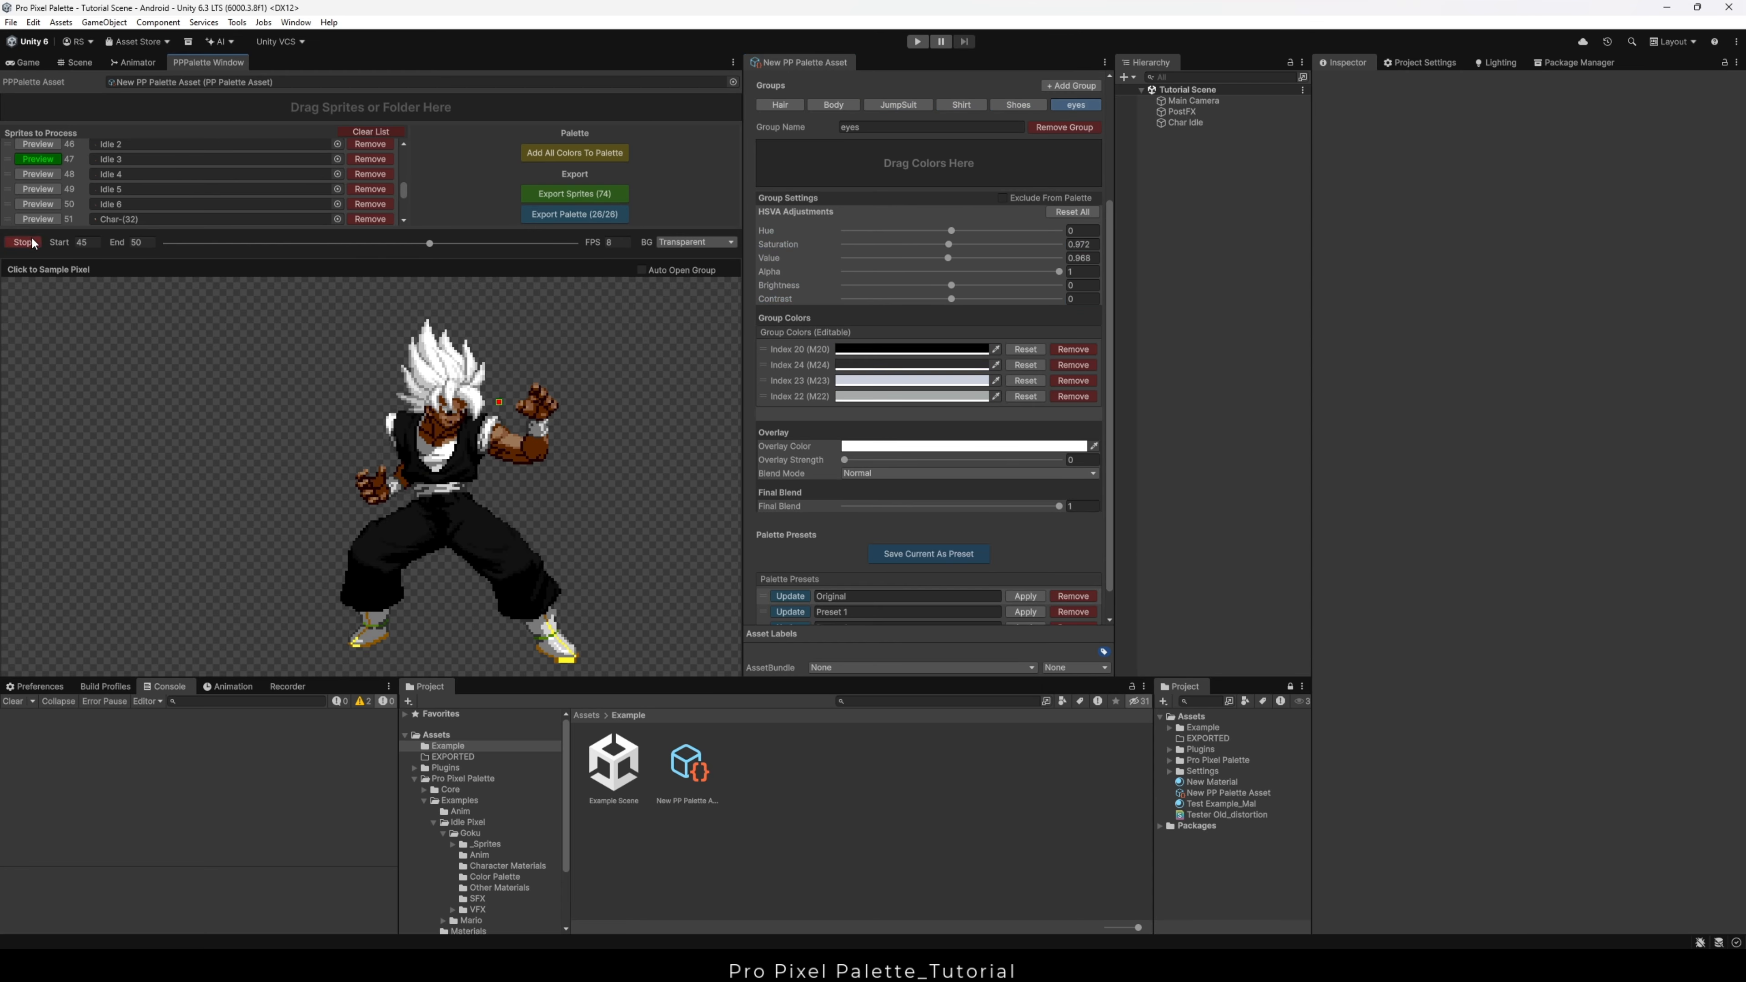
scroll(834, 527, "down", 1)
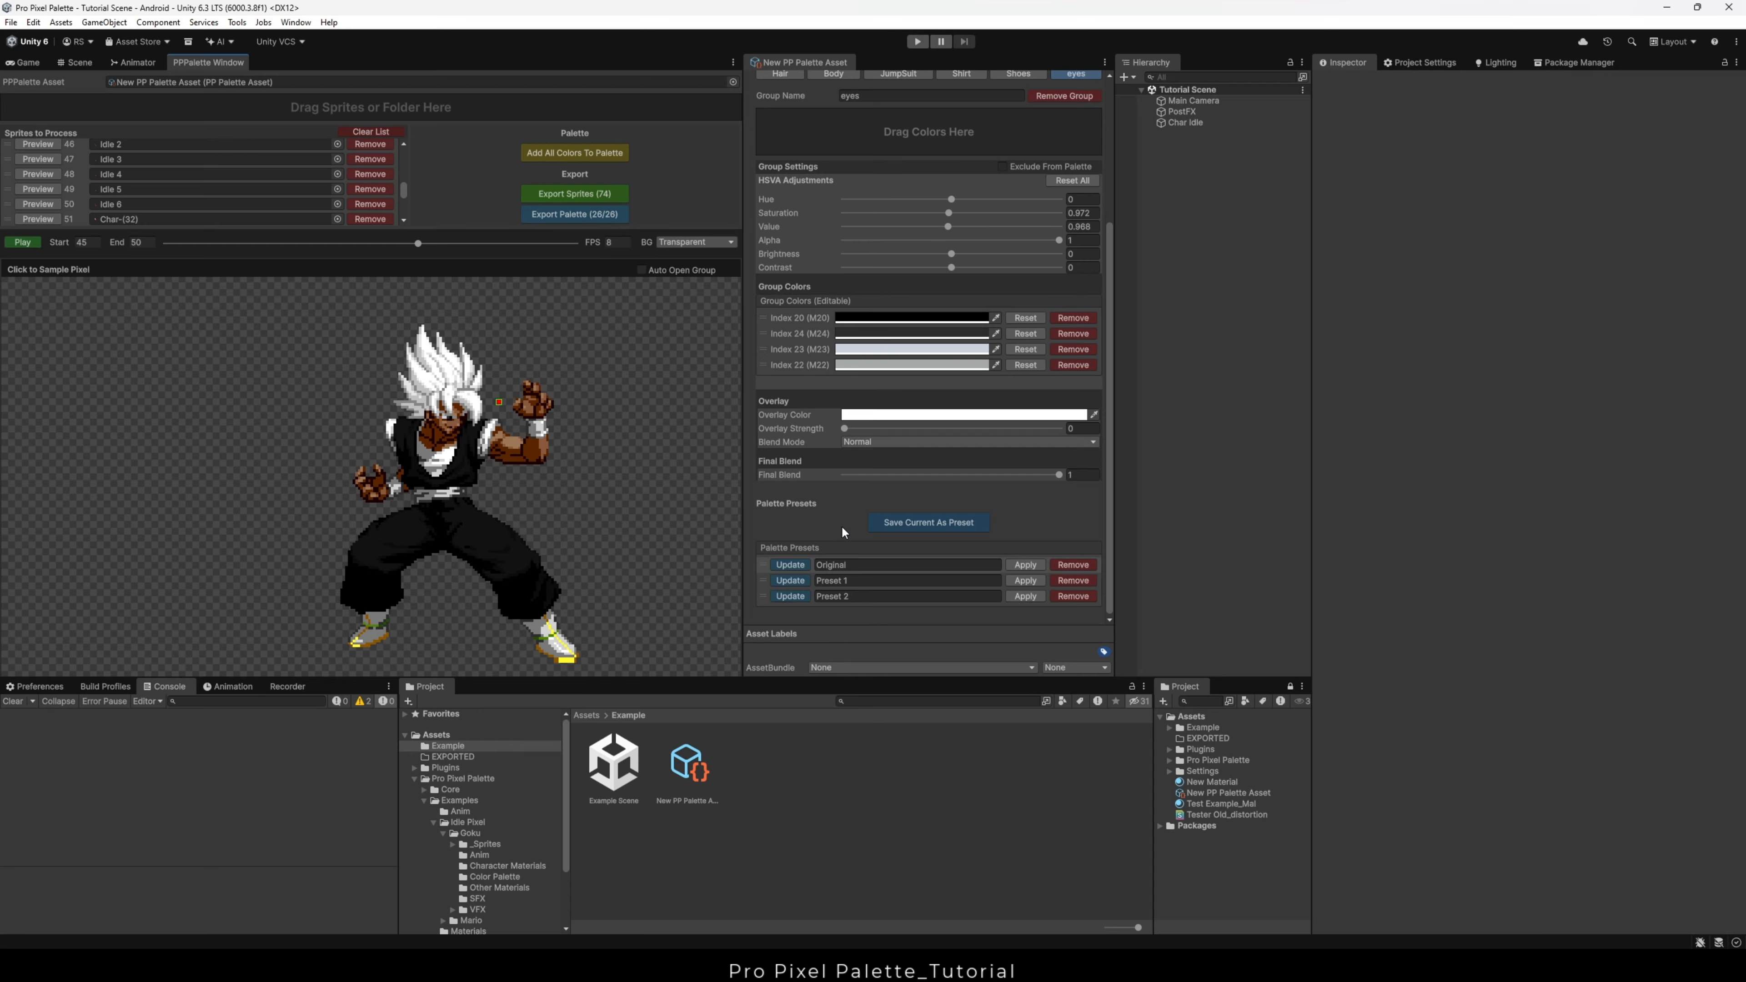
left_click(1025, 596)
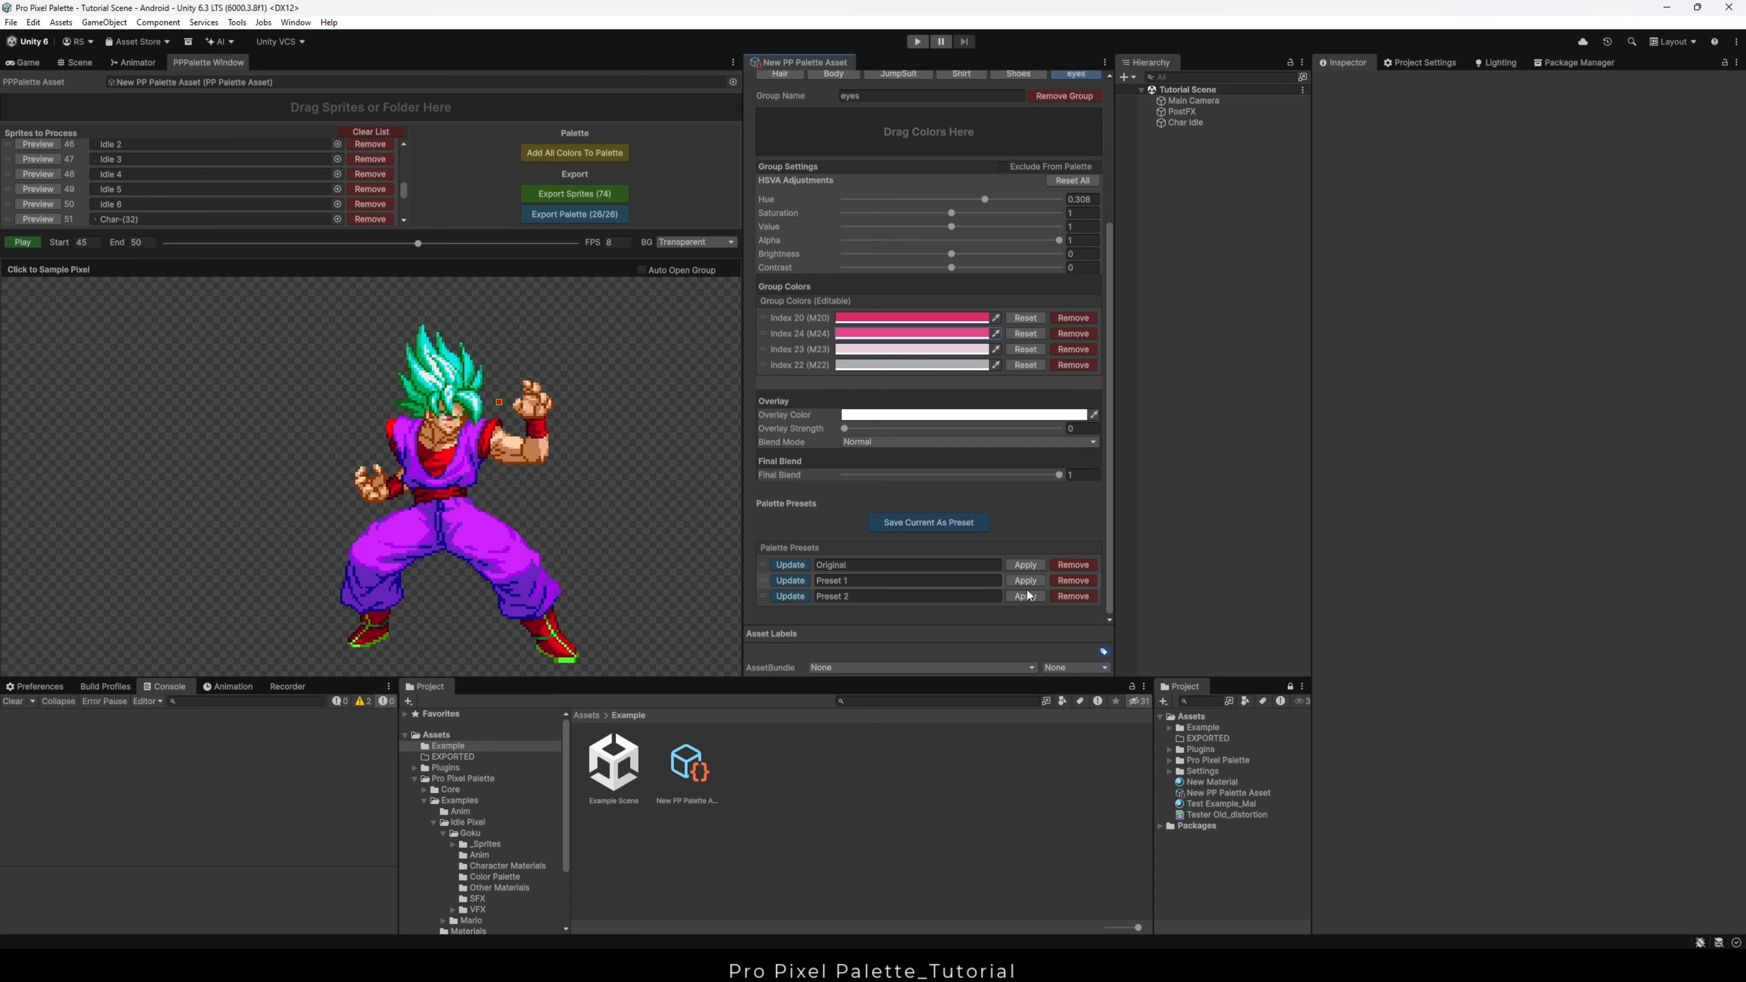
left_click(1026, 596)
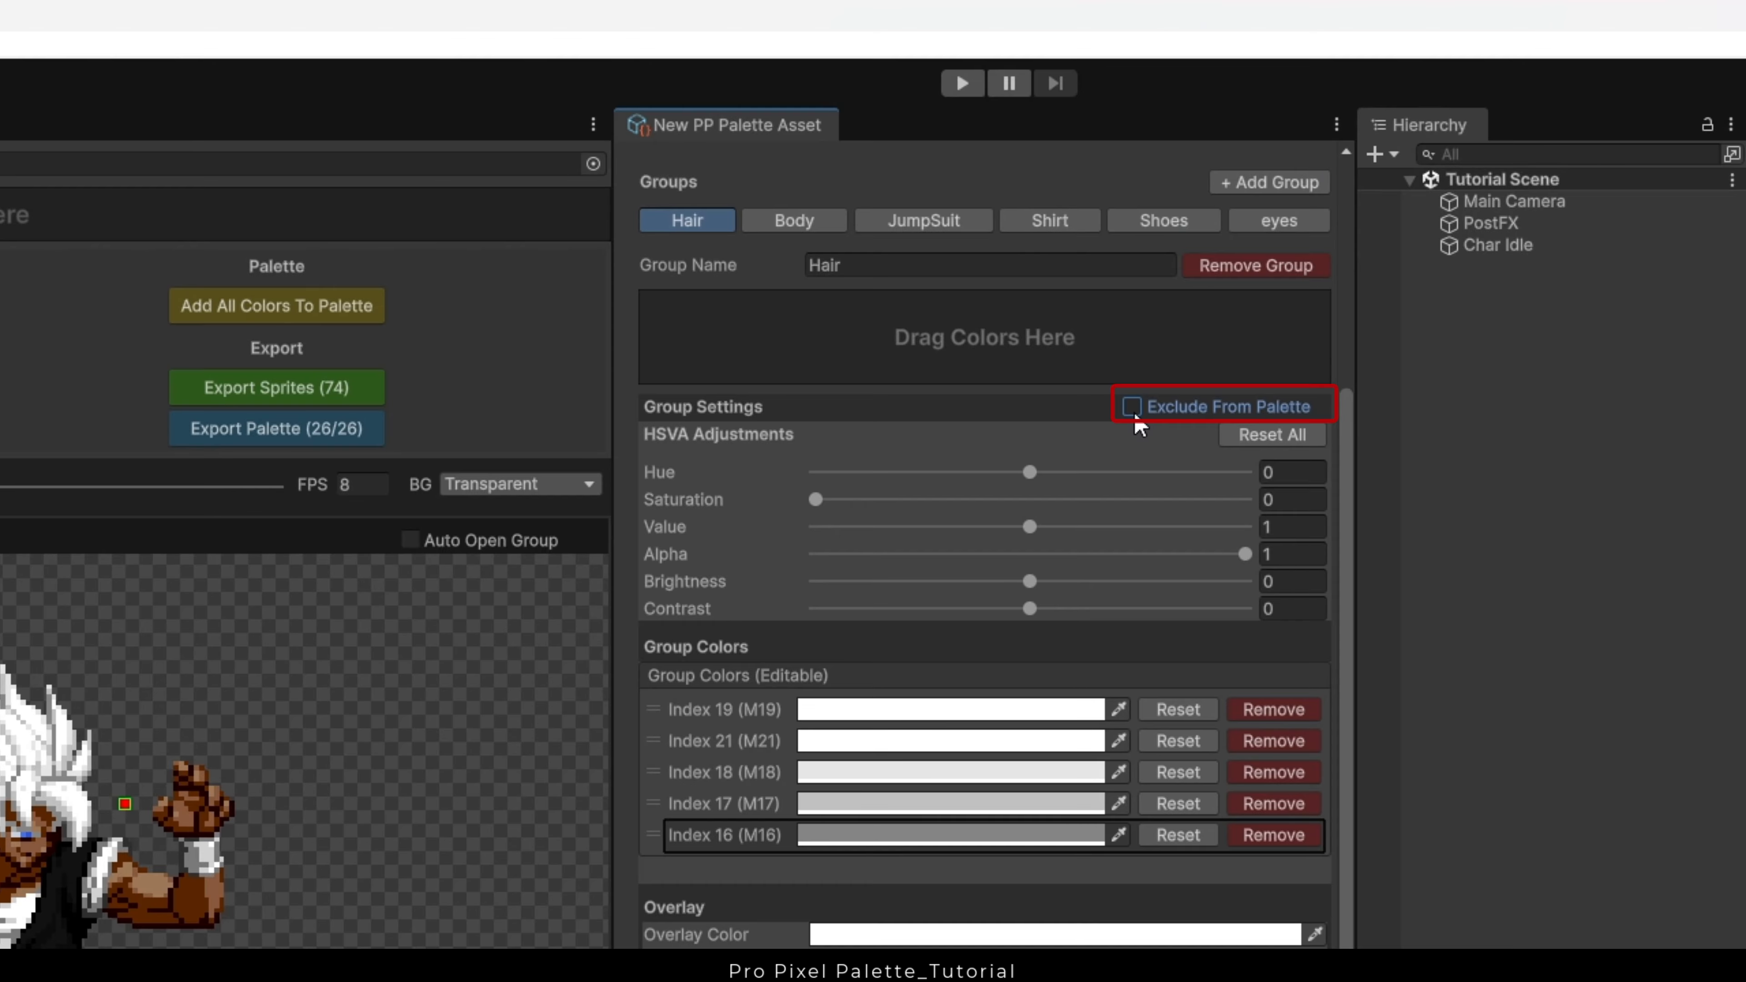
Step: Exclude the Hair group from the palette, examine the Export Palette's colors, and include the group again
left_click(1133, 407)
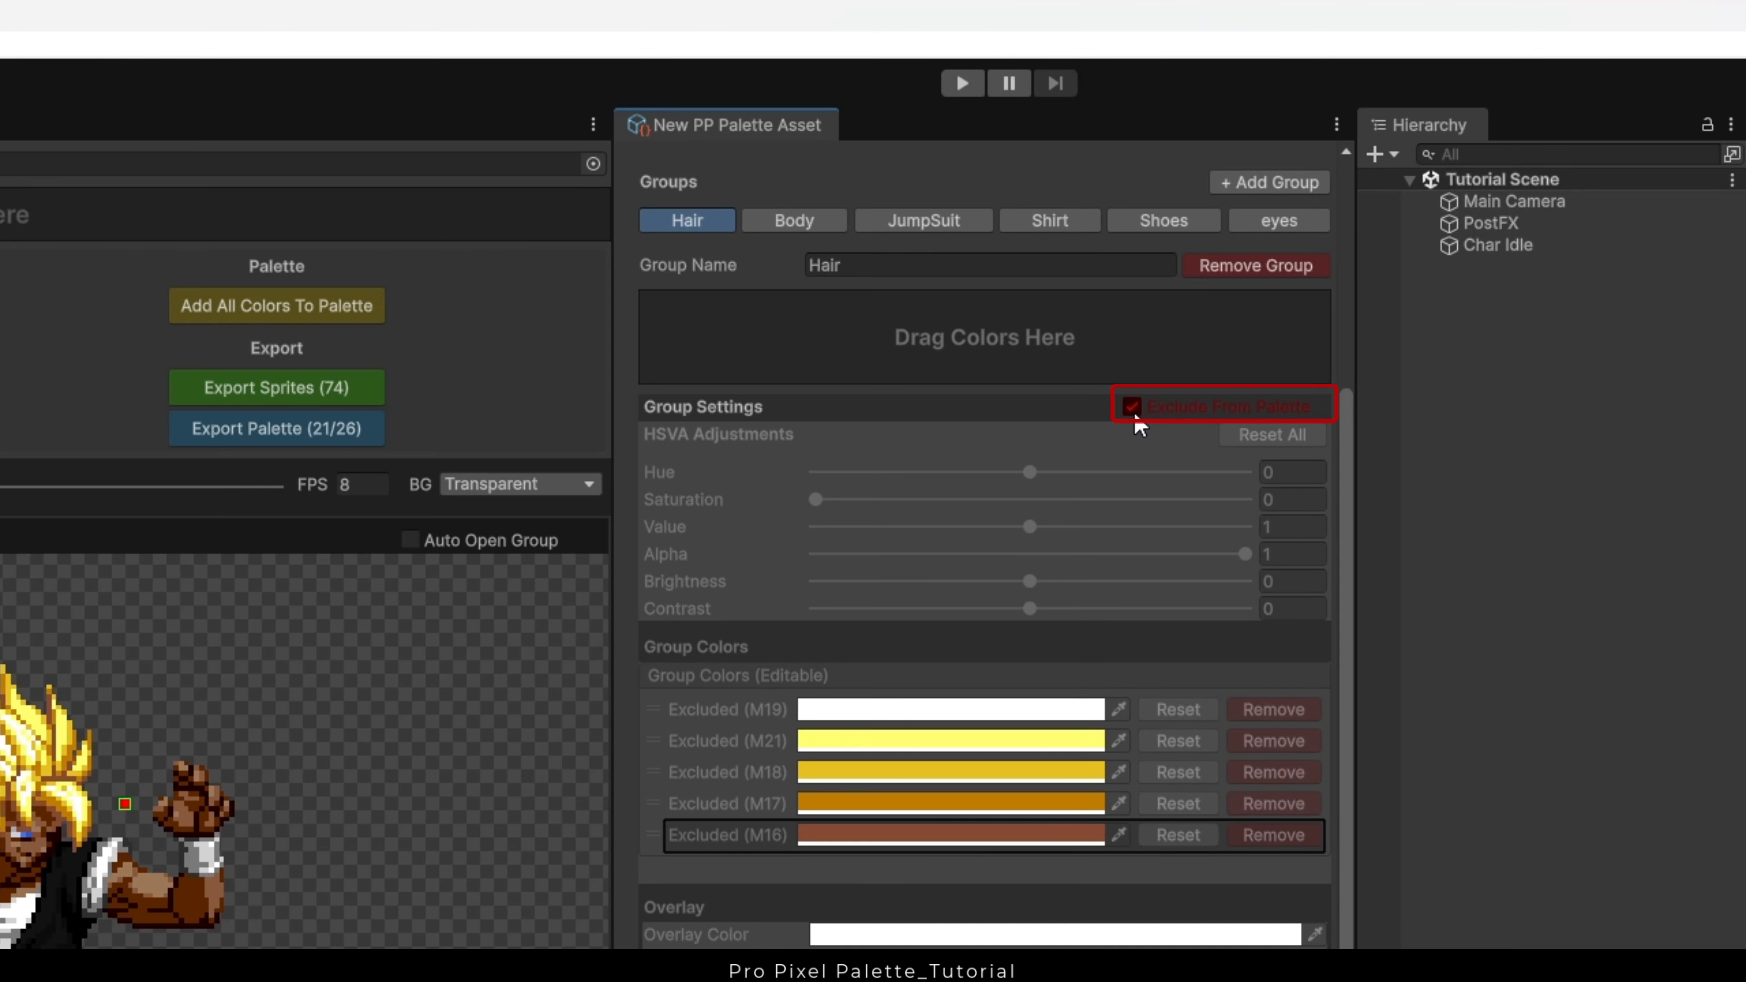
left_click(1134, 412)
left_click(1134, 412)
scroll(1134, 410, "up", 10)
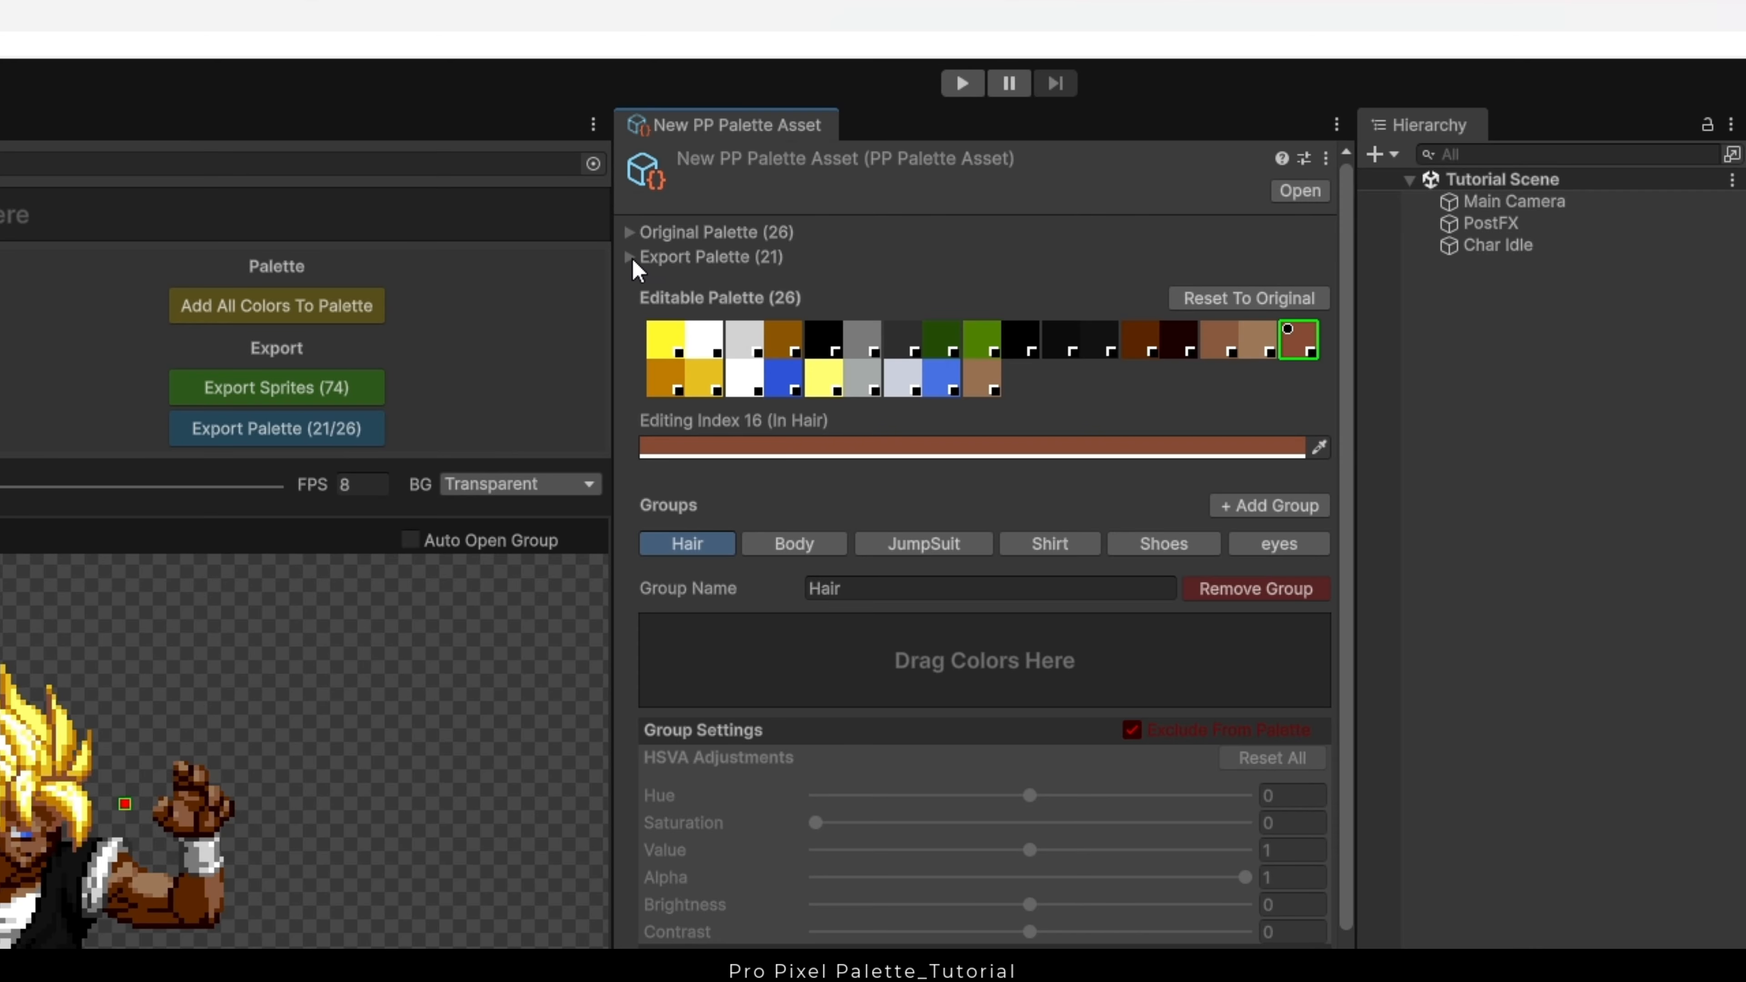
left_click(631, 256)
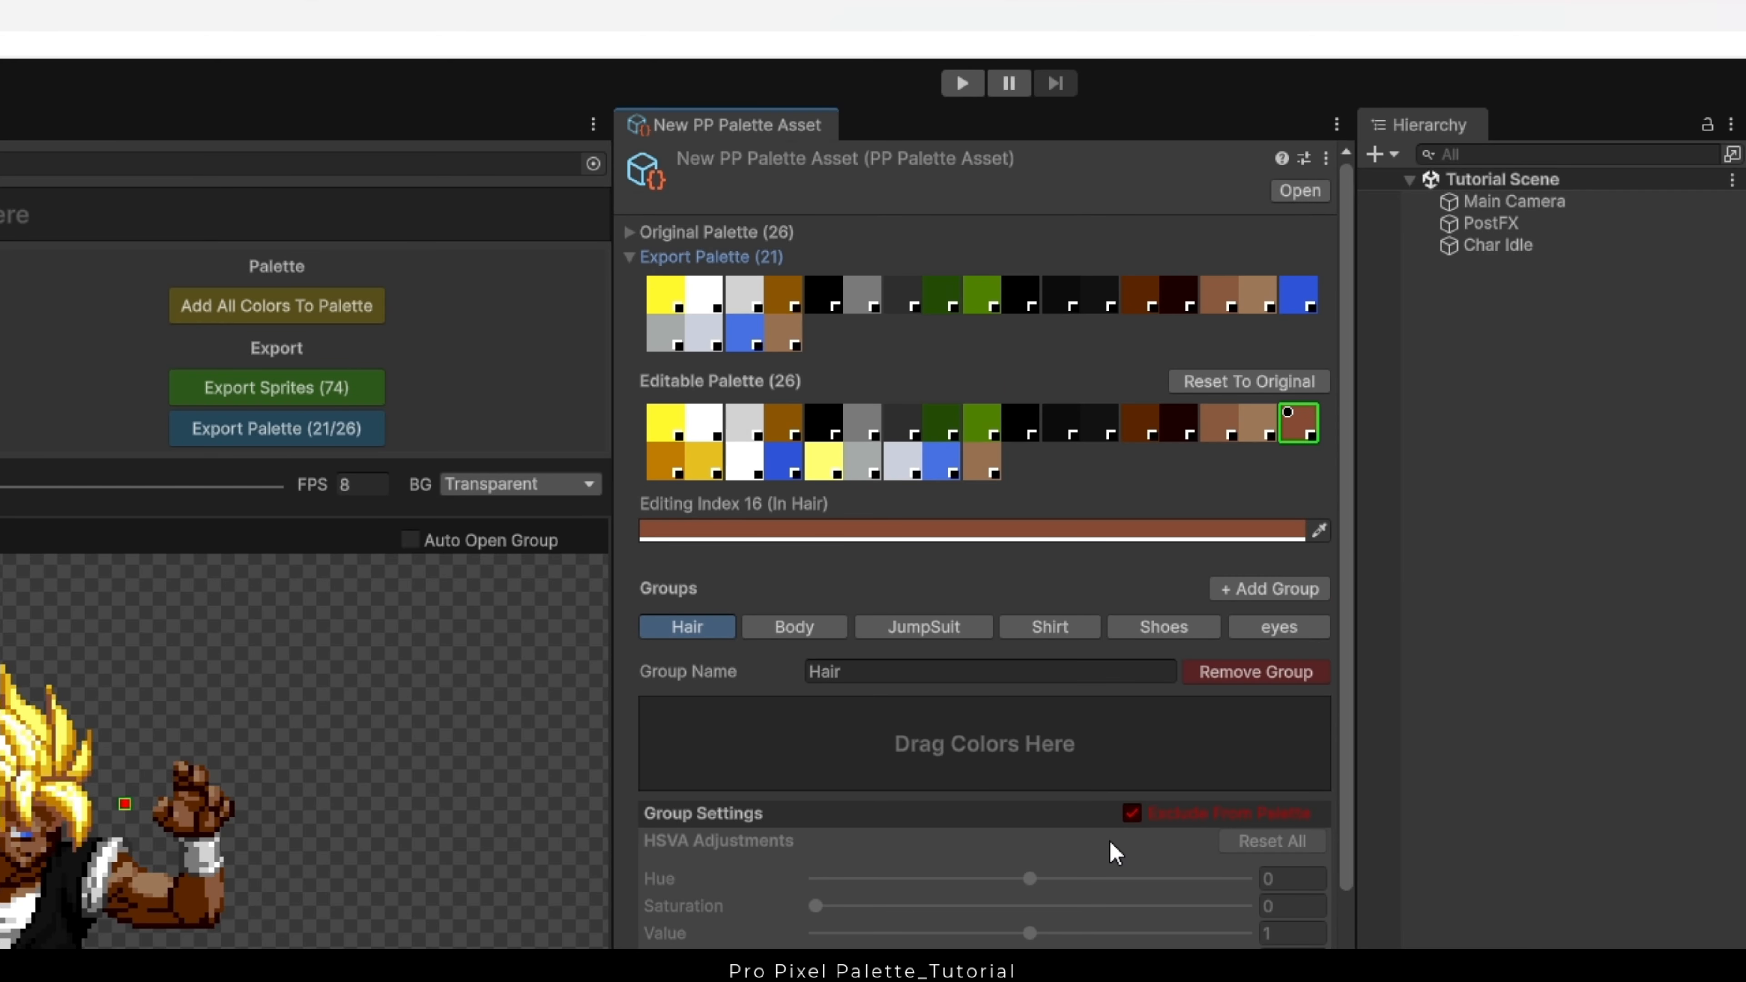
left_click(1133, 814)
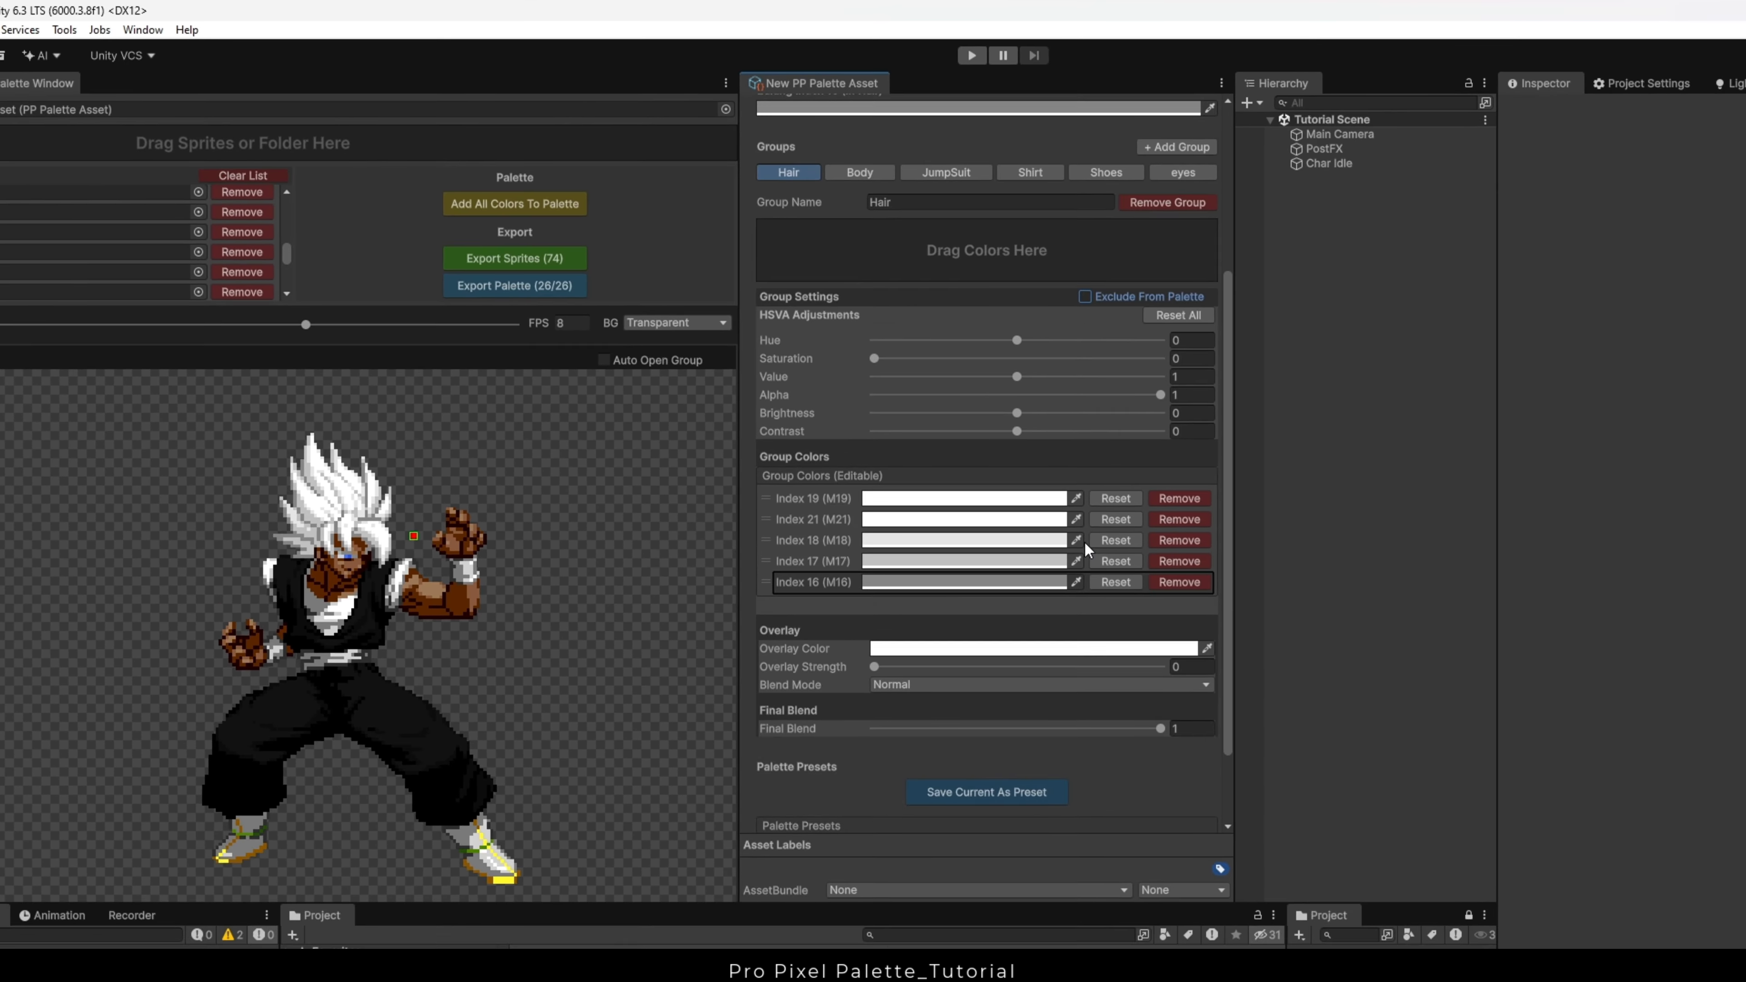
scroll(1131, 817, "down", 3)
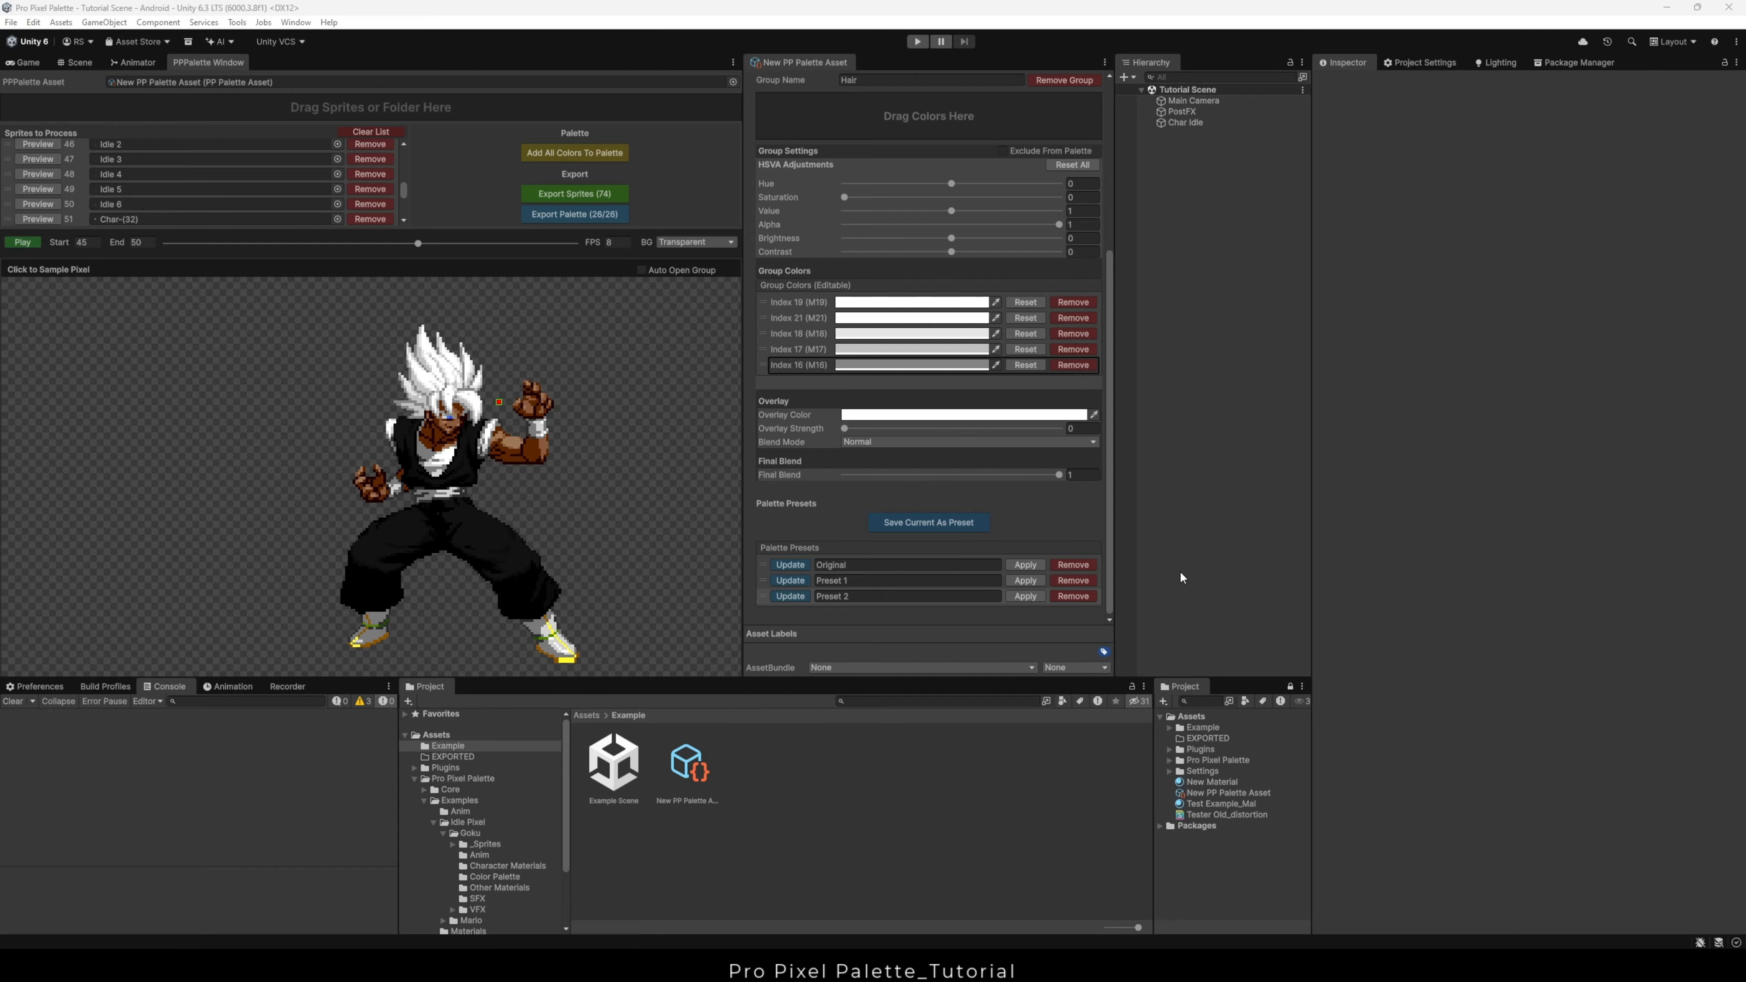
Step: Show Char Idle in the Scene view and examine the import settings of its Idle 1 sprite texture
left_click(1194, 125)
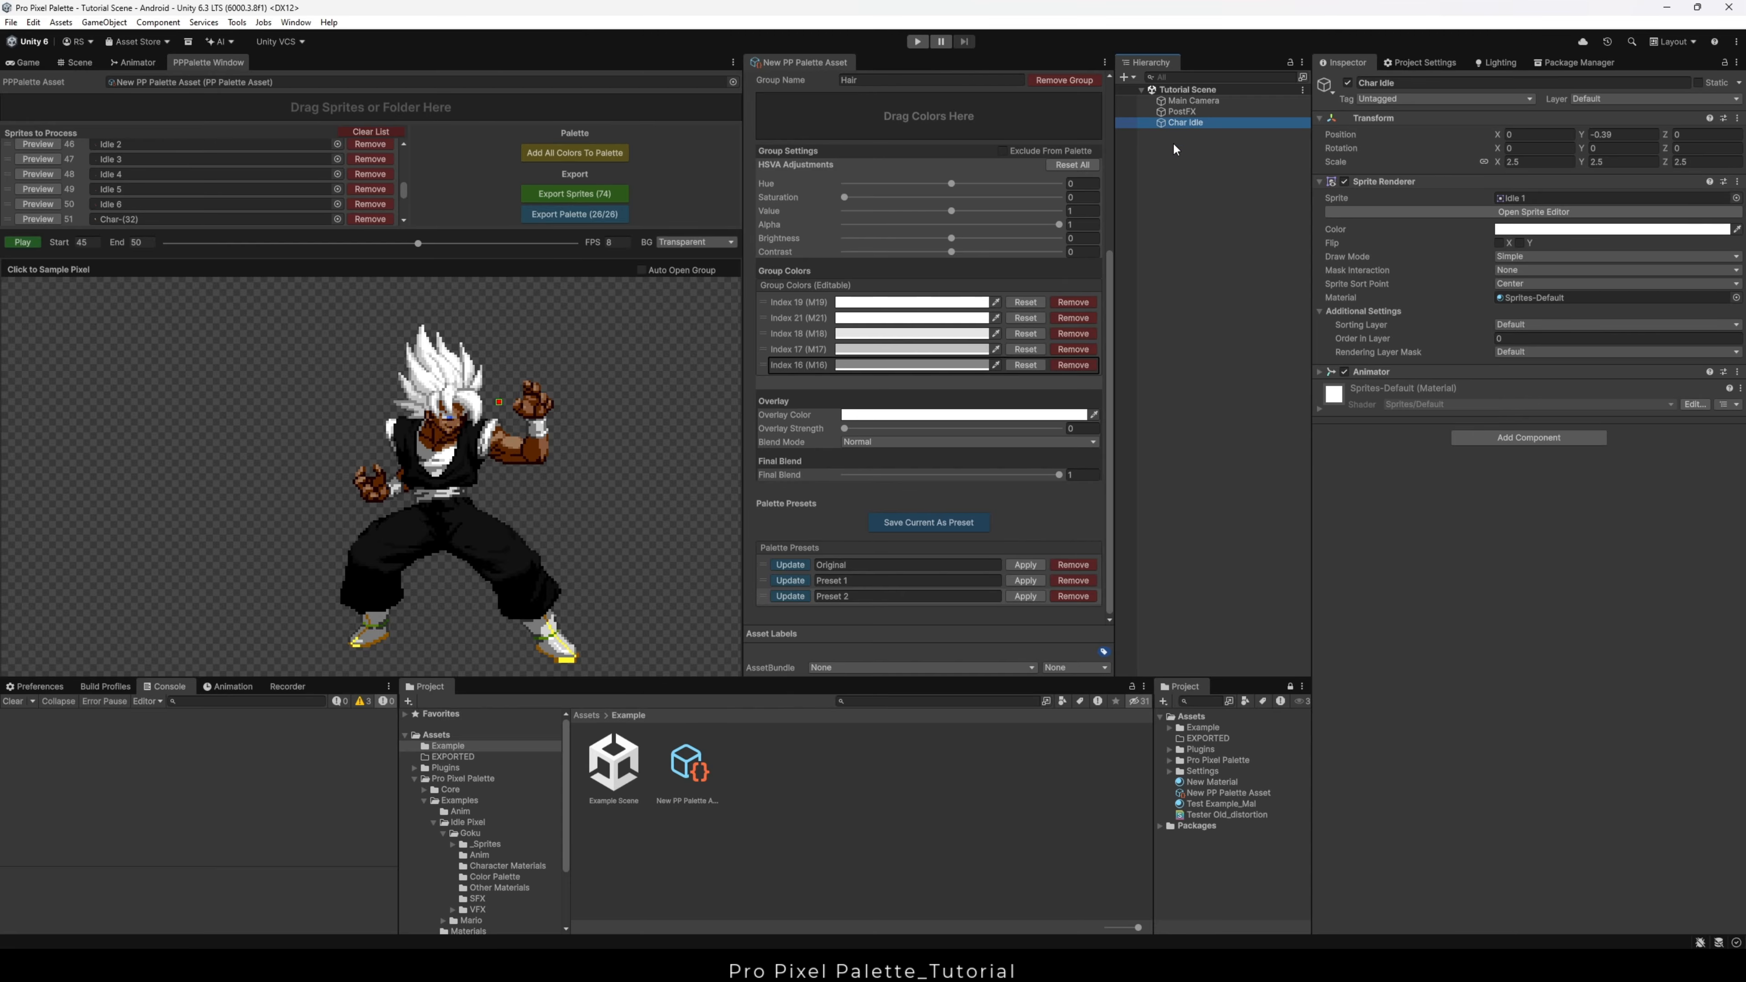
left_click(77, 63)
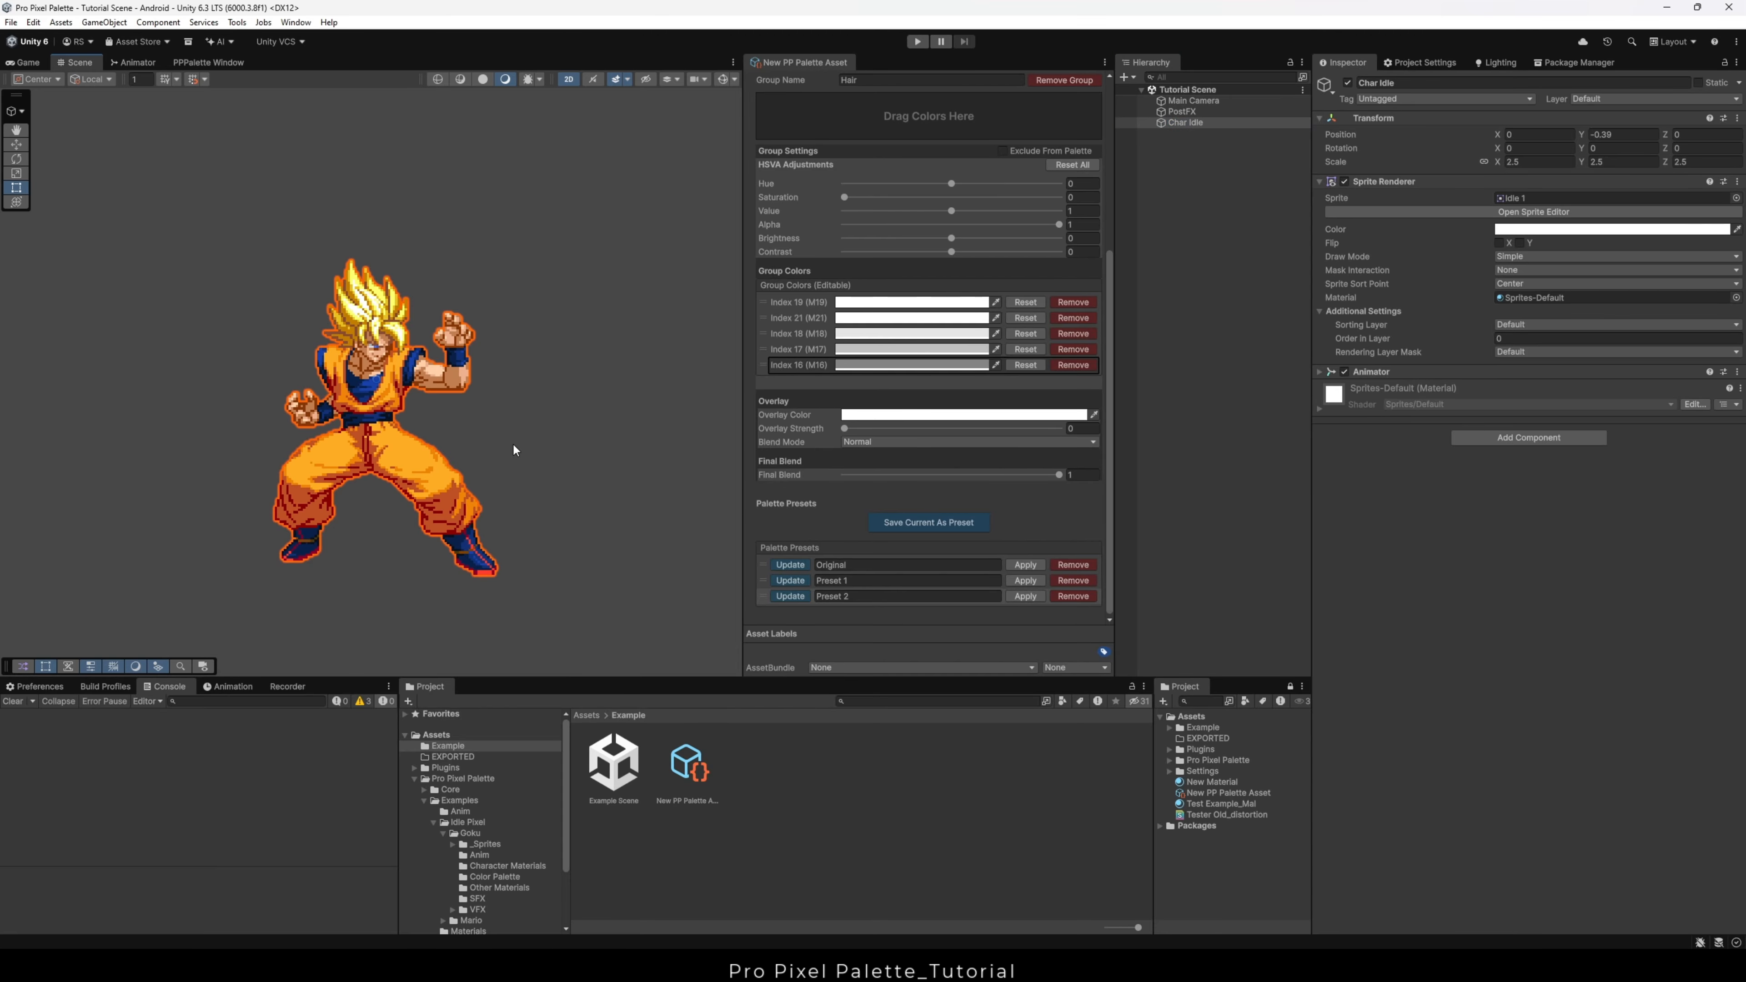
left_click(1512, 199)
left_click(697, 818)
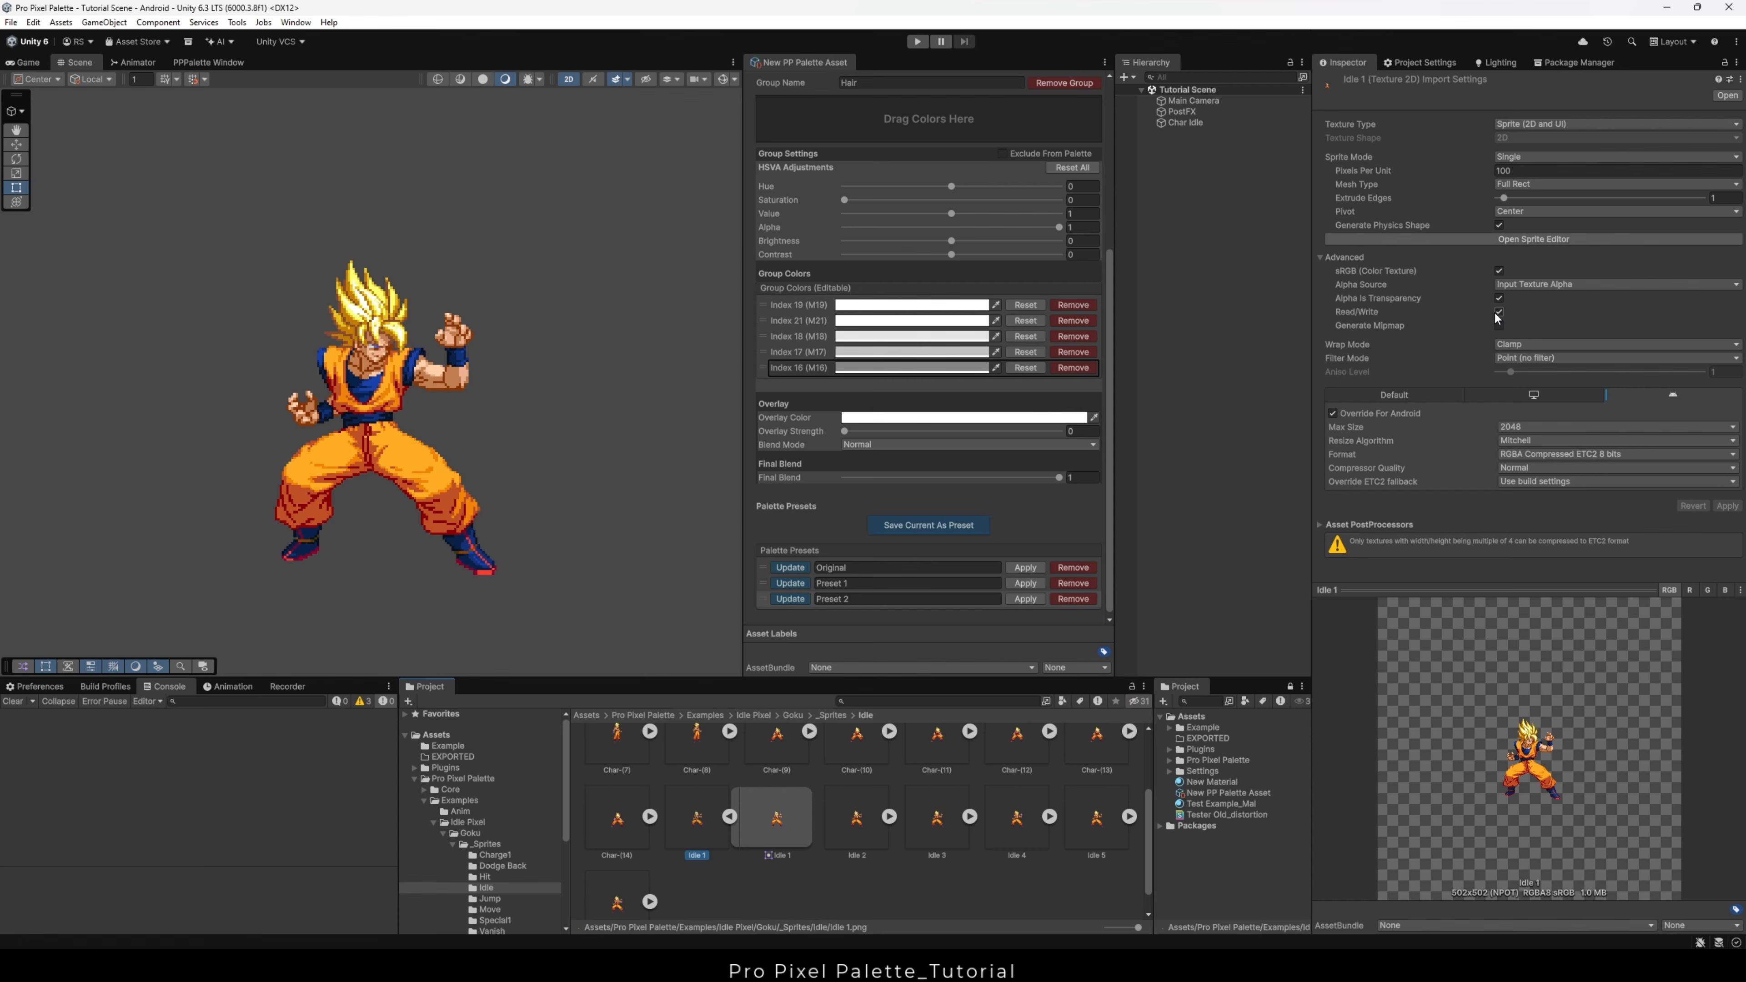
Step: Create a new material in the Example folder, keeping its default name
left_click(450, 748)
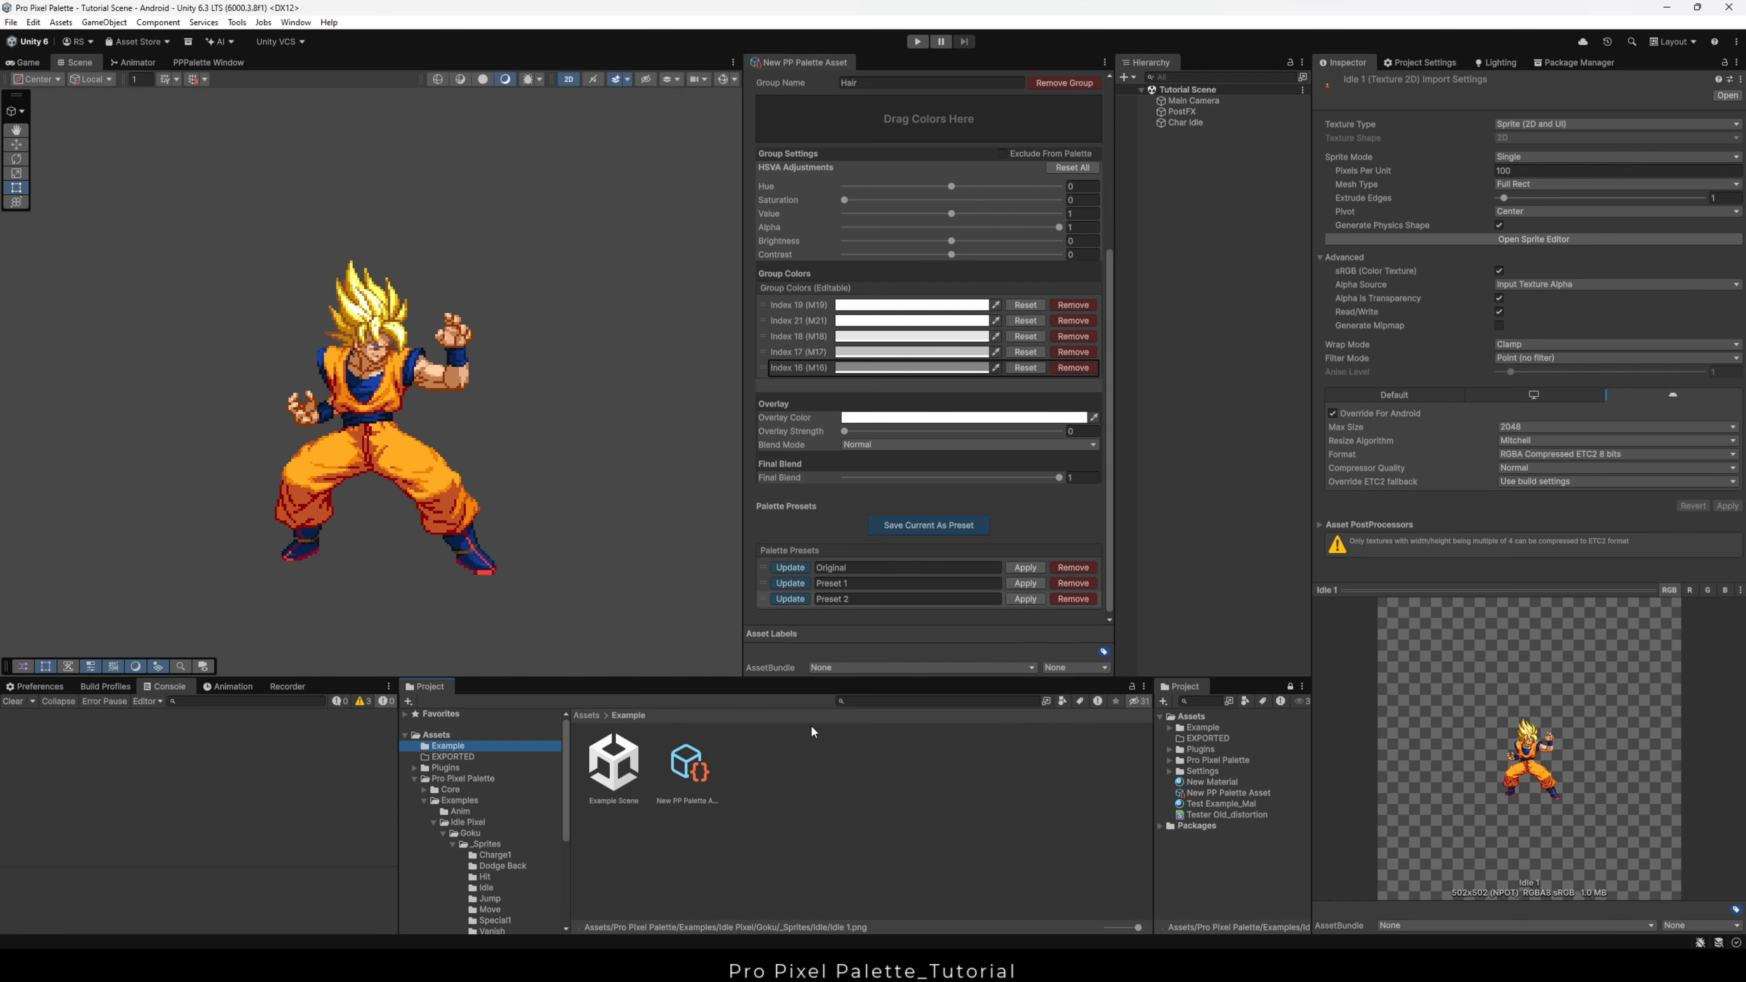
left_click(1199, 124)
right_click(872, 818)
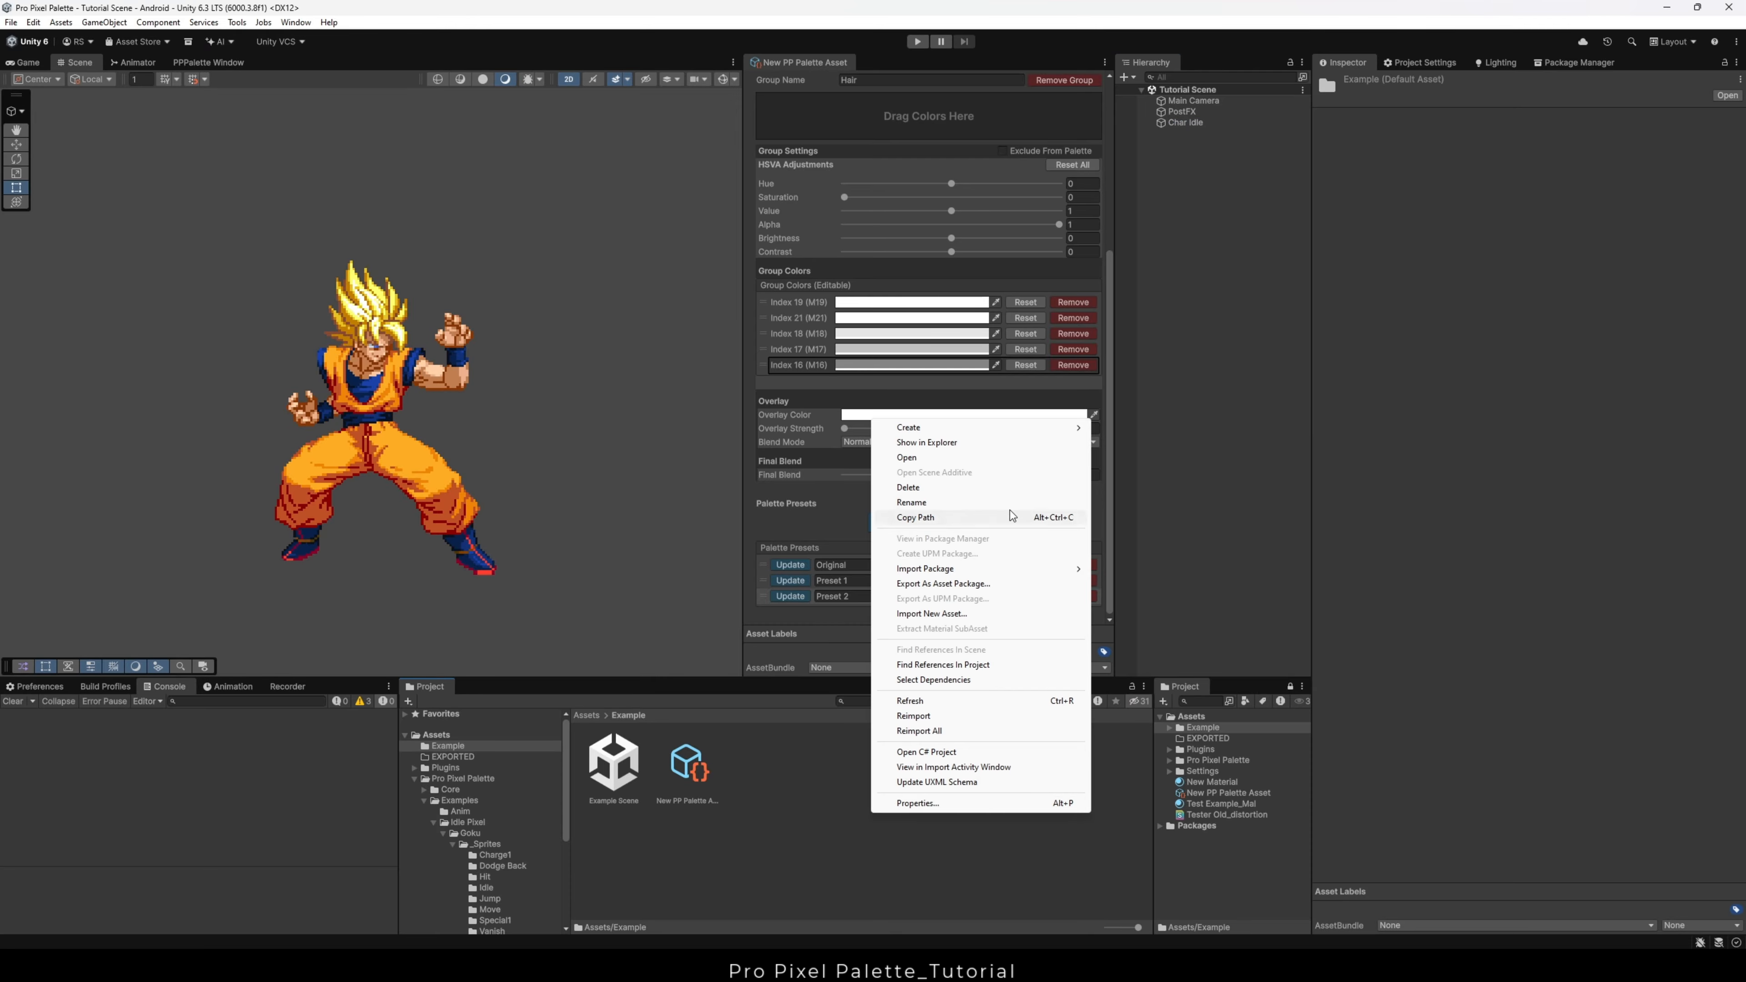
mouse_move(1045, 434)
left_click(1145, 444)
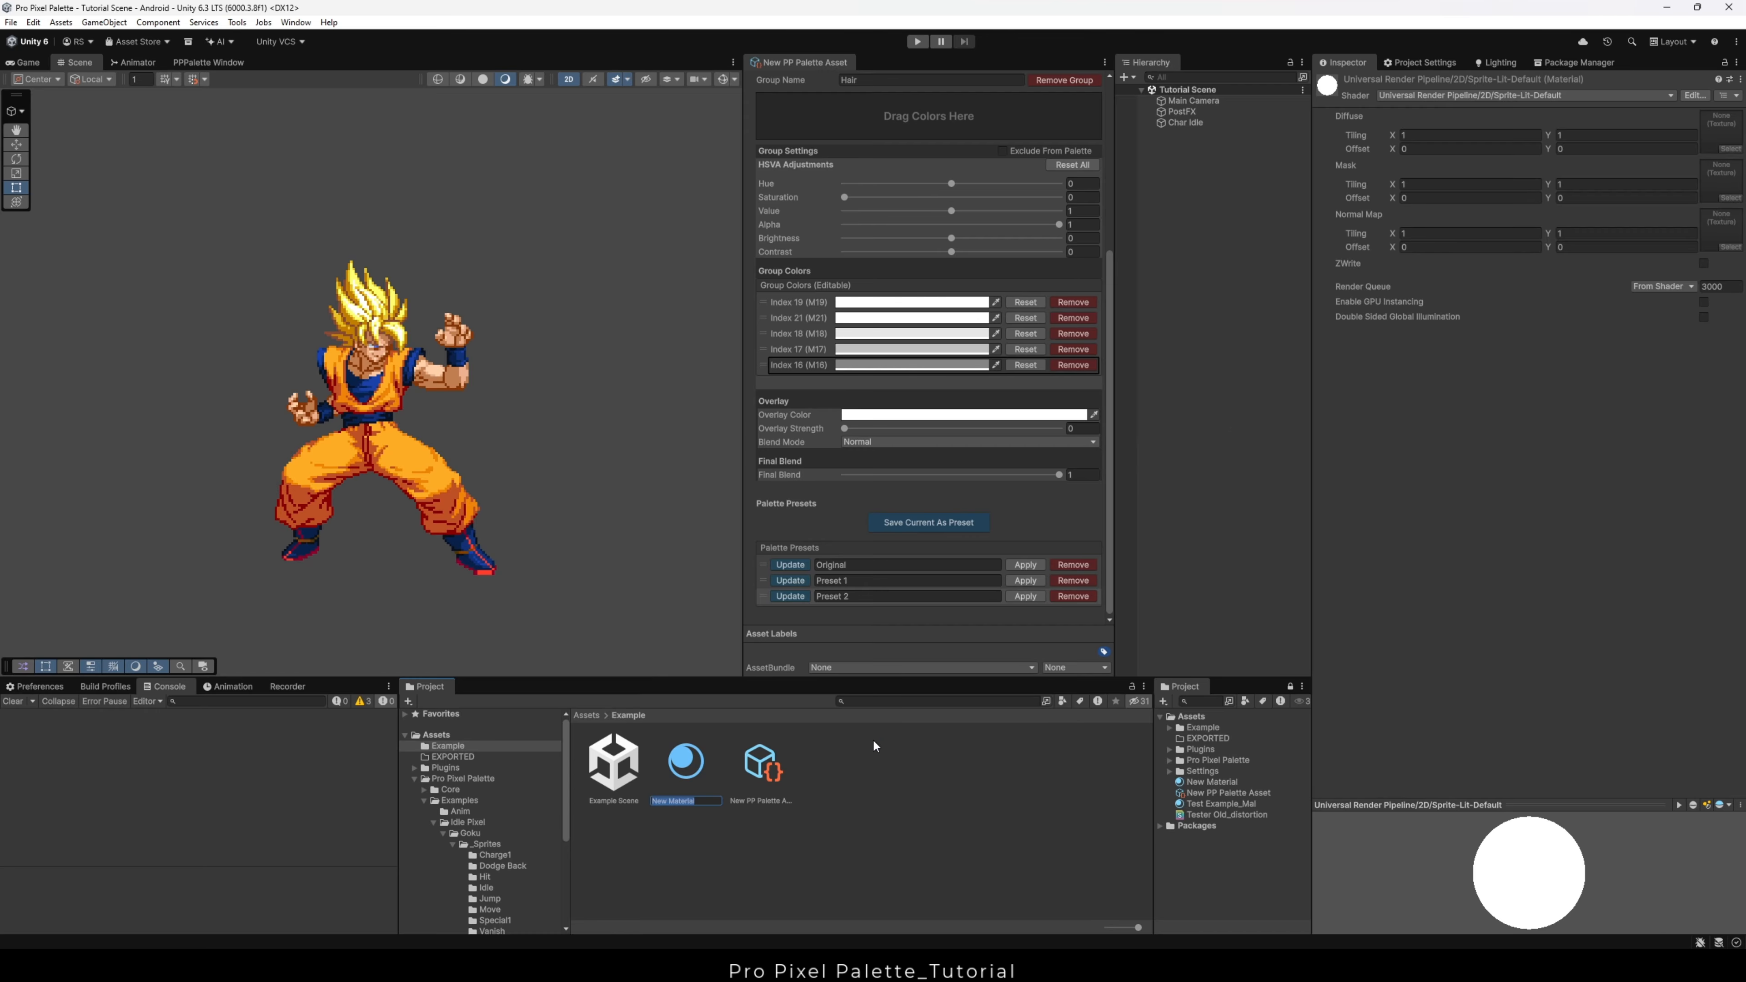
key("Return")
Step: Assign New Material to Char Idle's Sprite Renderer and set its shader to ProPixelShader/PPPaletteShader_URP
left_click(1186, 124)
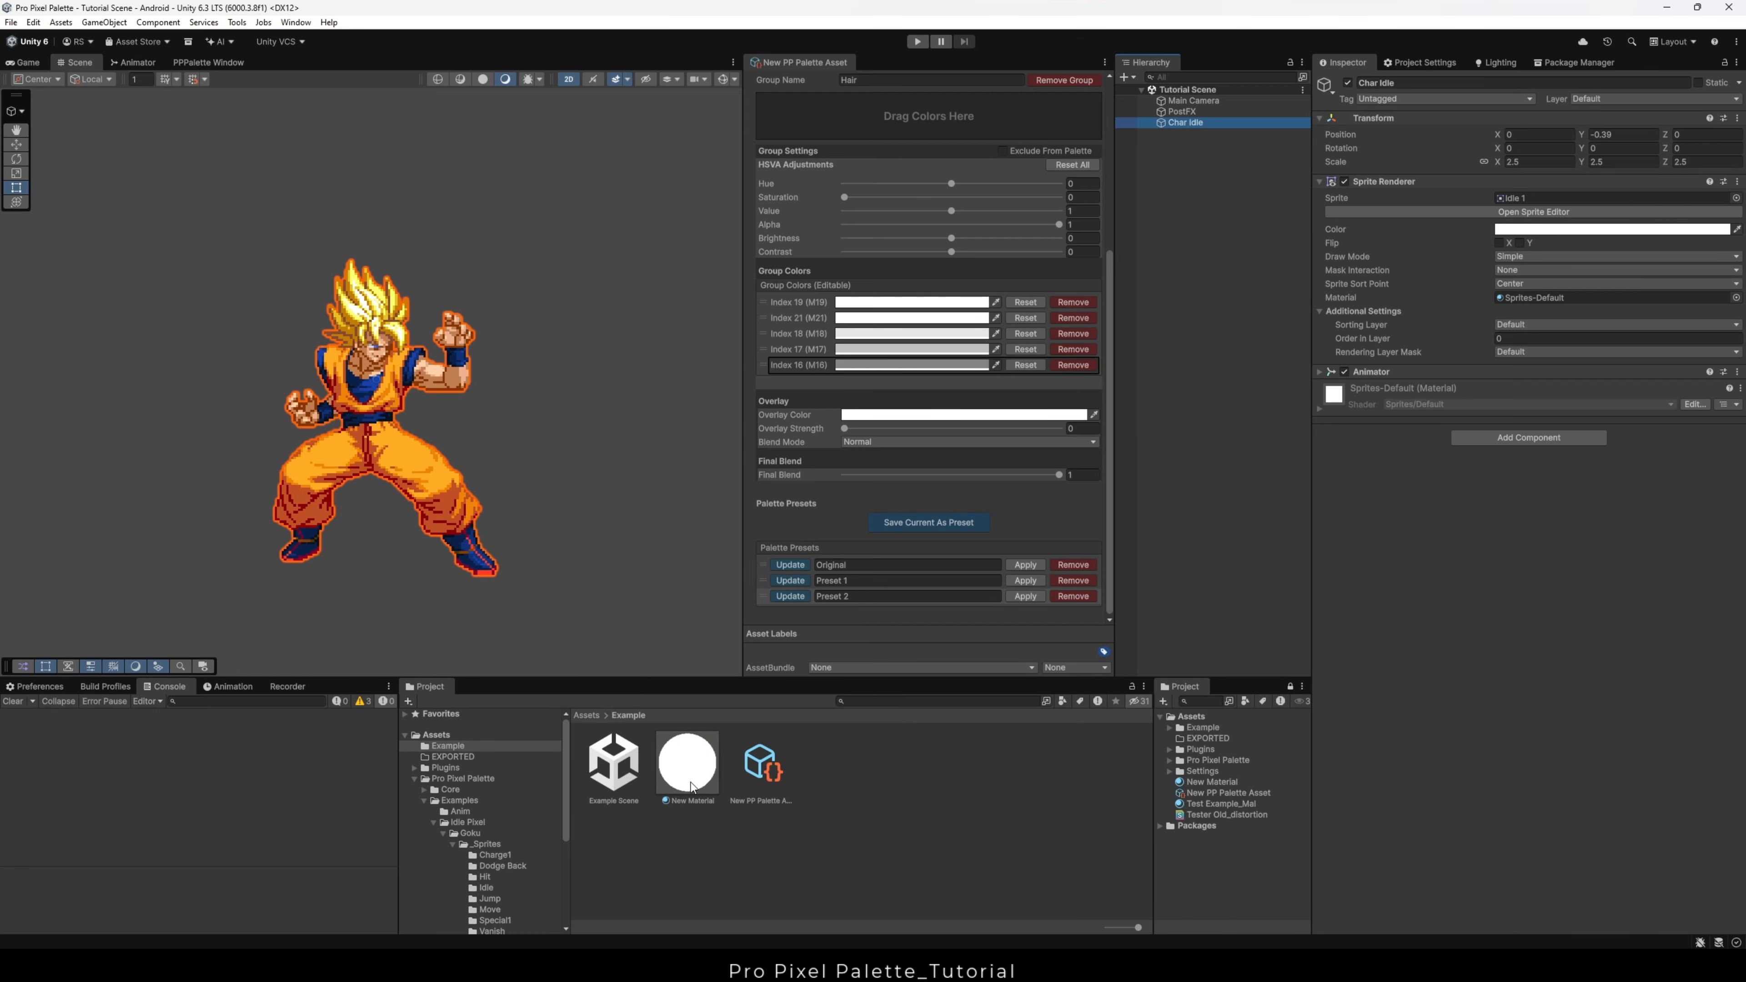
mouse_move(692, 788)
left_mouse_down()
mouse_move(1518, 234)
mouse_move(1514, 301)
left_mouse_up()
left_click(1526, 405)
left_click(1445, 472)
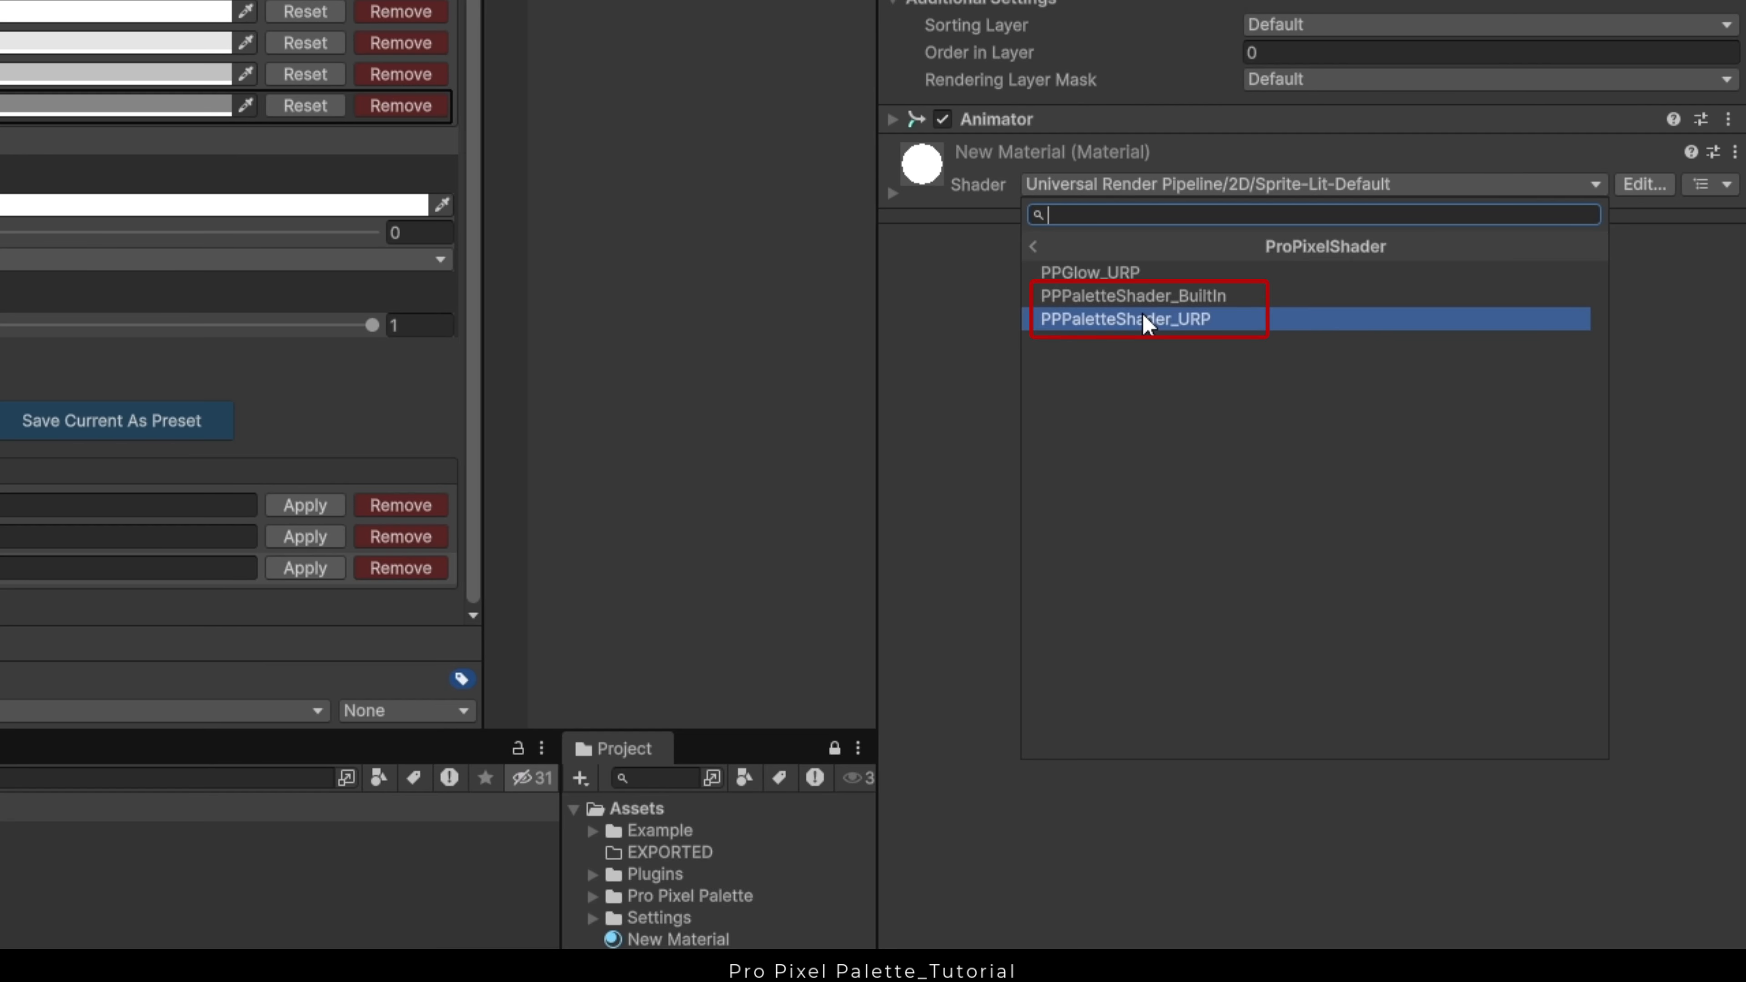
left_click(1143, 318)
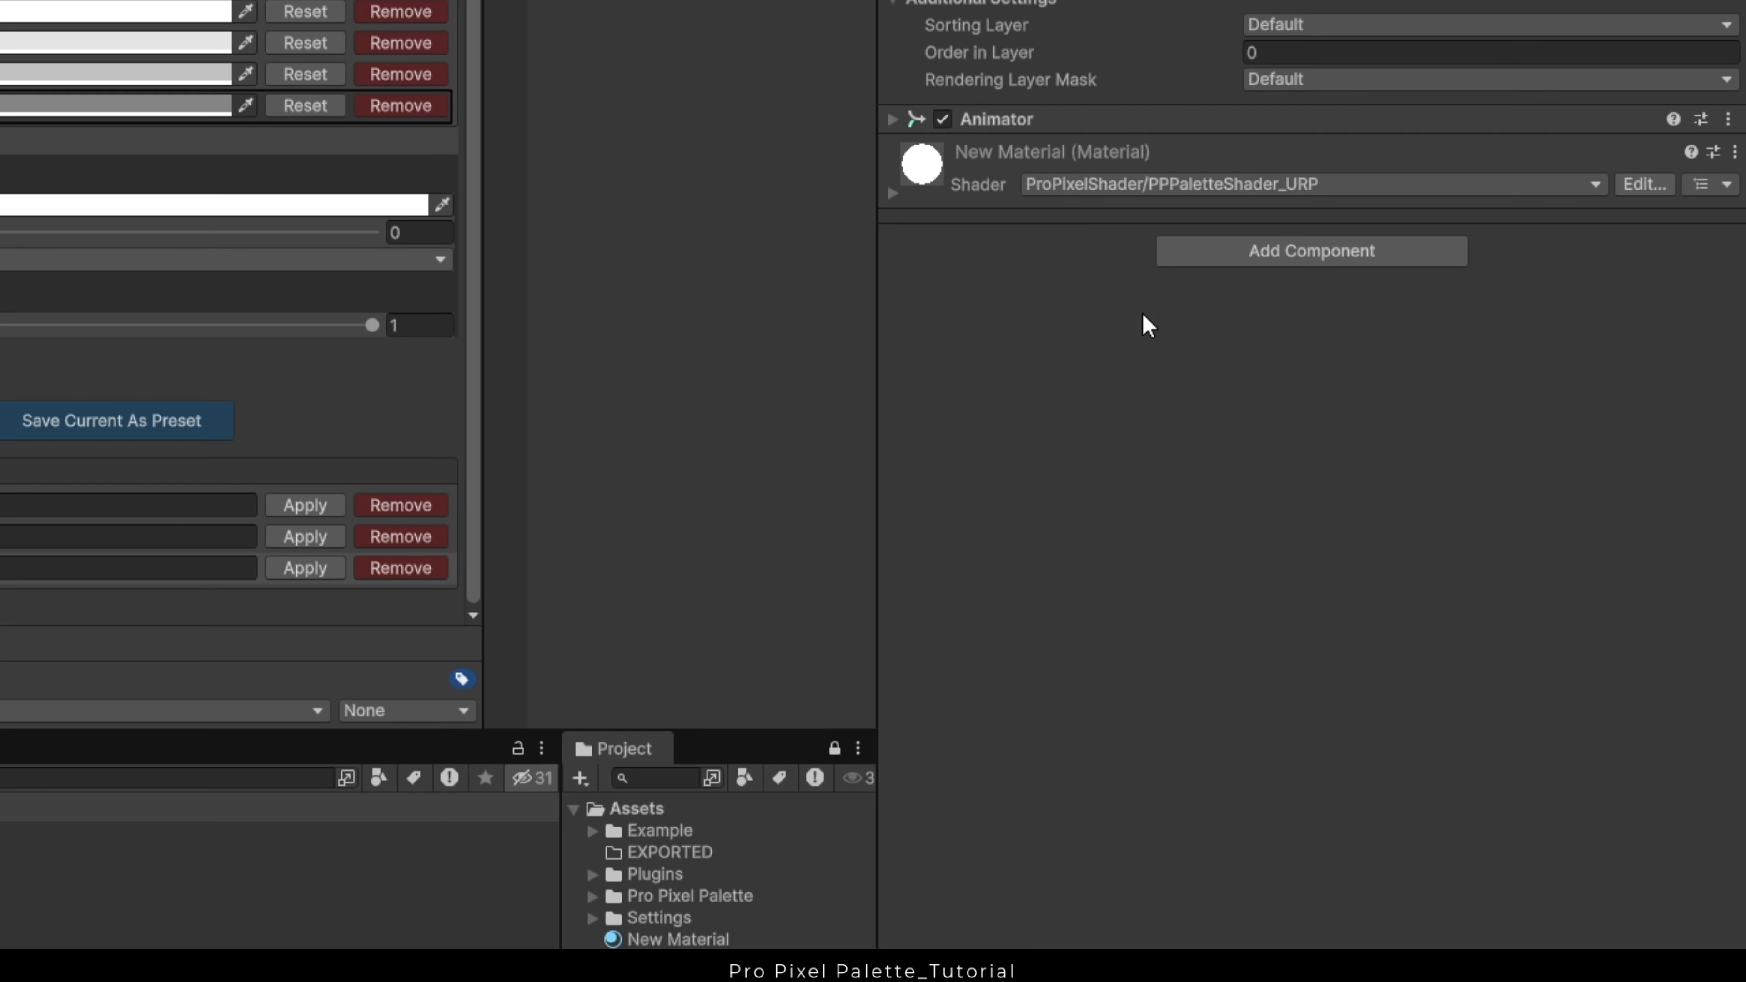
Step: Add a PP Palette Swapper component to Char Idle using New PP Palette Asset and the Preset 1 palette preset
left_click(1199, 255)
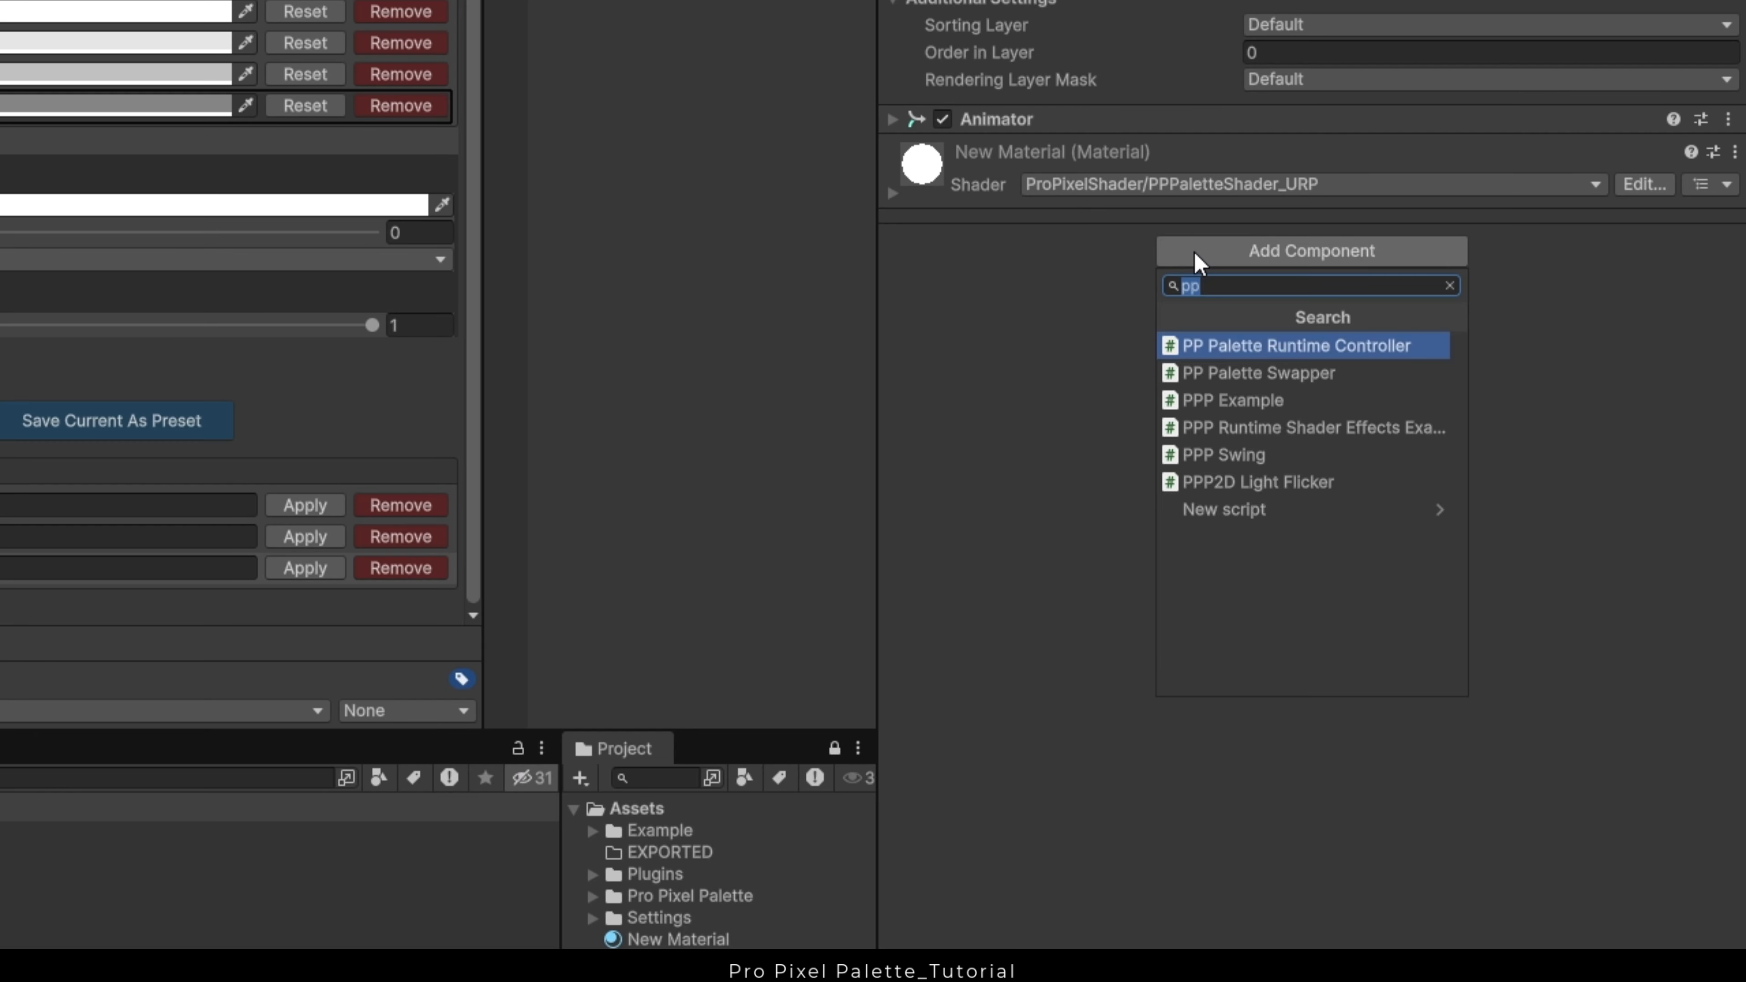
left_click(1241, 384)
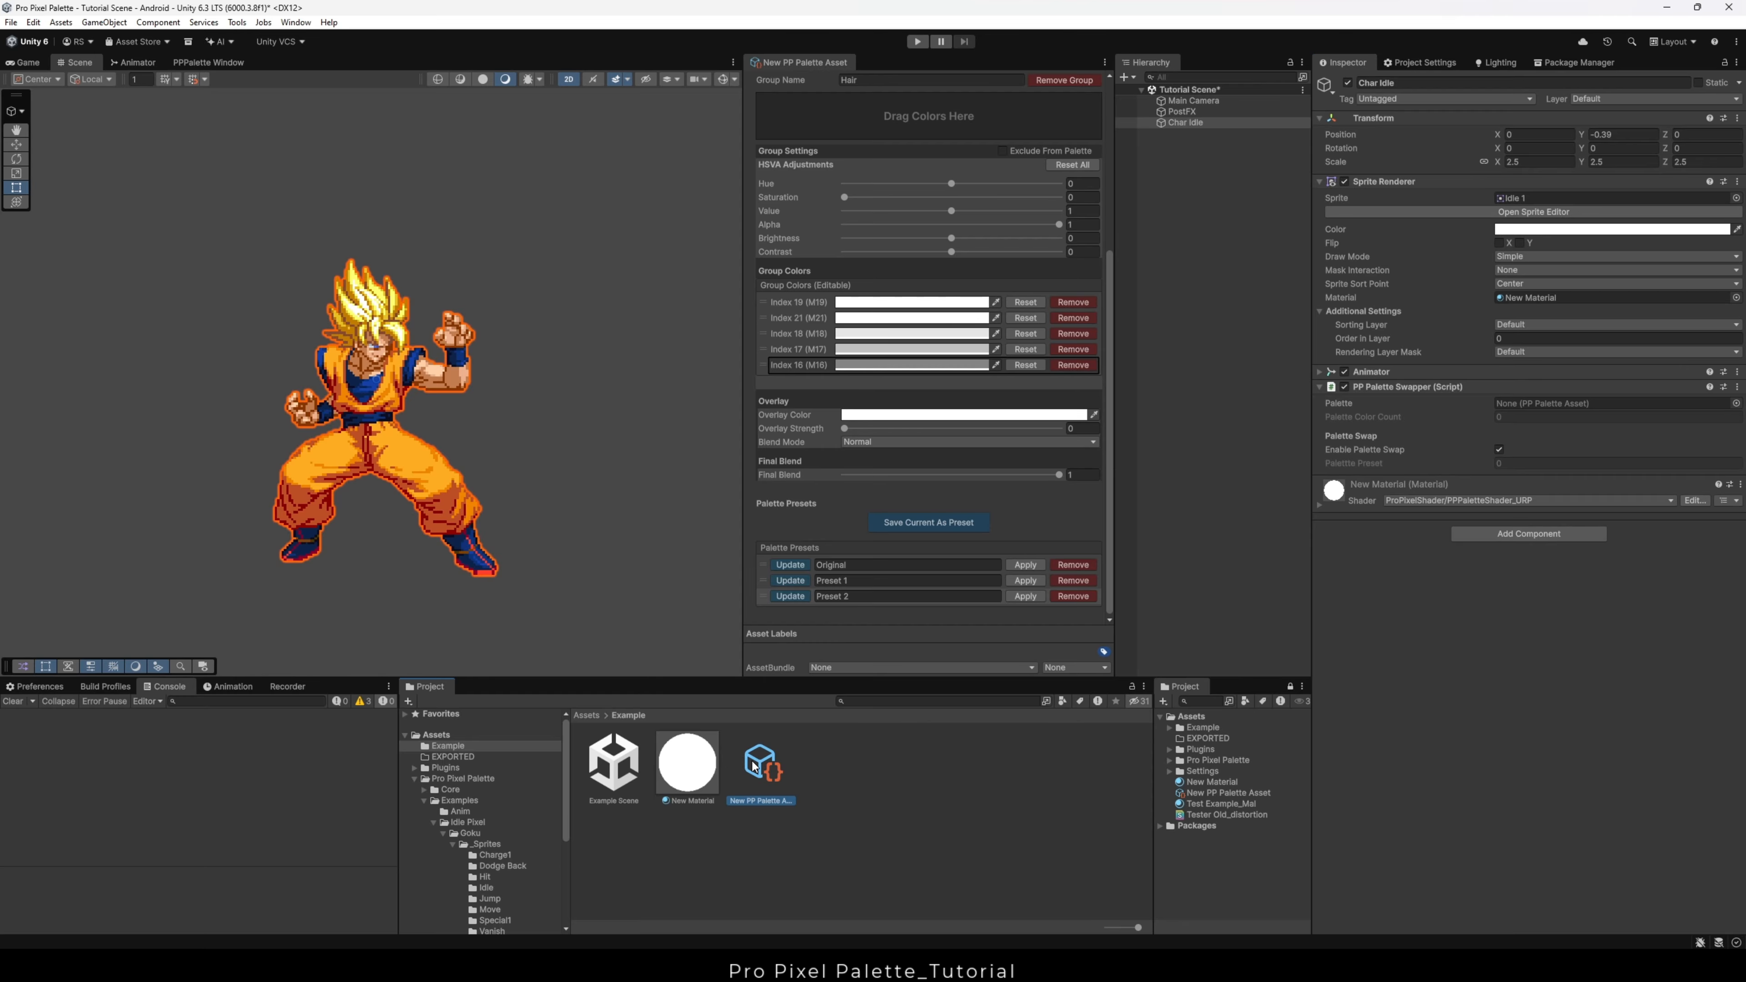
left_click_drag(754, 767, 1532, 405)
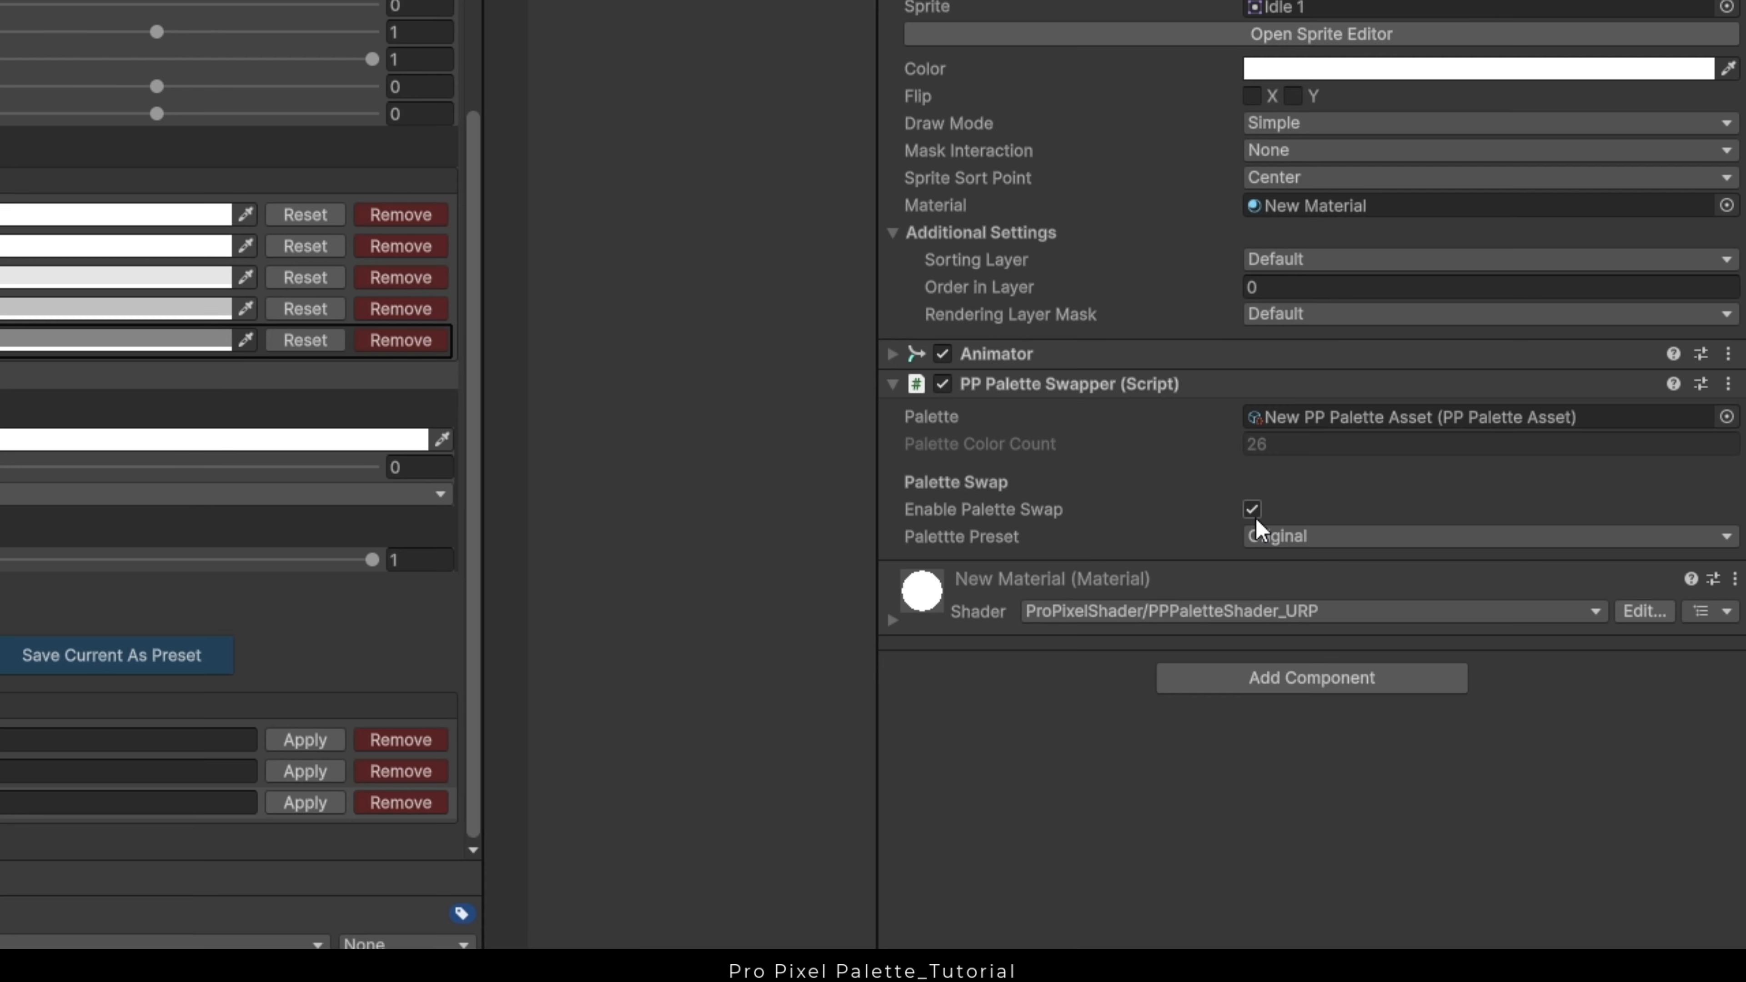
left_click(1318, 539)
left_click(1322, 597)
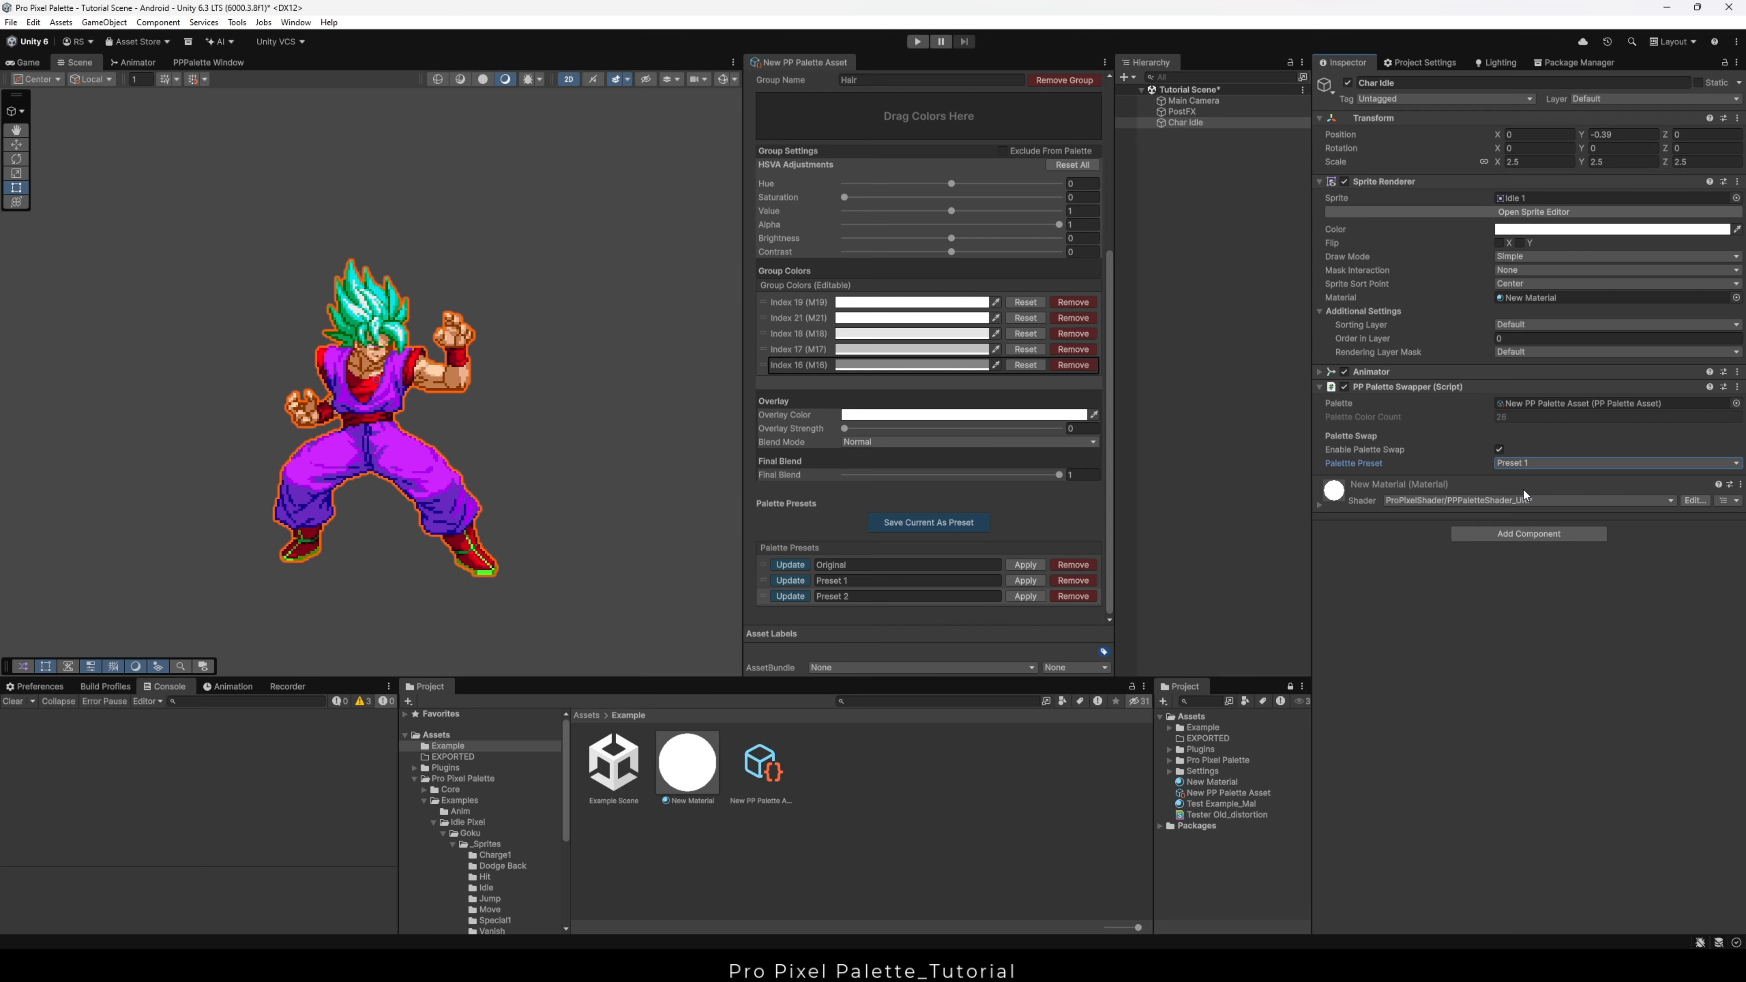
Step: Duplicate Char Idle and move the copy beside the original, to about X 2.425
left_click(1184, 124)
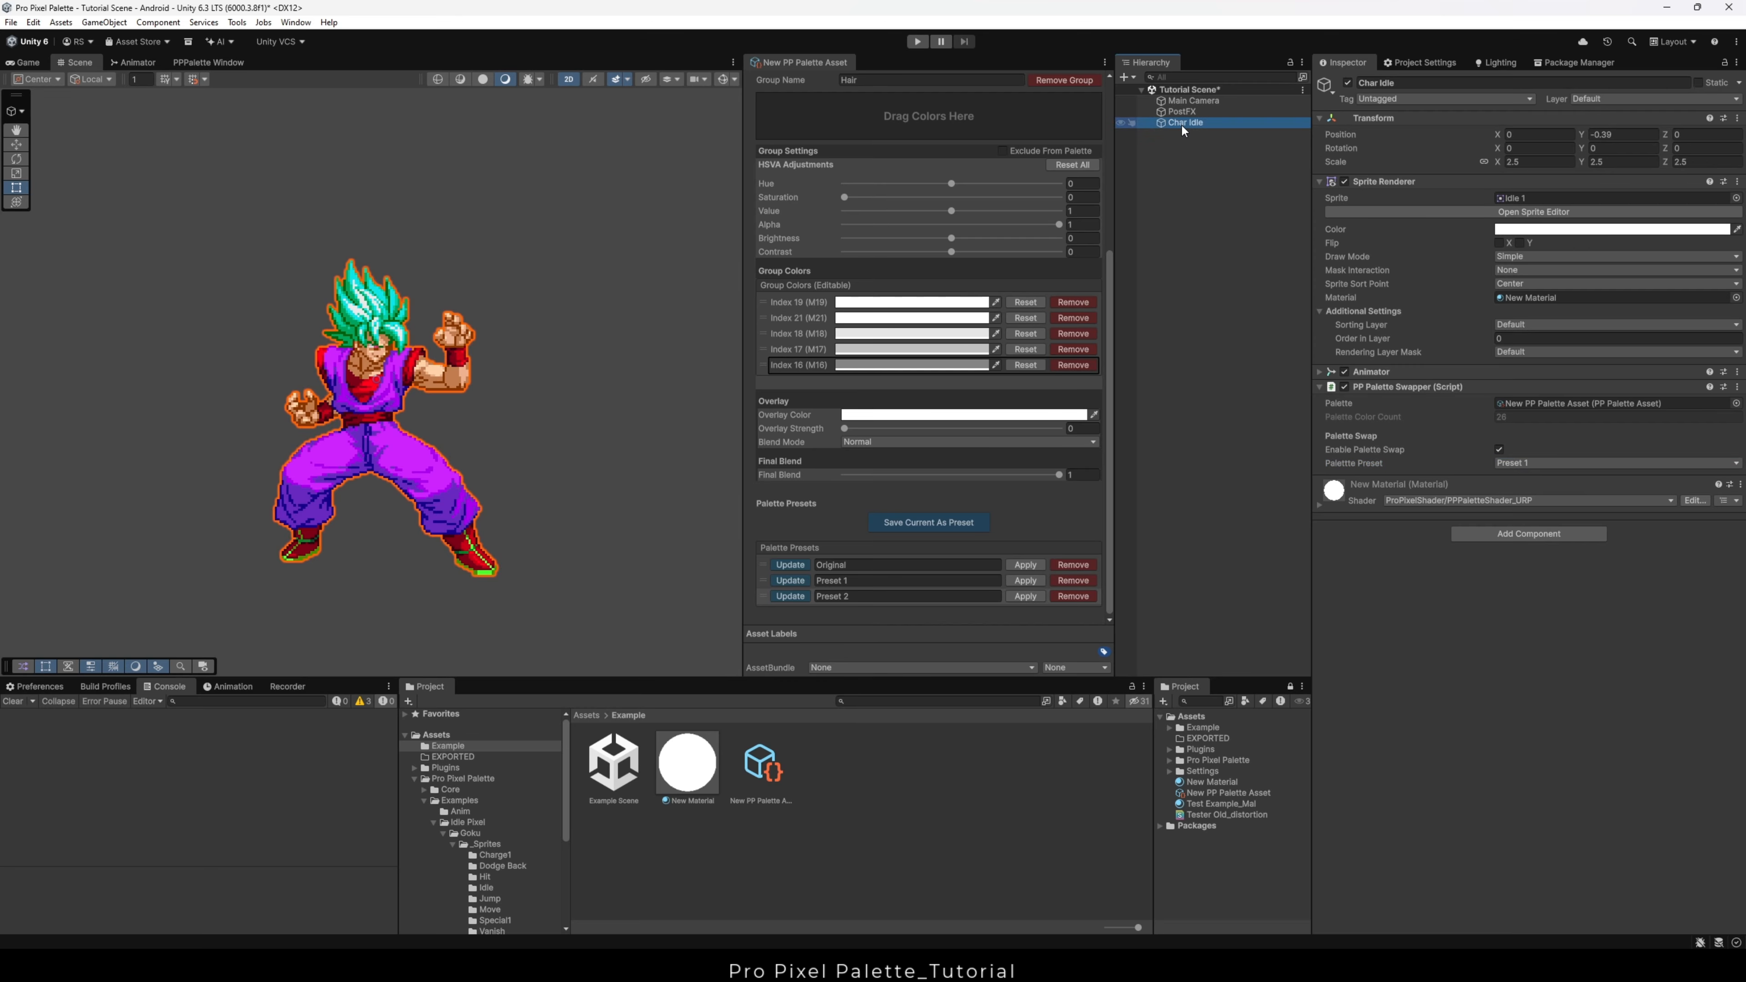
key("ctrl+d")
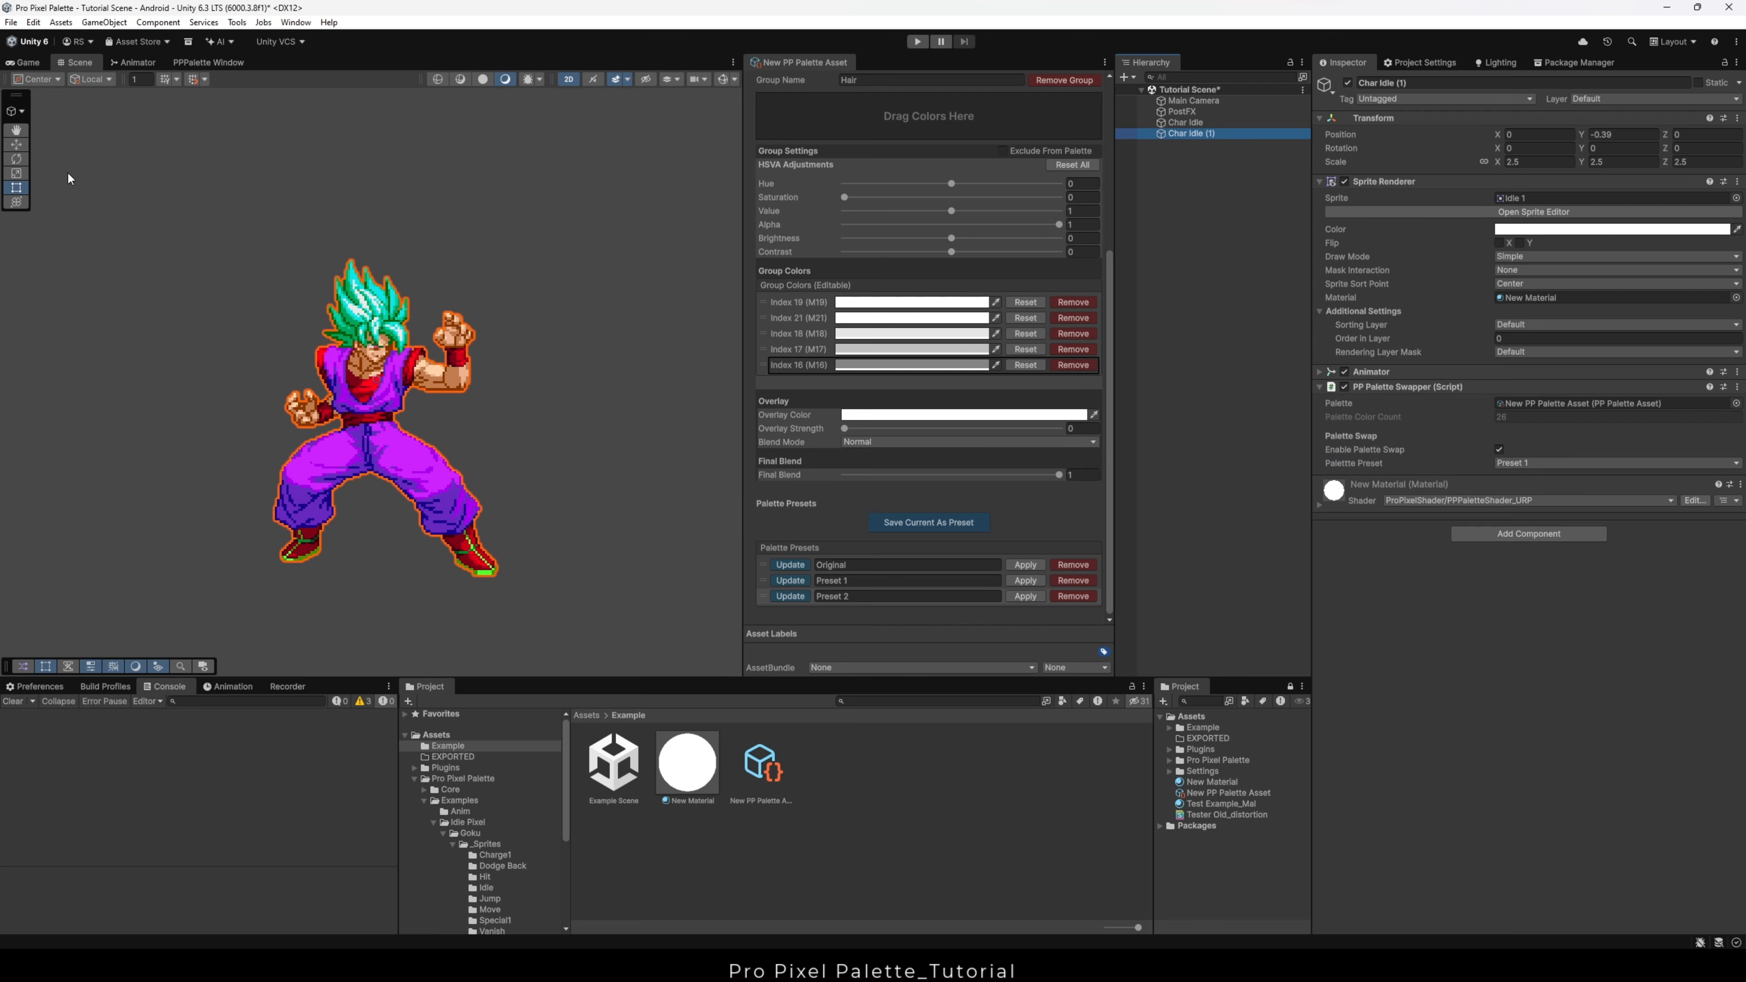
key("w")
left_click_drag(461, 377, 690, 377)
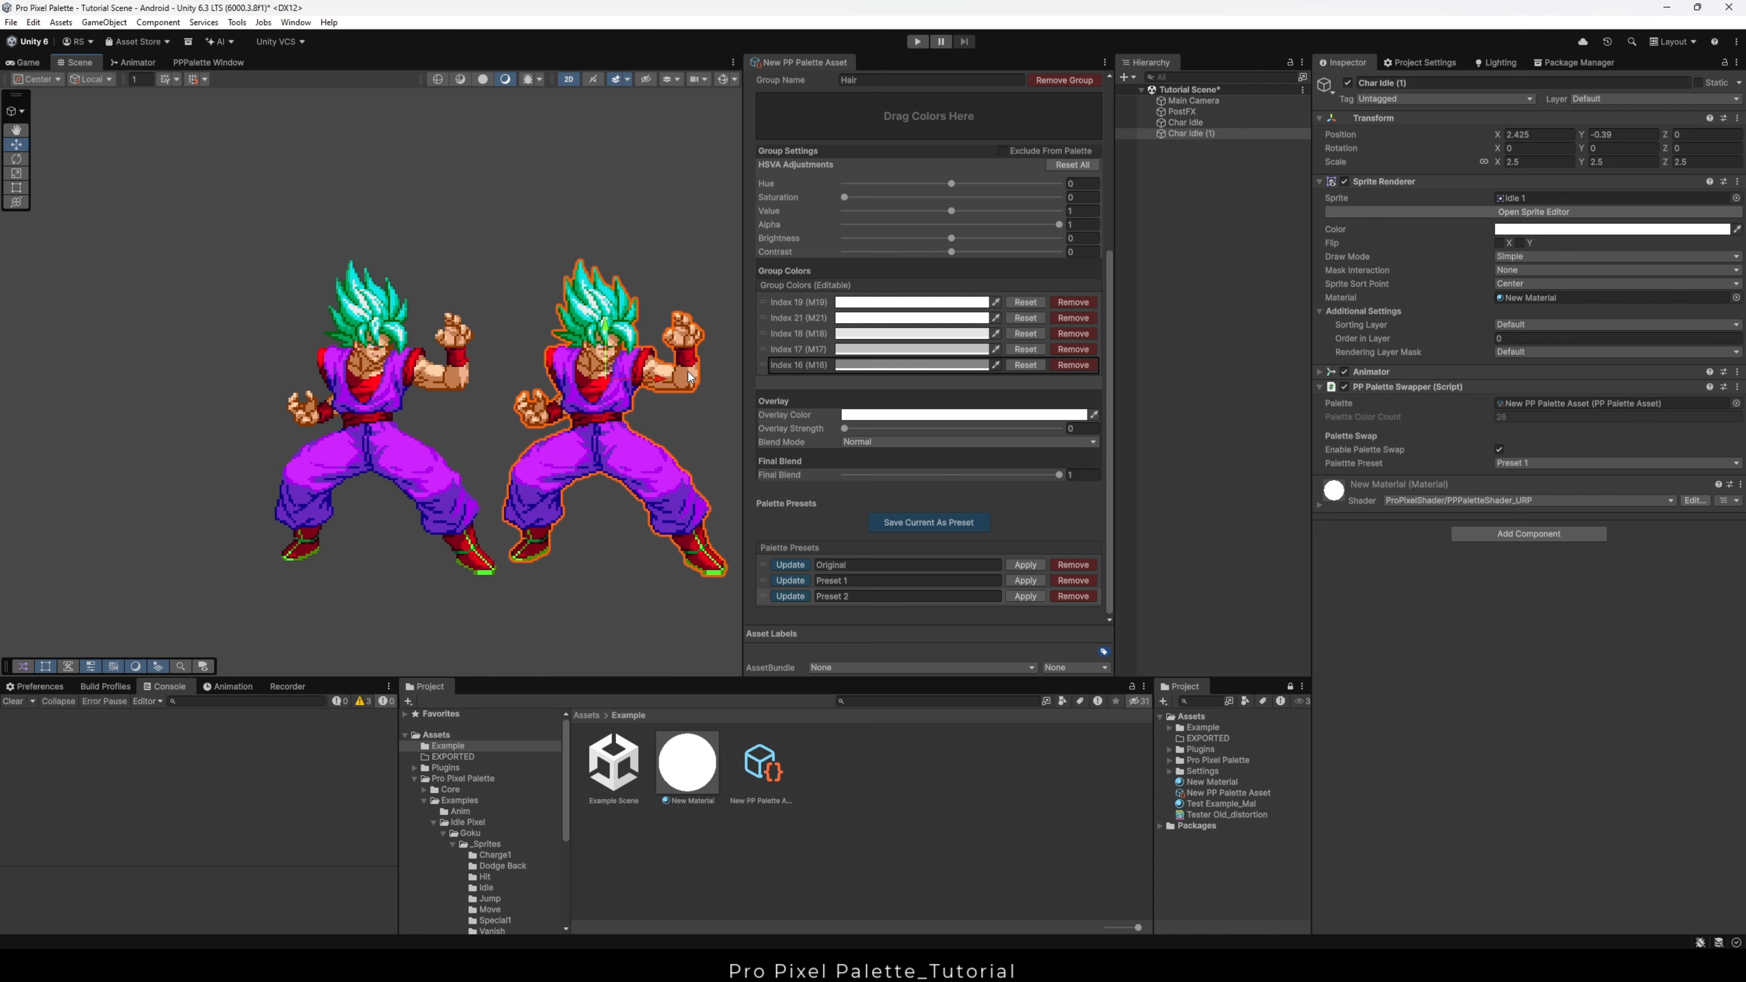
Step: Try the available palette presets on the duplicated character and set it to Preset 2
left_click(1512, 463)
left_click(1534, 508)
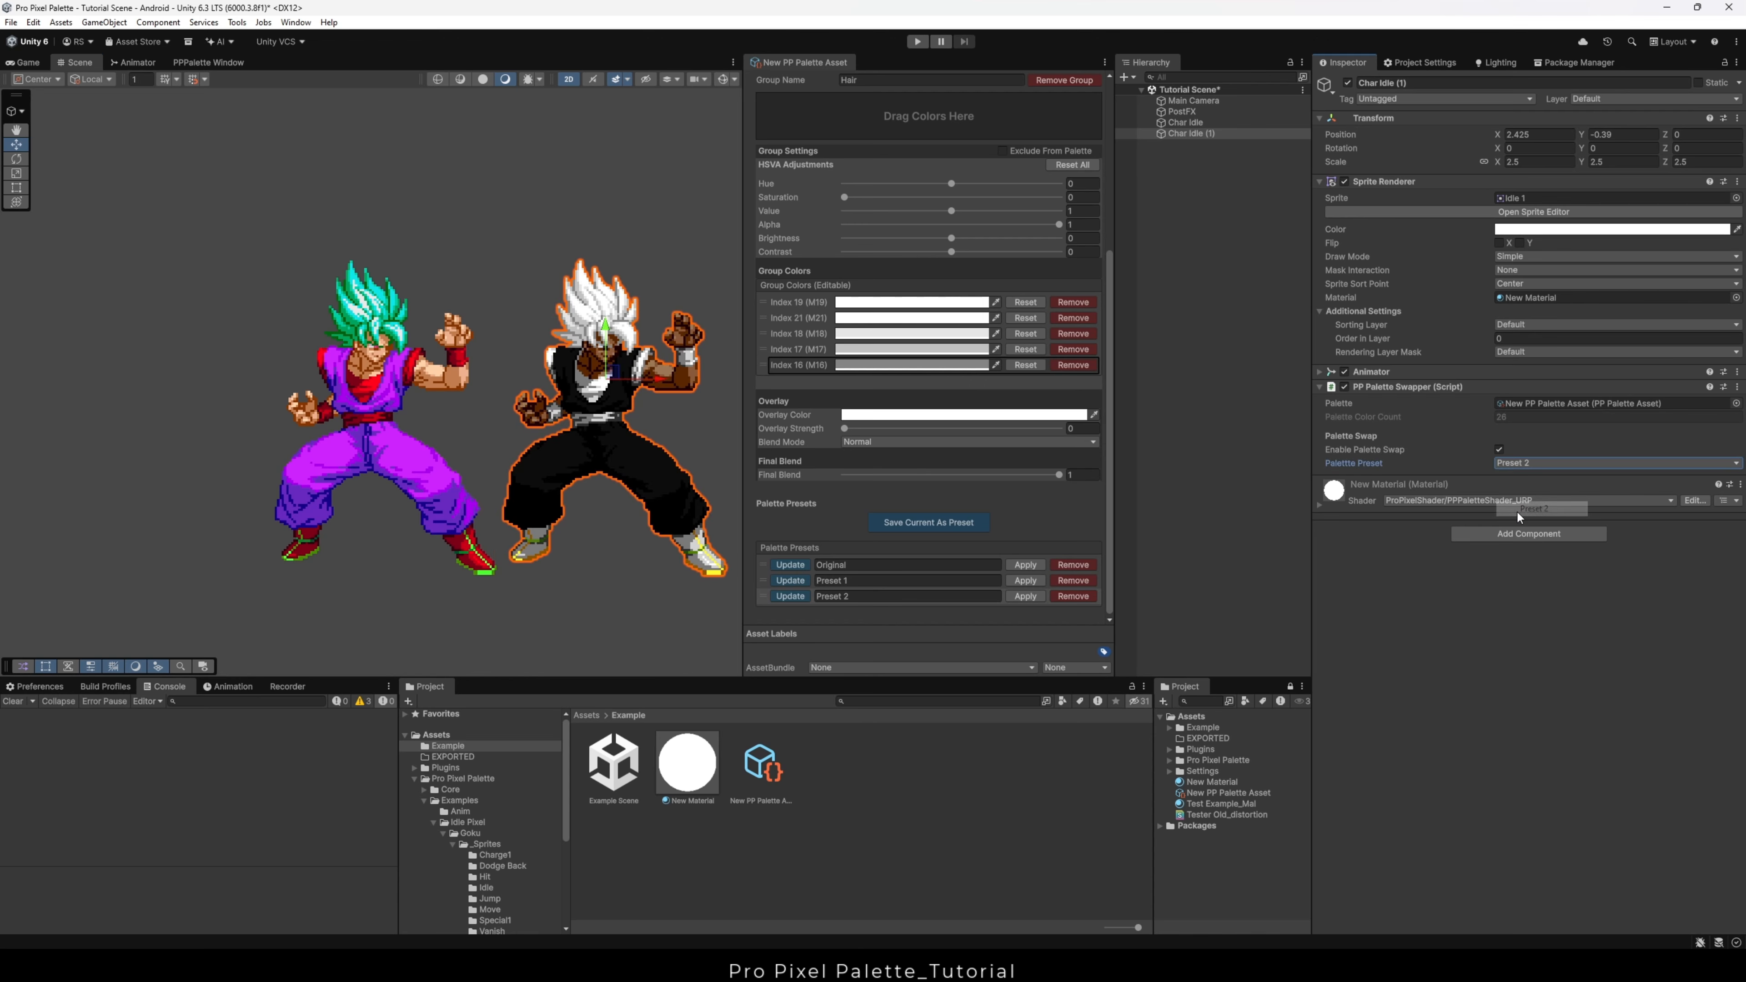
left_click(1517, 463)
left_click(1518, 479)
left_click(1519, 463)
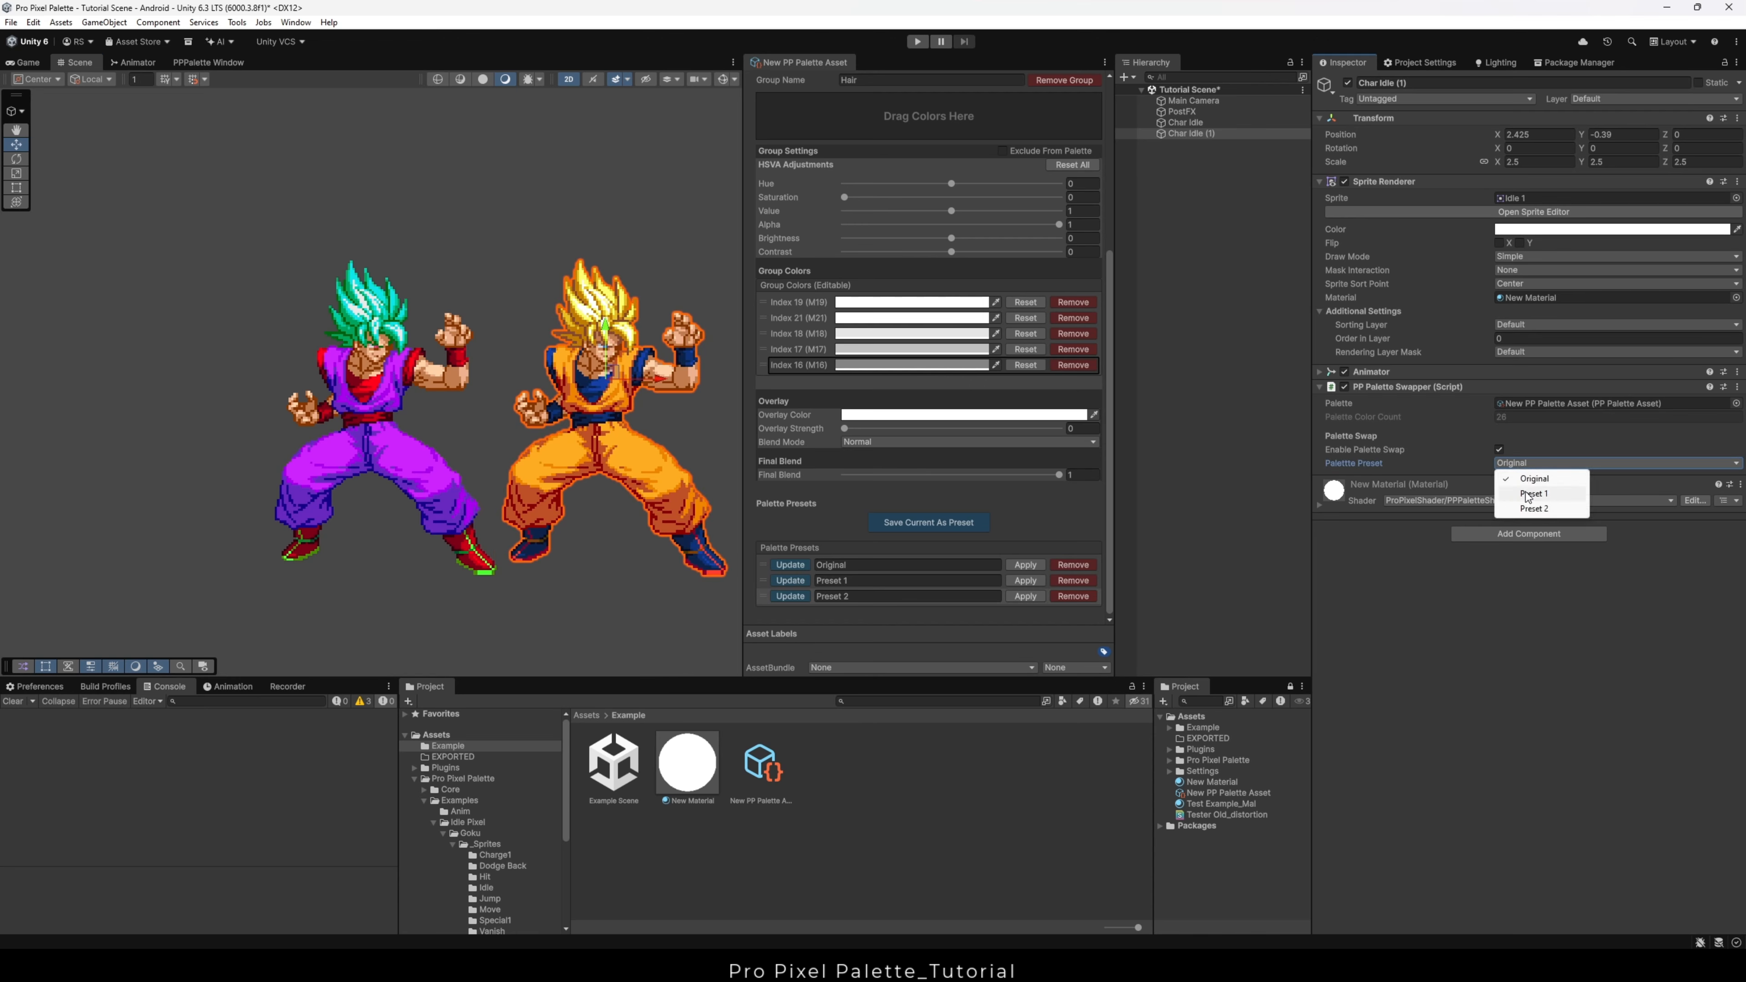
left_click(1530, 493)
left_click(1521, 463)
left_click(1525, 509)
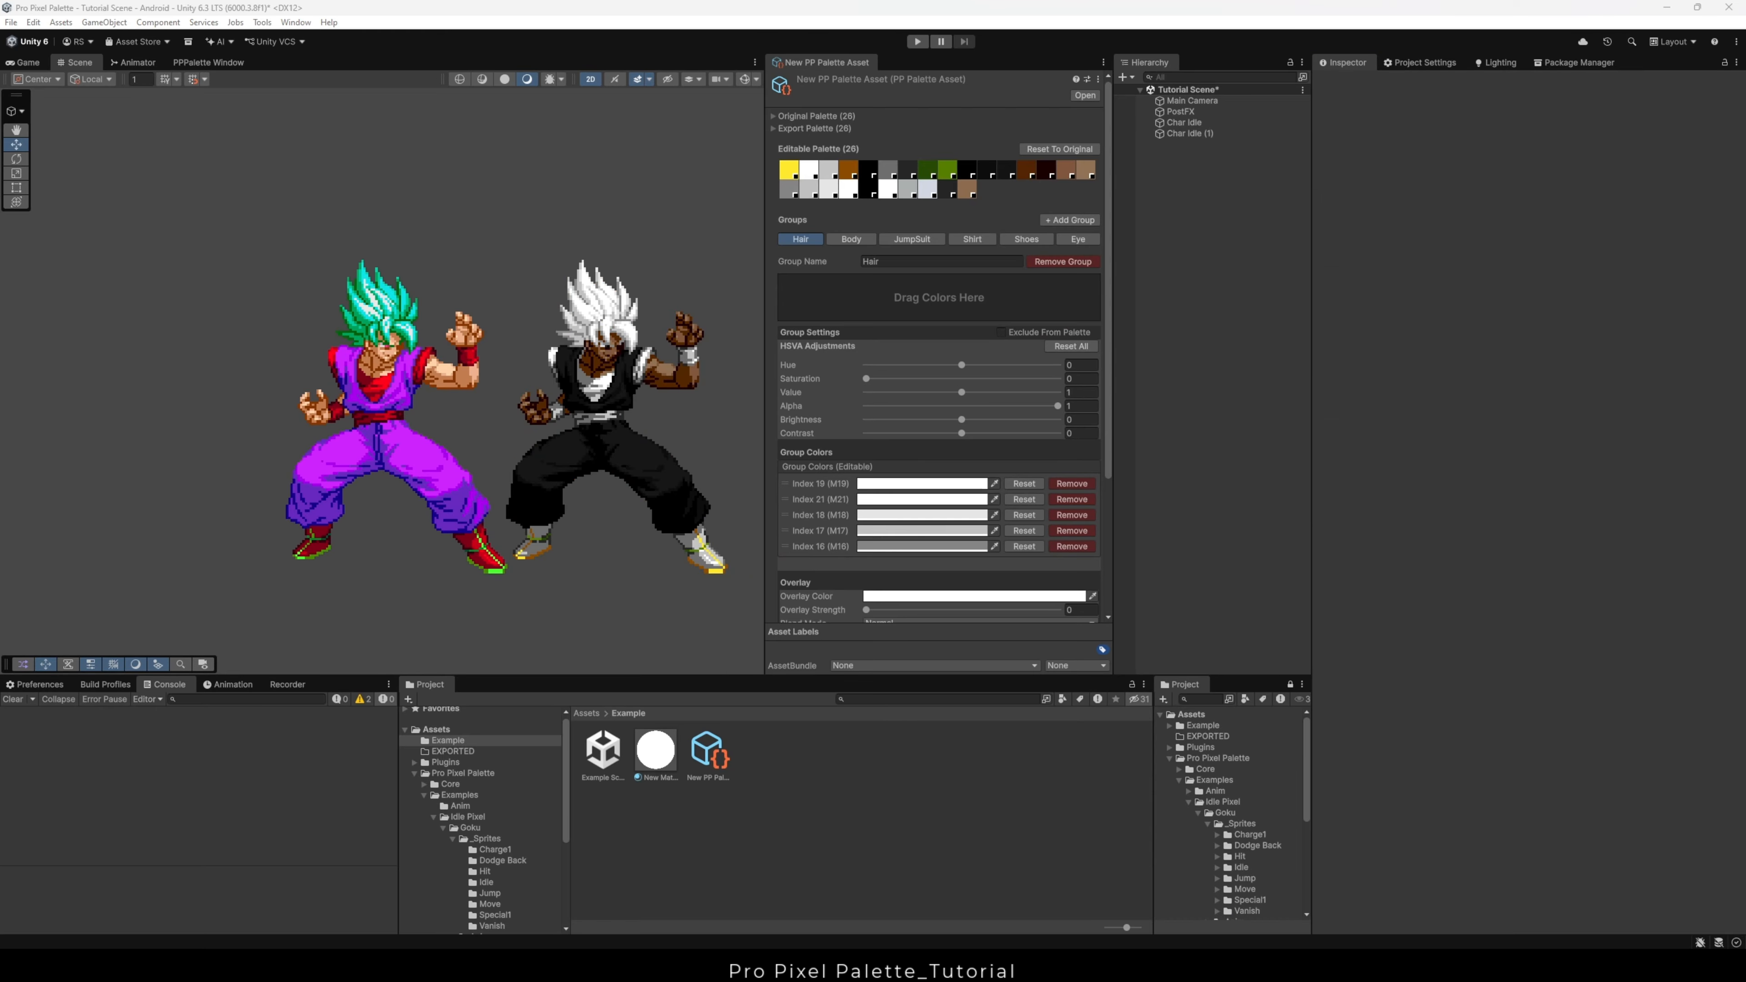
Step: Create a new C# script in the Example folder and enter a name beginning with Exampl
right_click(815, 785)
mouse_move(859, 392)
left_click(1084, 425)
type("Exampl")
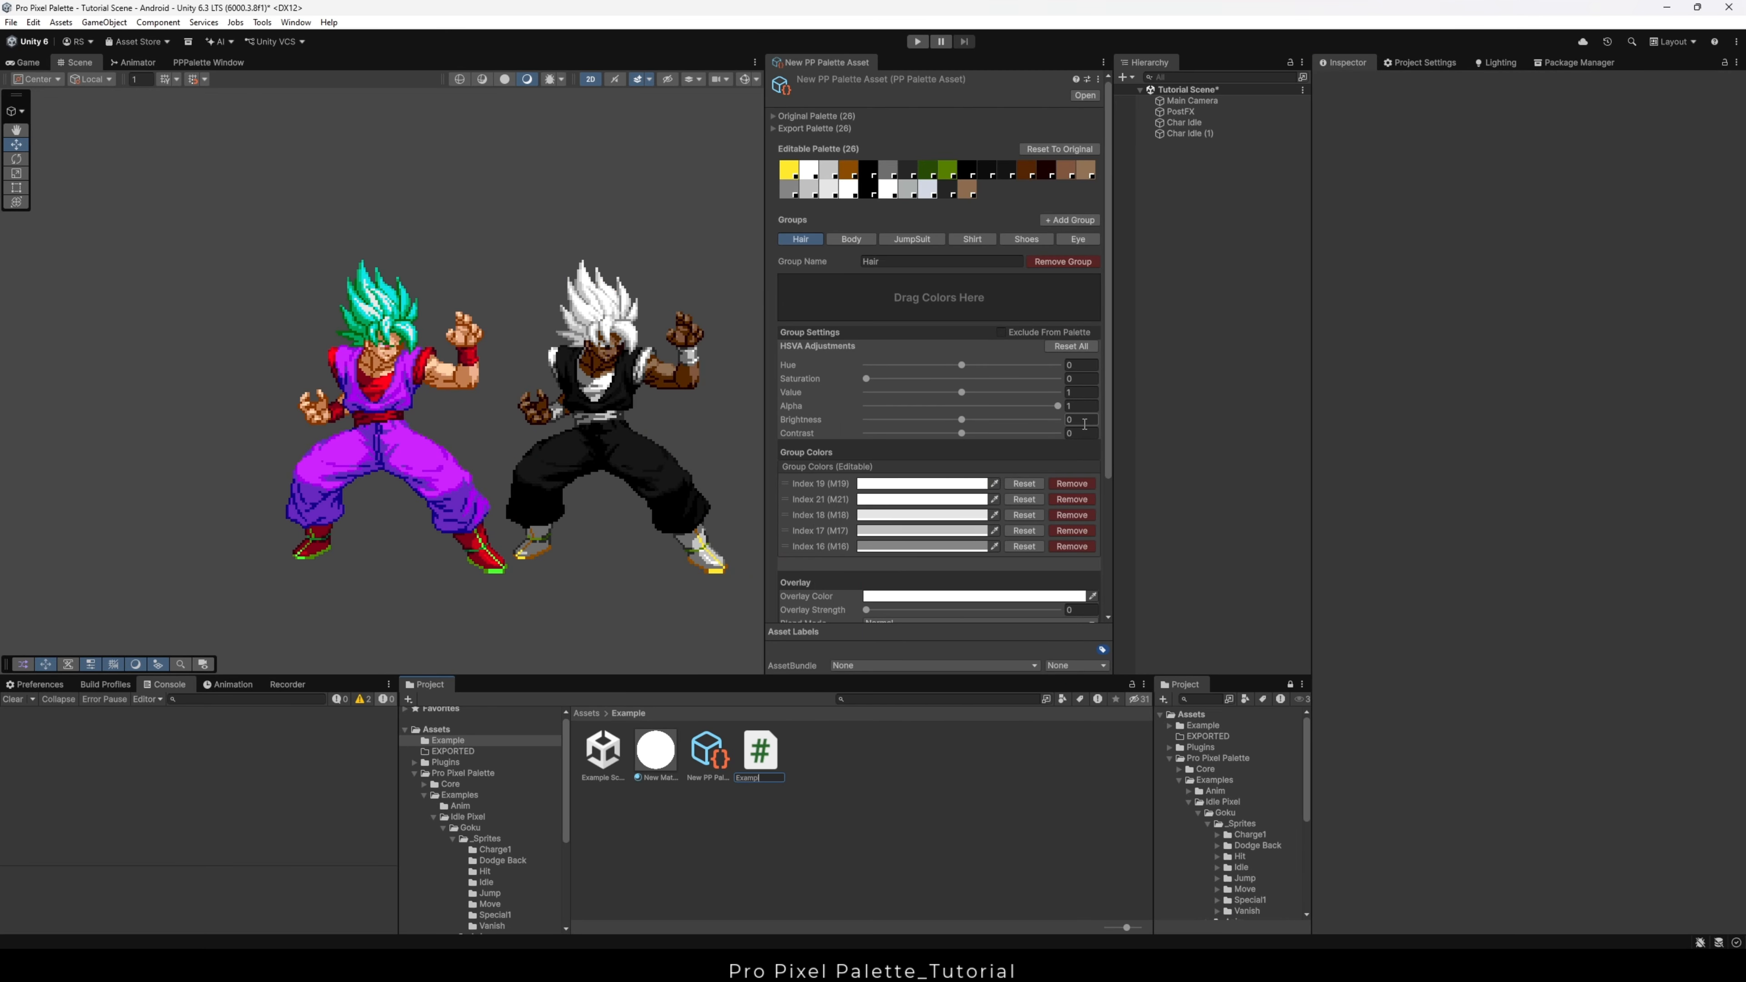